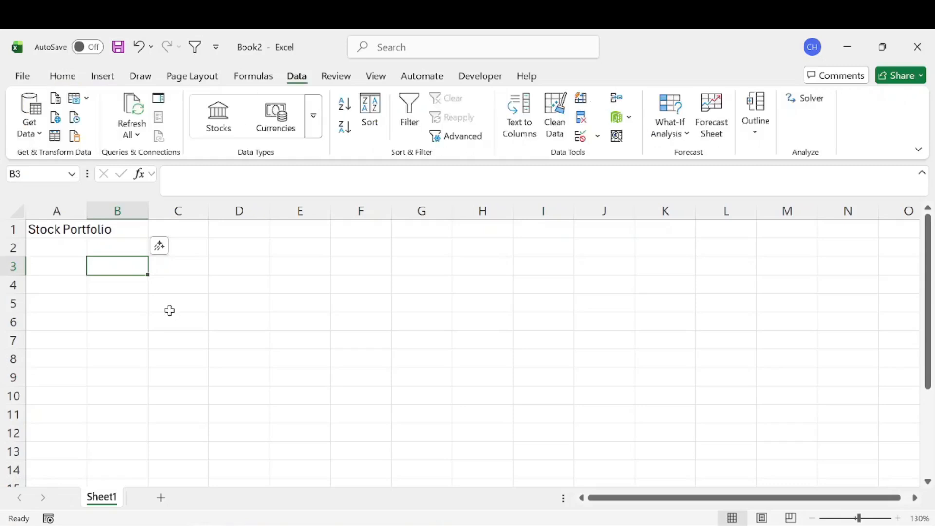
- Enter Apple in cell B3 beneath the Stock Portfolio title
{"action": "left_click", "coordinate": [169, 309]}
{"action": "left_click", "coordinate": [127, 272]}
{"action": "type", "text": "Apple"}
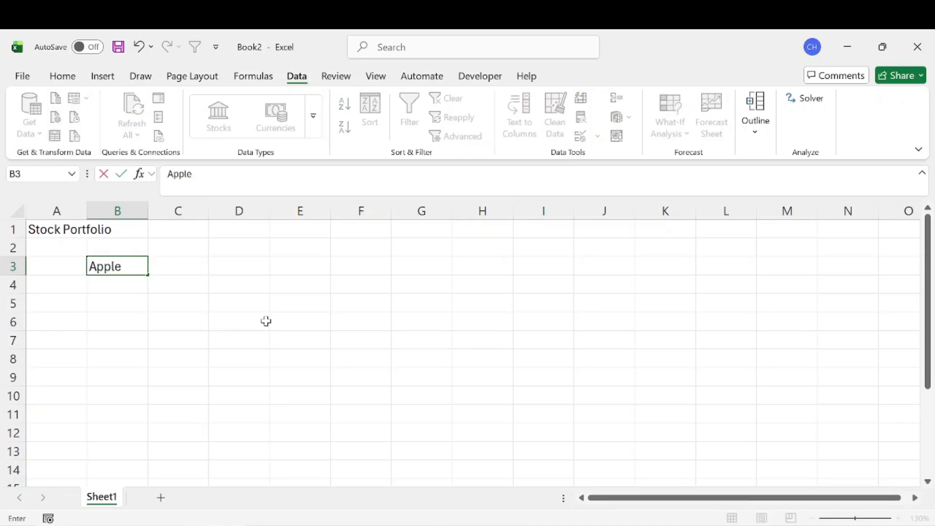
{"action": "key", "text": "Return"}
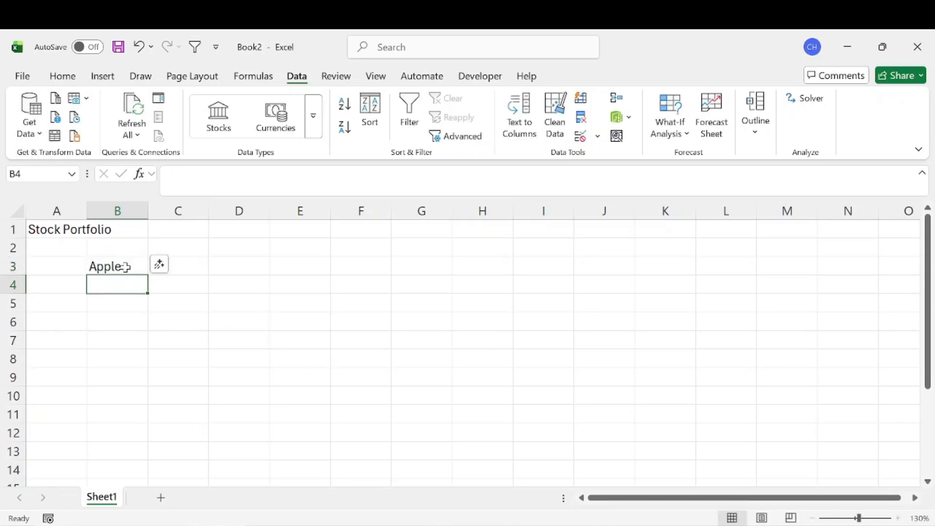
- Convert B3 to the Stocks data type, matching it to APPLE INC. on the Nasdaq Stock Market (AAPL)
{"action": "left_click", "coordinate": [126, 266]}
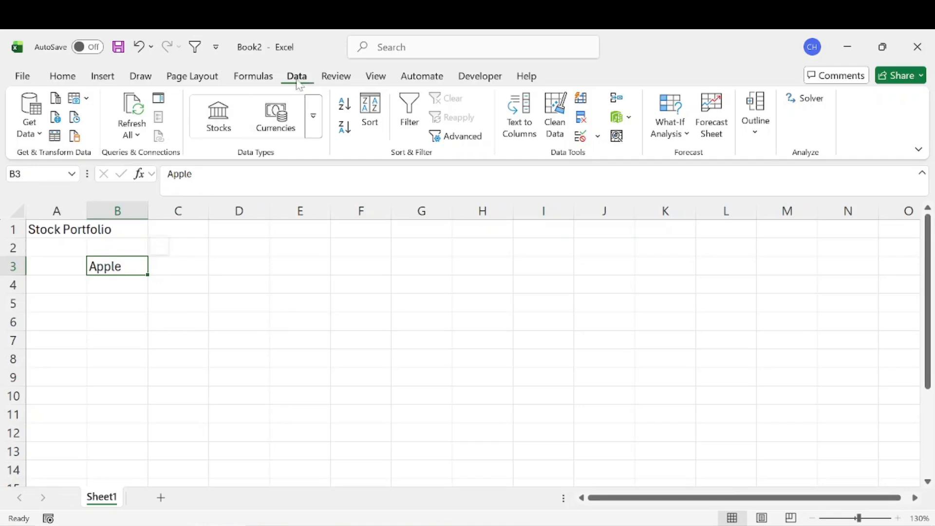
{"action": "left_click", "coordinate": [219, 117]}
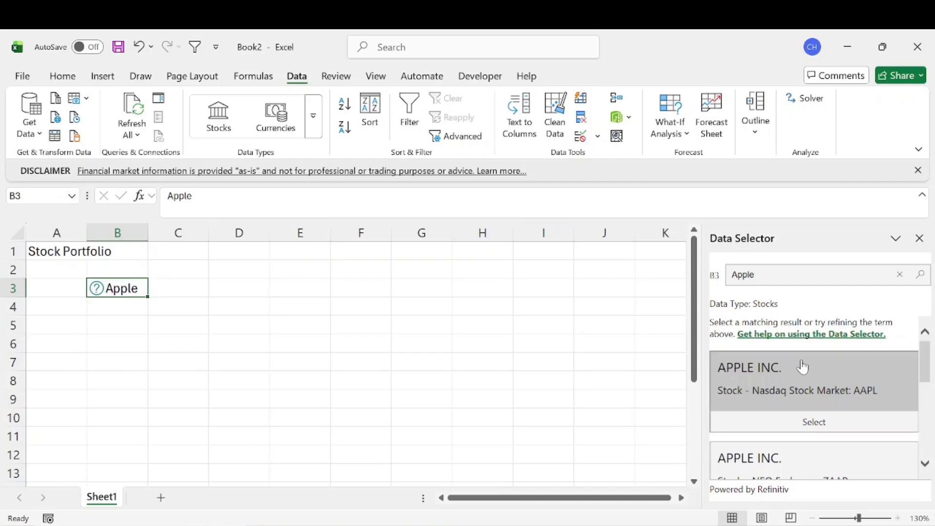
{"action": "scroll", "coordinate": [802, 367], "scroll_direction": "down", "scroll_amount": 3}
{"action": "scroll", "coordinate": [802, 366], "scroll_direction": "up", "scroll_amount": 3}
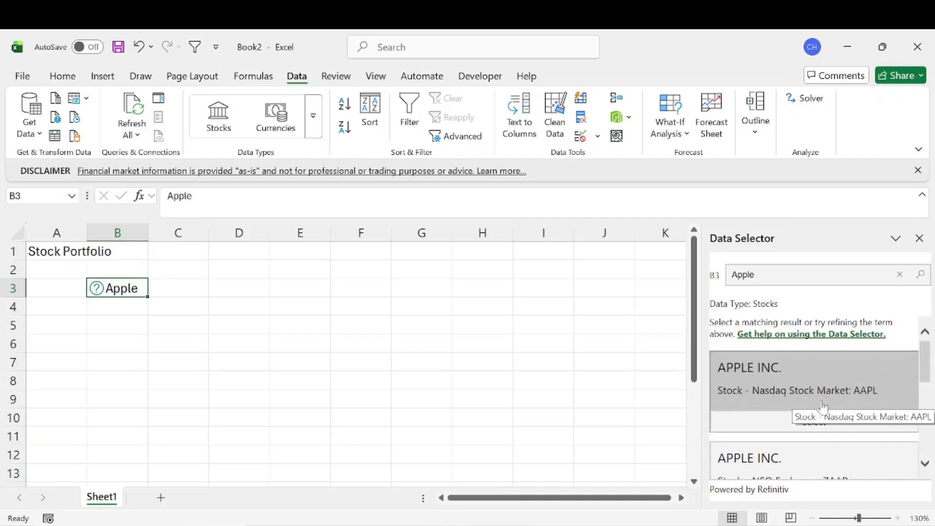
{"action": "left_click", "coordinate": [799, 424]}
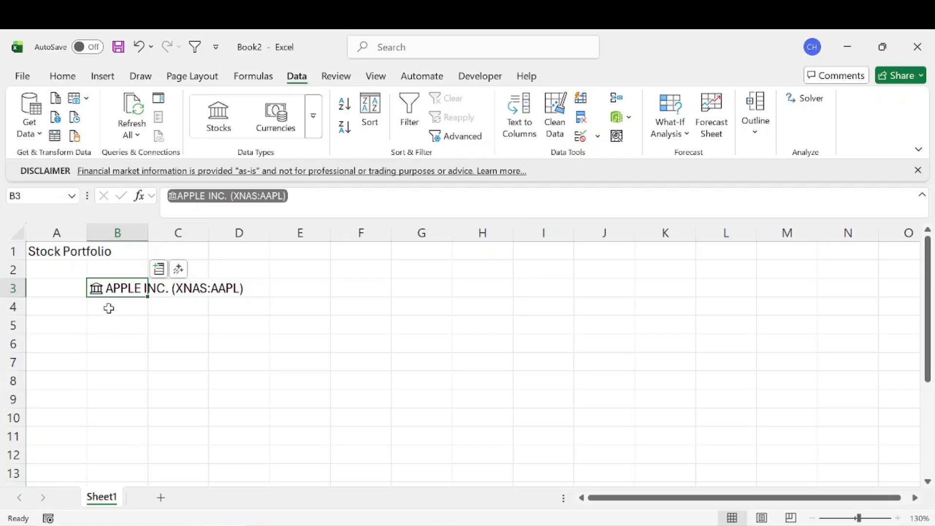
- Examine the Apple stock's data card in B3, from price and trading figures through the company description, headquarters and industry
{"action": "left_click", "coordinate": [97, 291]}
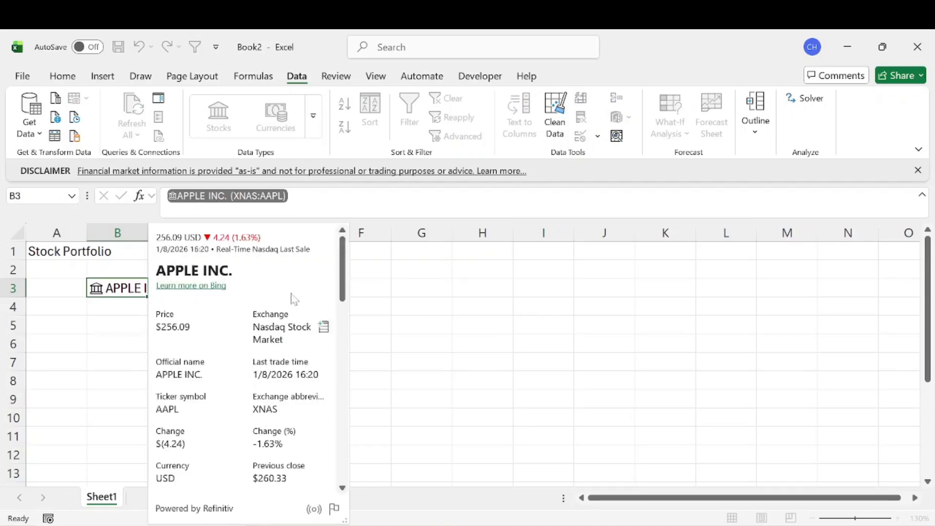
{"action": "scroll", "coordinate": [251, 310], "scroll_direction": "down", "scroll_amount": 1}
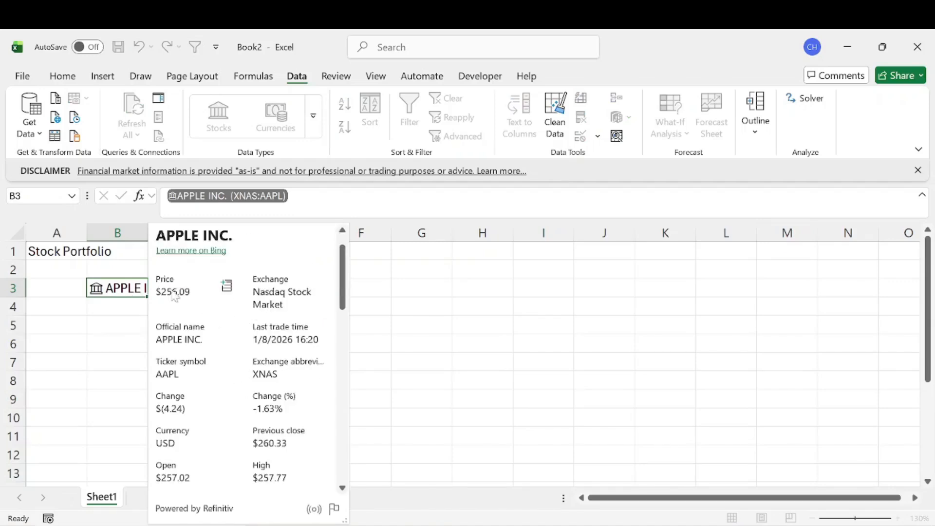
{"action": "scroll", "coordinate": [190, 300], "scroll_direction": "up", "scroll_amount": 1}
{"action": "scroll", "coordinate": [168, 337], "scroll_direction": "down", "scroll_amount": 2}
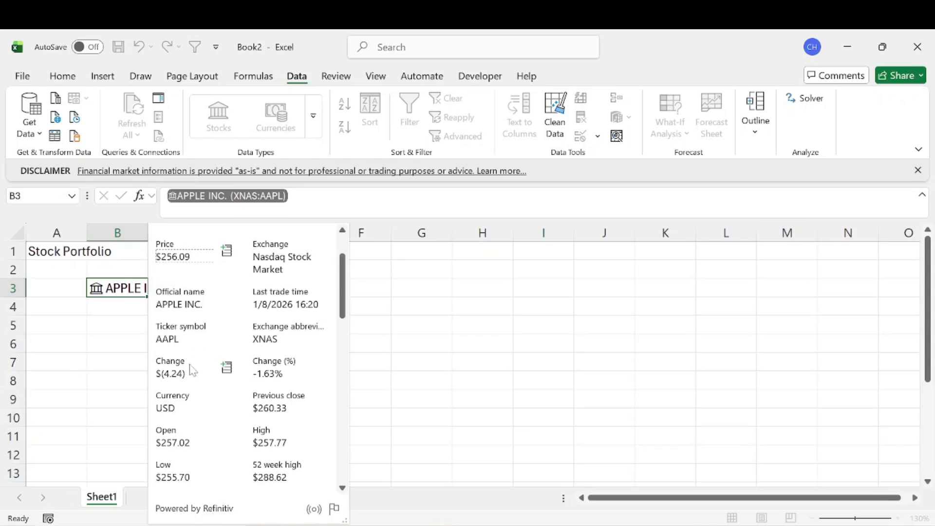
{"action": "scroll", "coordinate": [247, 387], "scroll_direction": "down", "scroll_amount": 2}
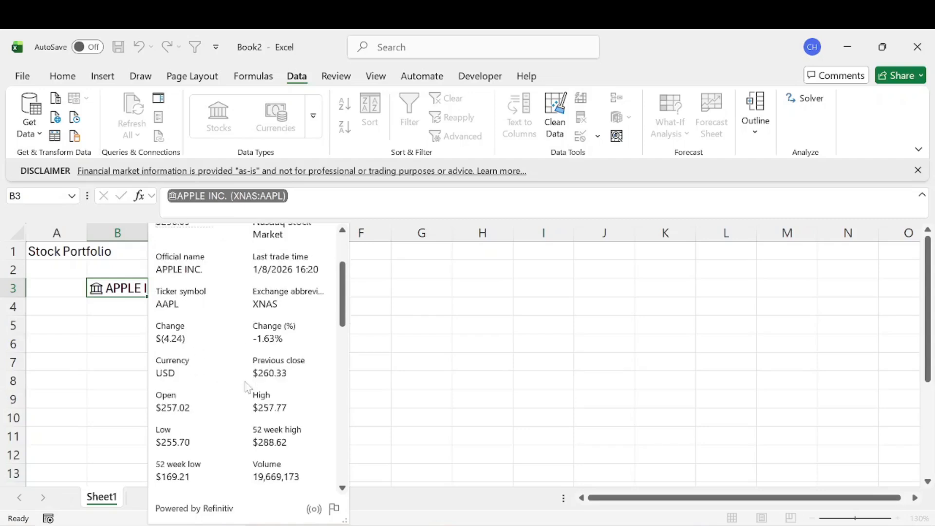
{"action": "scroll", "coordinate": [223, 388], "scroll_direction": "down", "scroll_amount": 1}
{"action": "mouse_move", "coordinate": [279, 368]}
{"action": "scroll", "coordinate": [249, 378], "scroll_direction": "down", "scroll_amount": 3}
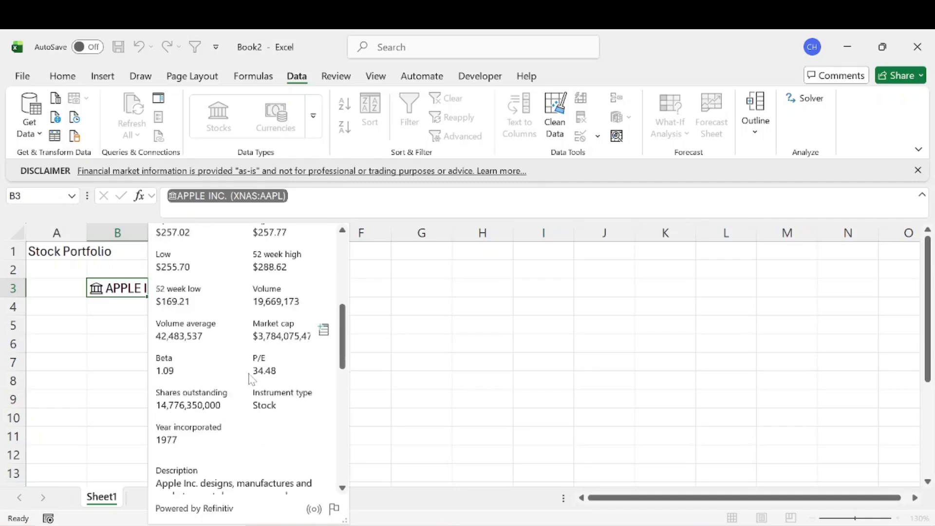
{"action": "scroll", "coordinate": [248, 378], "scroll_direction": "down", "scroll_amount": 1}
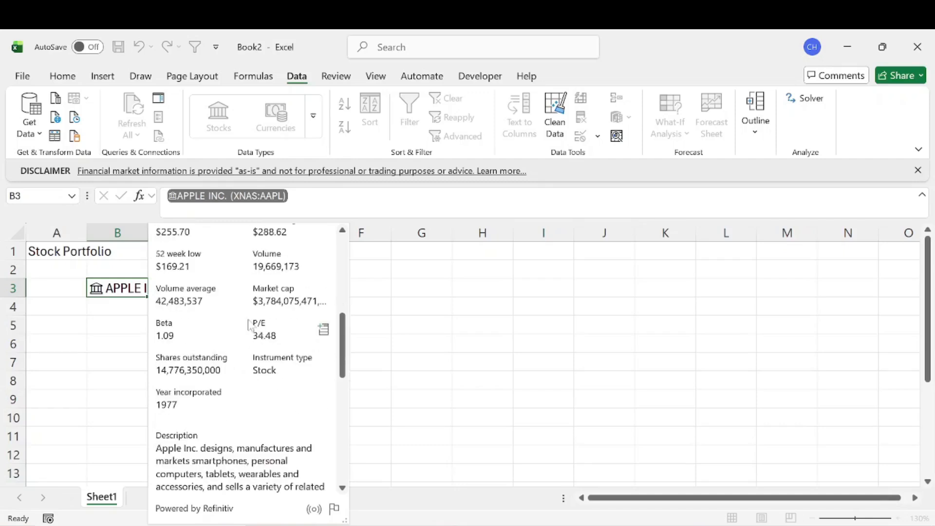
{"action": "mouse_move", "coordinate": [225, 365]}
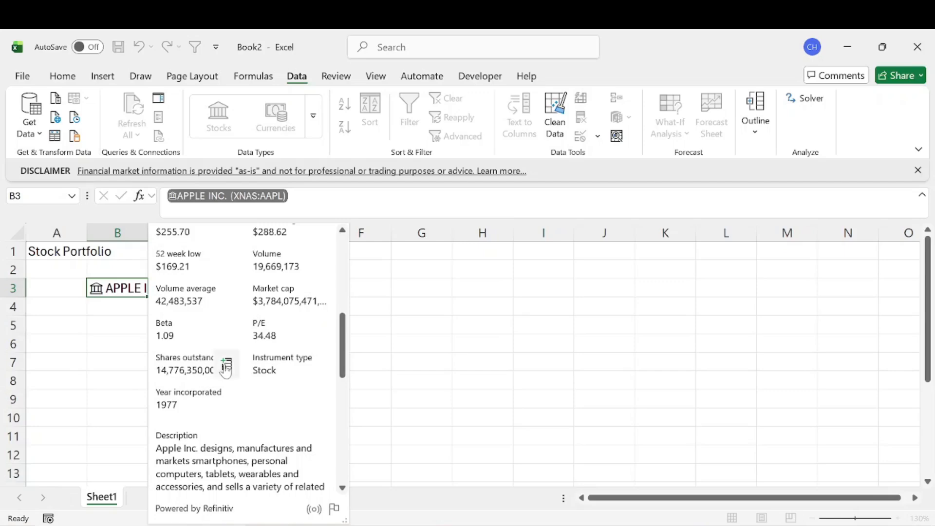
{"action": "scroll", "coordinate": [225, 370], "scroll_direction": "down", "scroll_amount": 4}
{"action": "scroll", "coordinate": [212, 350], "scroll_direction": "down", "scroll_amount": 5}
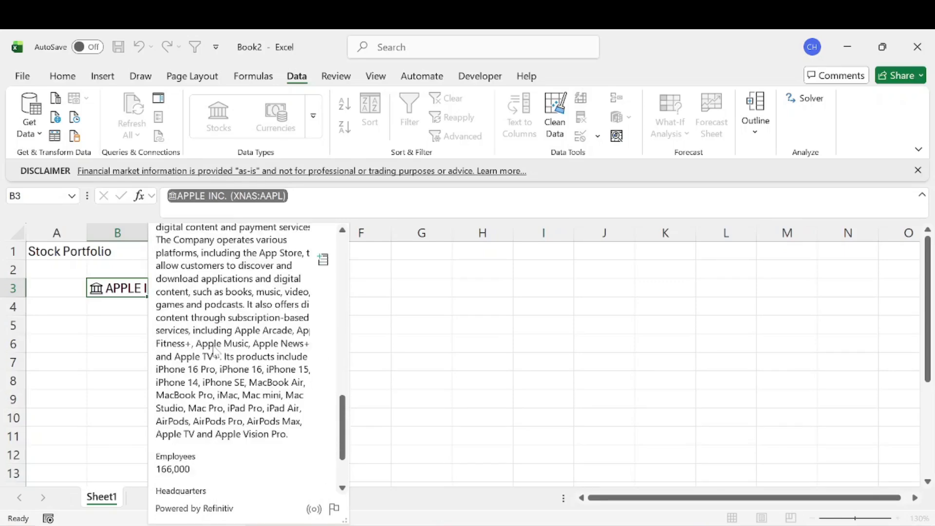
{"action": "scroll", "coordinate": [213, 350], "scroll_direction": "down", "scroll_amount": 3}
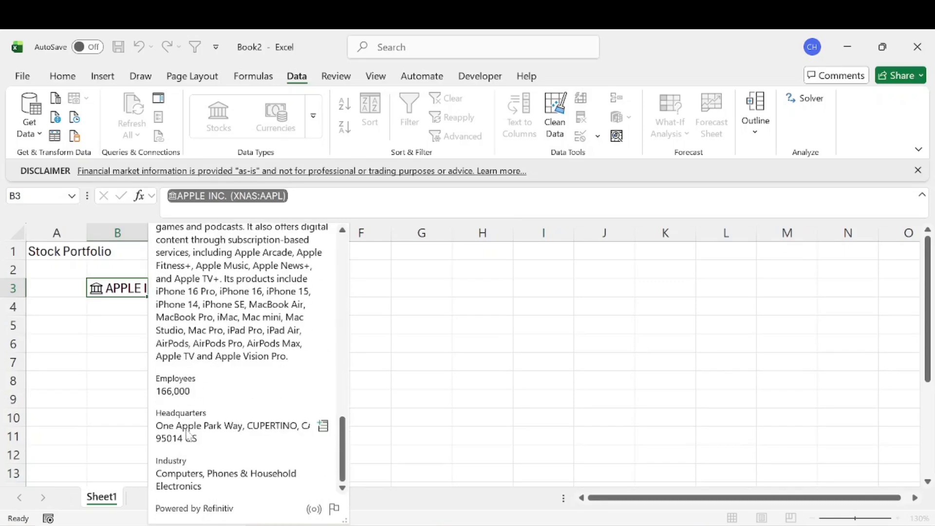
{"action": "scroll", "coordinate": [246, 370], "scroll_direction": "up", "scroll_amount": 10}
{"action": "scroll", "coordinate": [250, 357], "scroll_direction": "up", "scroll_amount": 5}
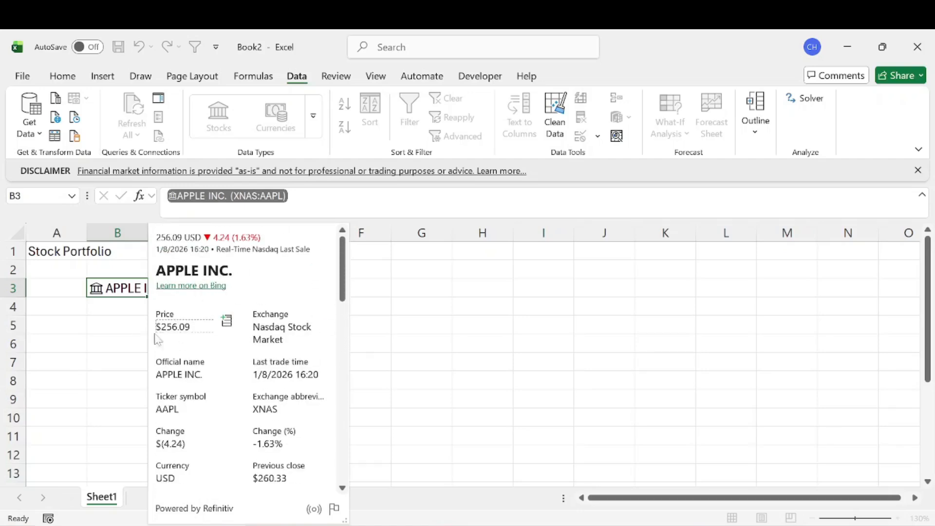
{"action": "key", "text": "Escape"}
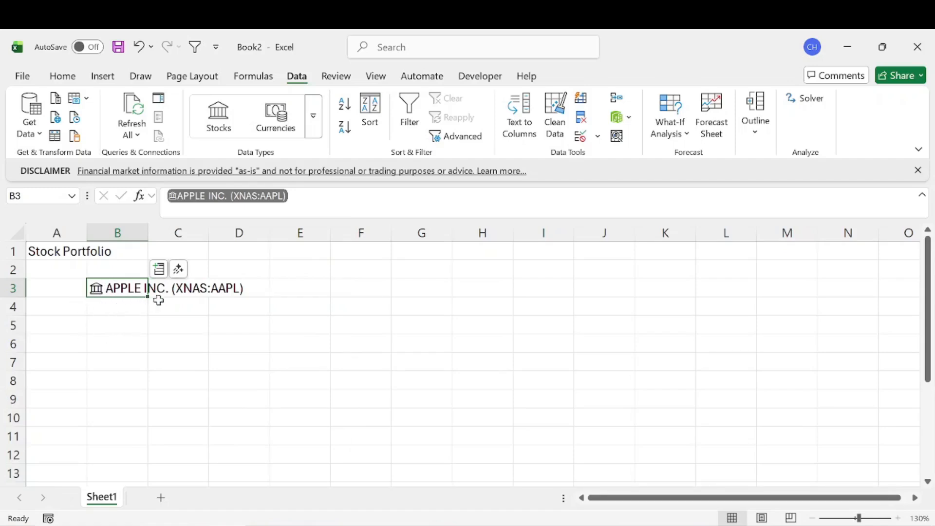
{"action": "left_click", "coordinate": [222, 288]}
{"action": "left_click", "coordinate": [286, 289]}
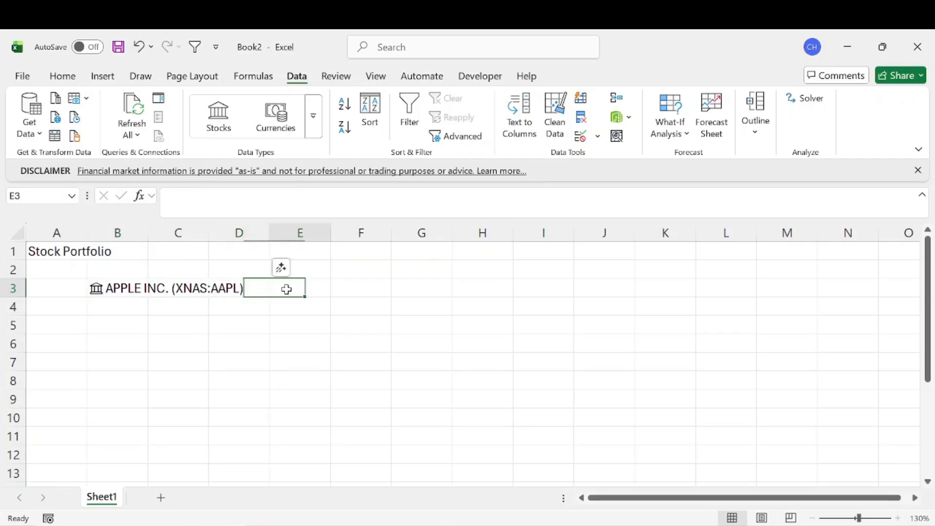
{"action": "left_click", "coordinate": [376, 289]}
{"action": "left_click", "coordinate": [96, 290]}
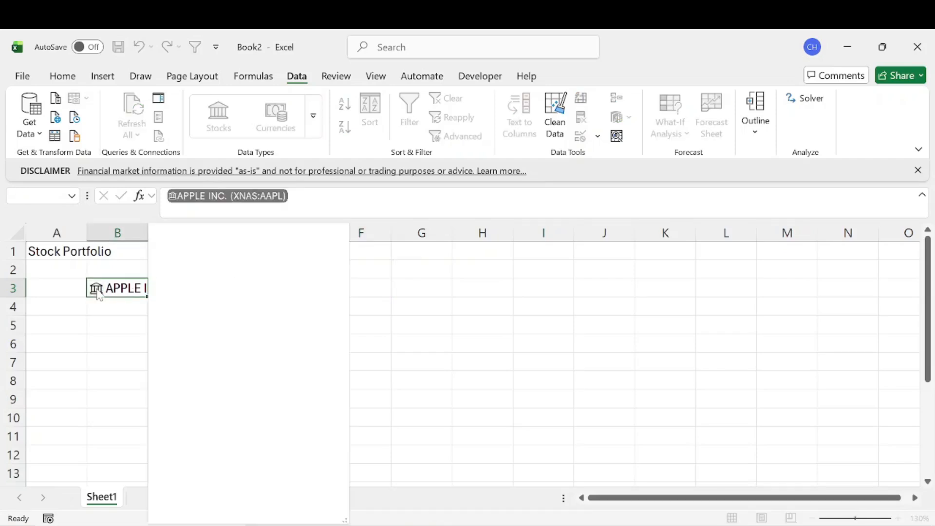
{"action": "scroll", "coordinate": [246, 324], "scroll_direction": "down", "scroll_amount": 8}
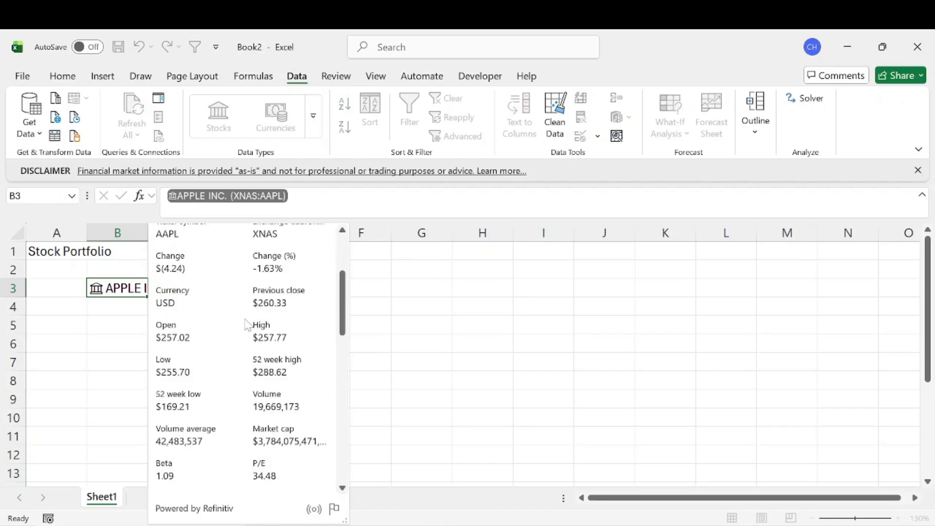
{"action": "scroll", "coordinate": [246, 324], "scroll_direction": "down", "scroll_amount": 2}
{"action": "left_click", "coordinate": [132, 266]}
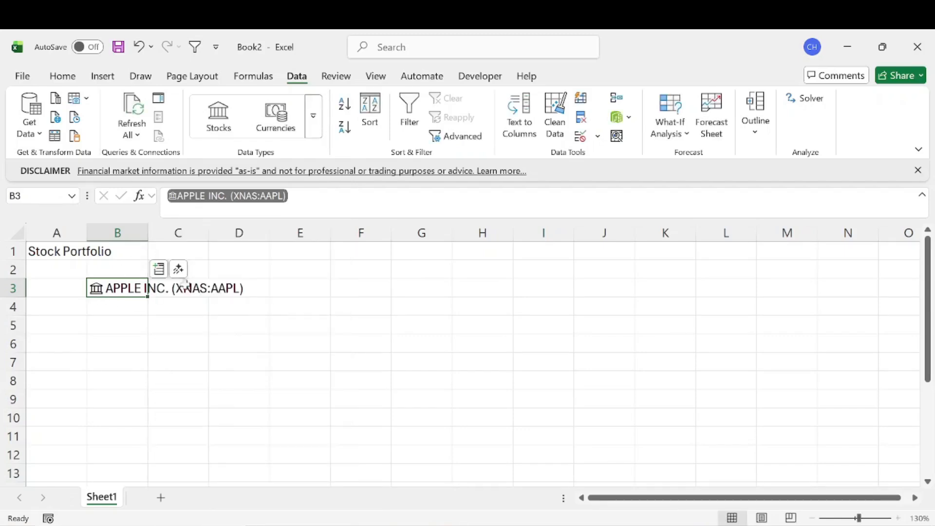
{"action": "left_click", "coordinate": [177, 295]}
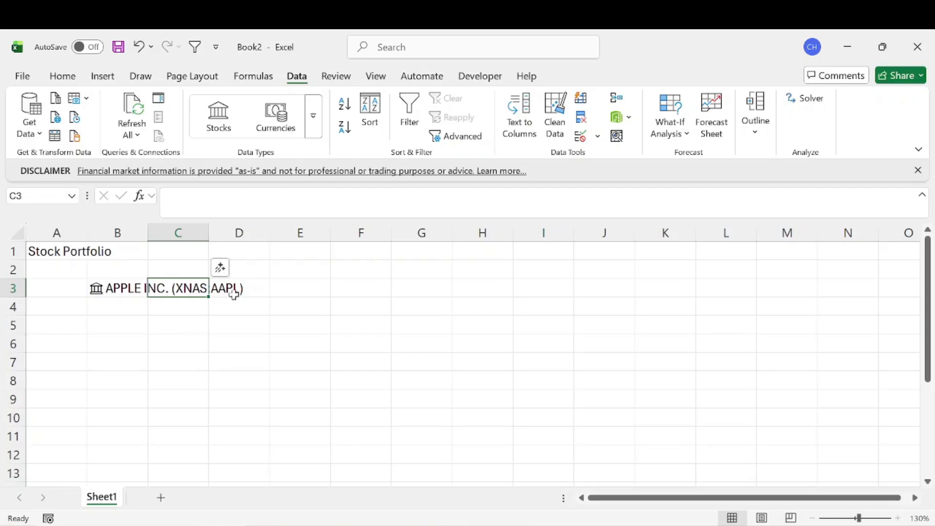
{"action": "left_click_drag", "start_coordinate": [117, 288], "coordinate": [197, 292]}
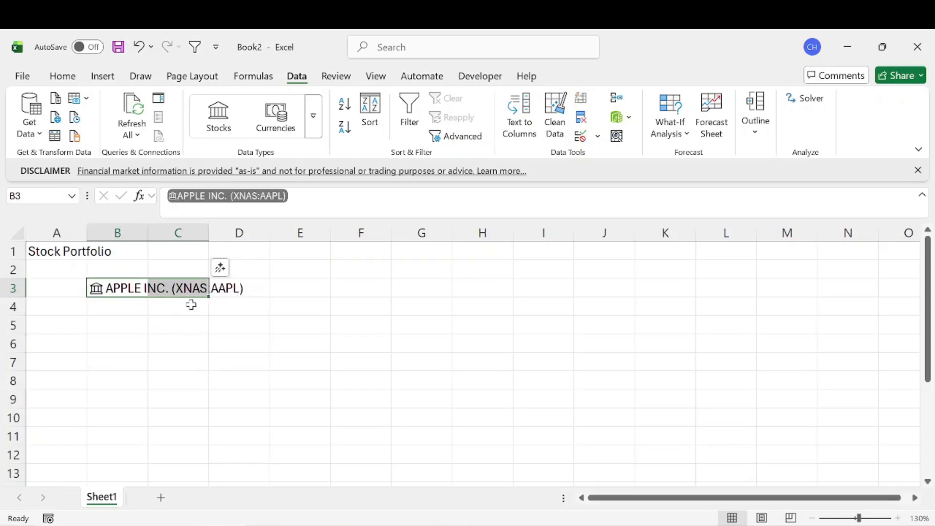
{"action": "left_click", "coordinate": [199, 290]}
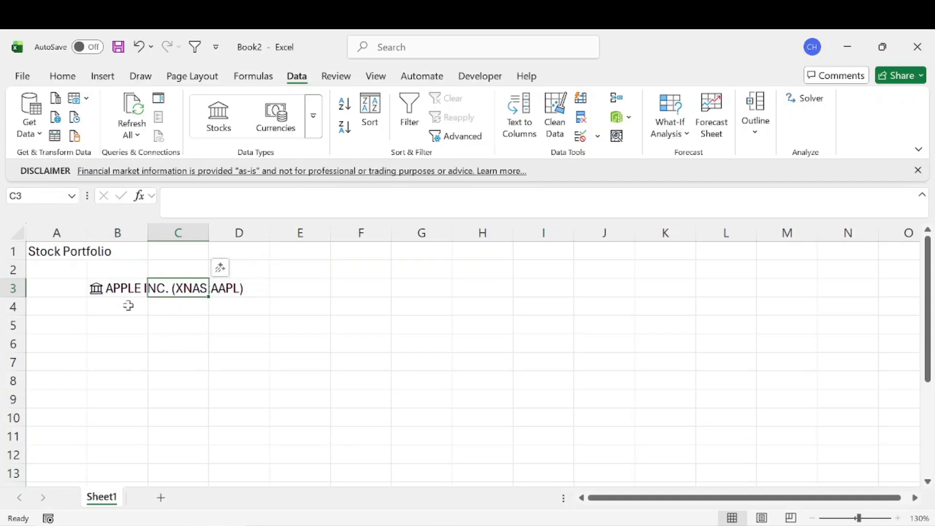
- Extract the Ticker symbol field from the Apple stock's data card into C3
{"action": "left_click", "coordinate": [96, 290]}
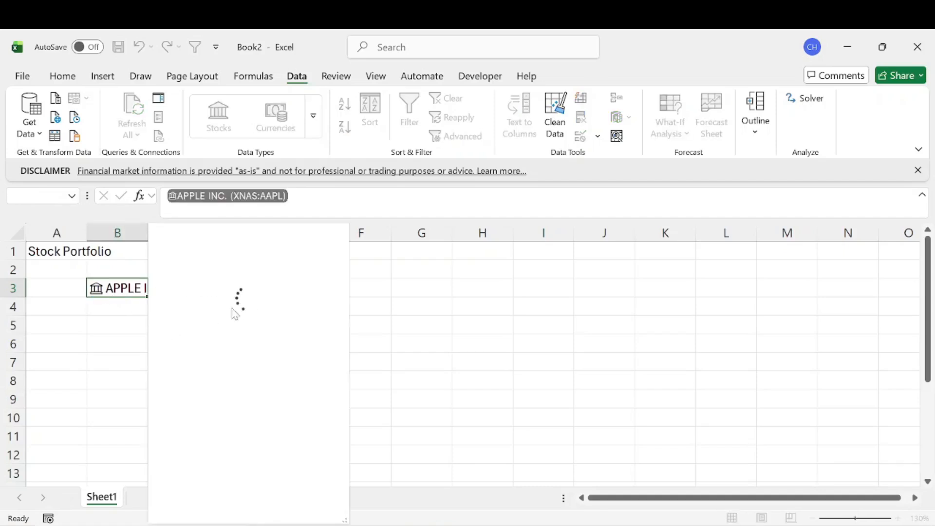
{"action": "scroll", "coordinate": [223, 322], "scroll_direction": "down", "scroll_amount": 3}
{"action": "scroll", "coordinate": [226, 324], "scroll_direction": "up", "scroll_amount": 3}
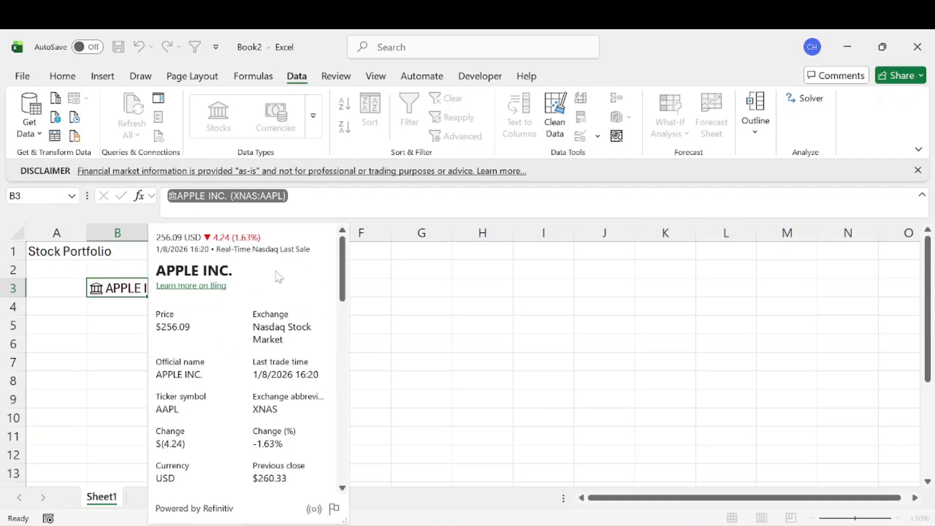
{"action": "scroll", "coordinate": [246, 332], "scroll_direction": "down", "scroll_amount": 1}
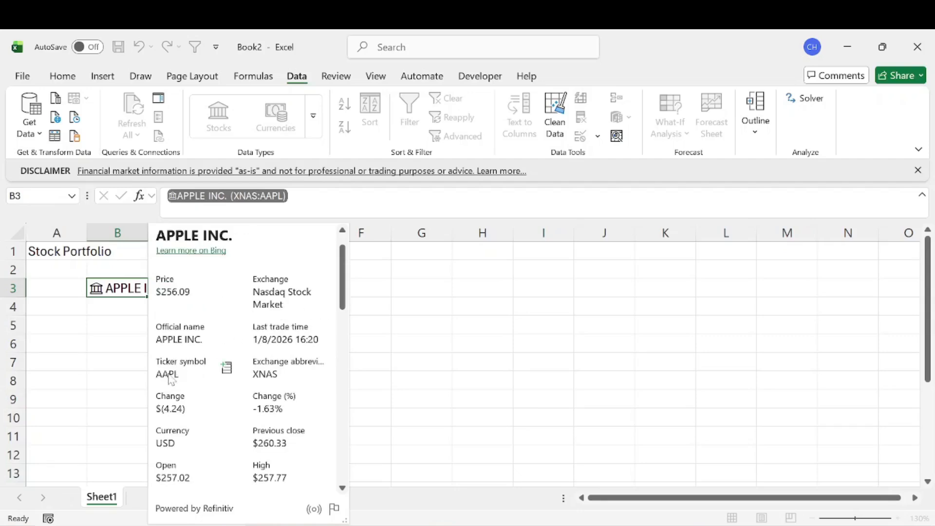
{"action": "left_click", "coordinate": [226, 370]}
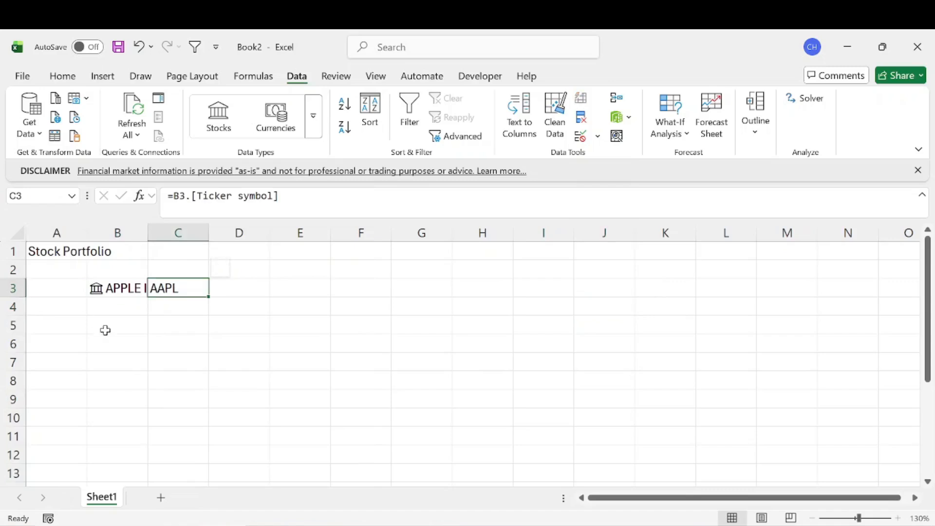
- Inspect the formula in C3 that retrieves the ticker symbol, leaving it as is
{"action": "left_click", "coordinate": [274, 196]}
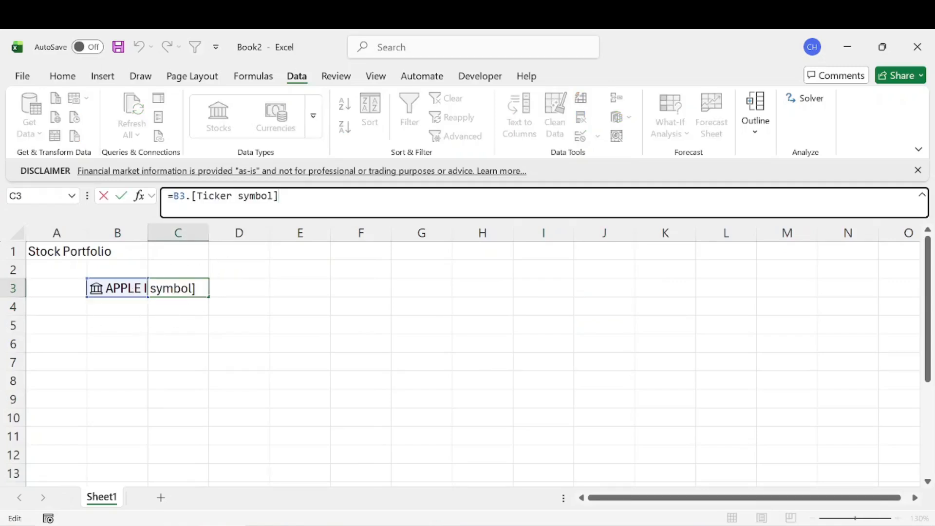
{"action": "double_click", "coordinate": [274, 196]}
{"action": "key", "text": "Return"}
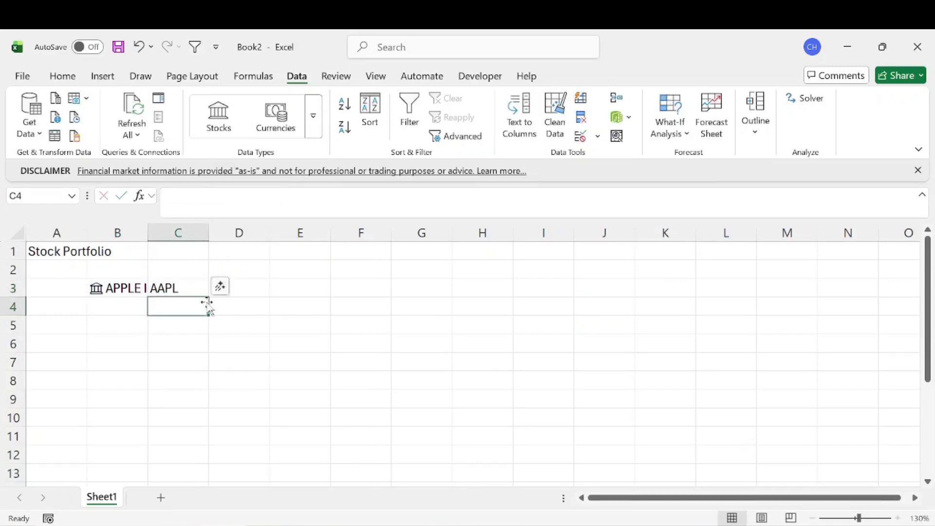
- Retrieve Apple's ticker symbol in D3 with the formula =B3.[Ticker symbol]
{"action": "left_click", "coordinate": [250, 289]}
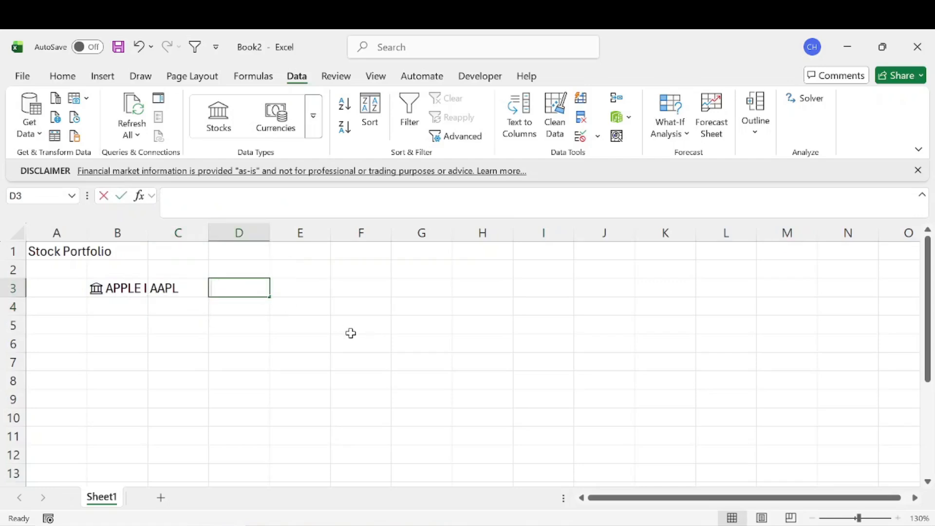
{"action": "type", "text": "="}
{"action": "left_click", "coordinate": [120, 287]}
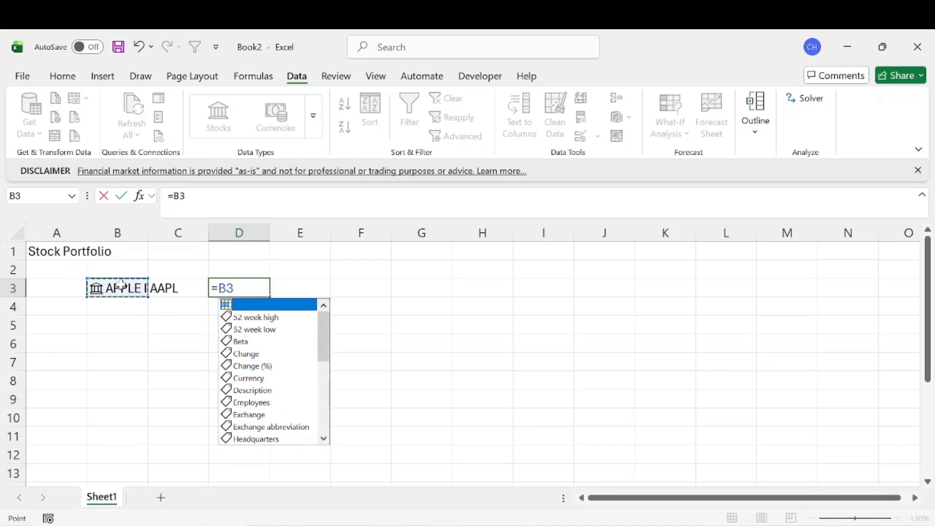
{"action": "type", "text": "."}
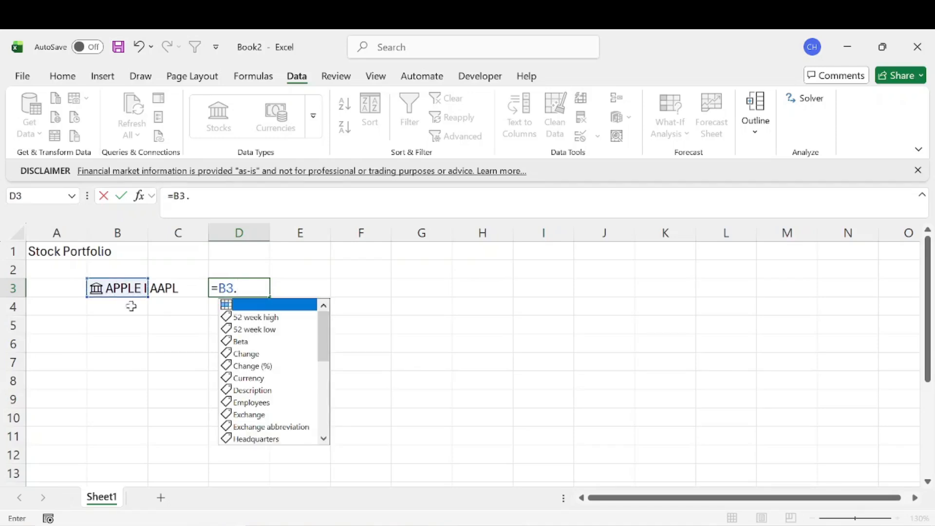
{"action": "mouse_move", "coordinate": [326, 336]}
{"action": "left_mouse_down"}
{"action": "mouse_move", "coordinate": [320, 373]}
{"action": "mouse_move", "coordinate": [317, 322]}
{"action": "left_mouse_up"}
{"action": "scroll", "coordinate": [322, 380], "scroll_direction": "down", "scroll_amount": 3}
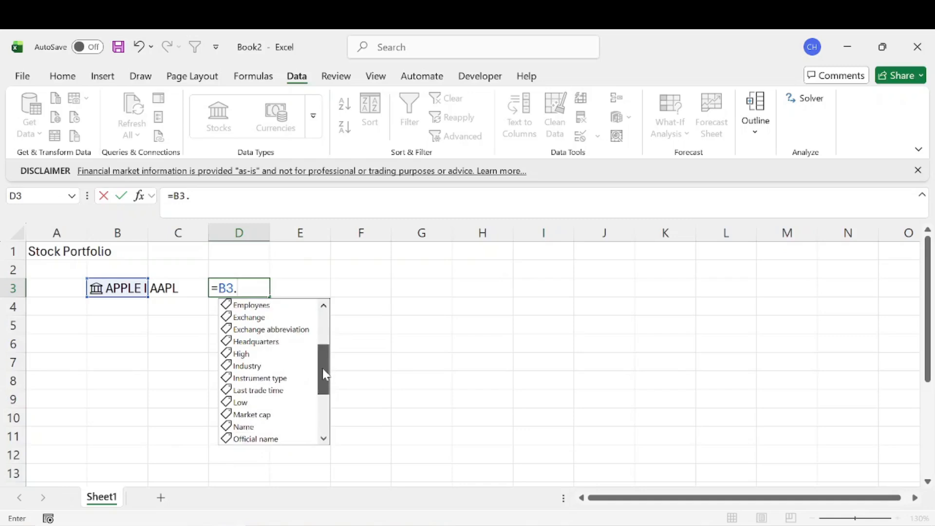
{"action": "left_click_drag", "start_coordinate": [323, 379], "coordinate": [323, 407]}
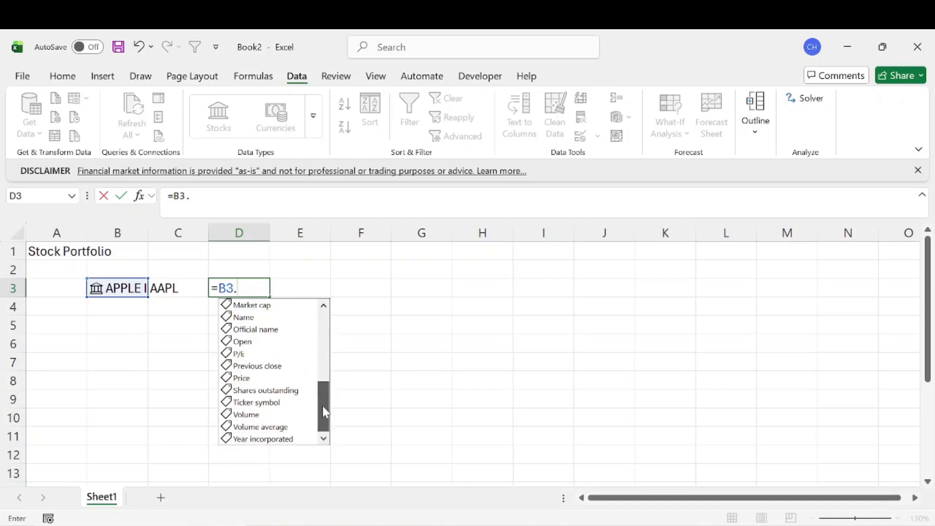
{"action": "left_click", "coordinate": [273, 403]}
{"action": "key", "text": "Tab"}
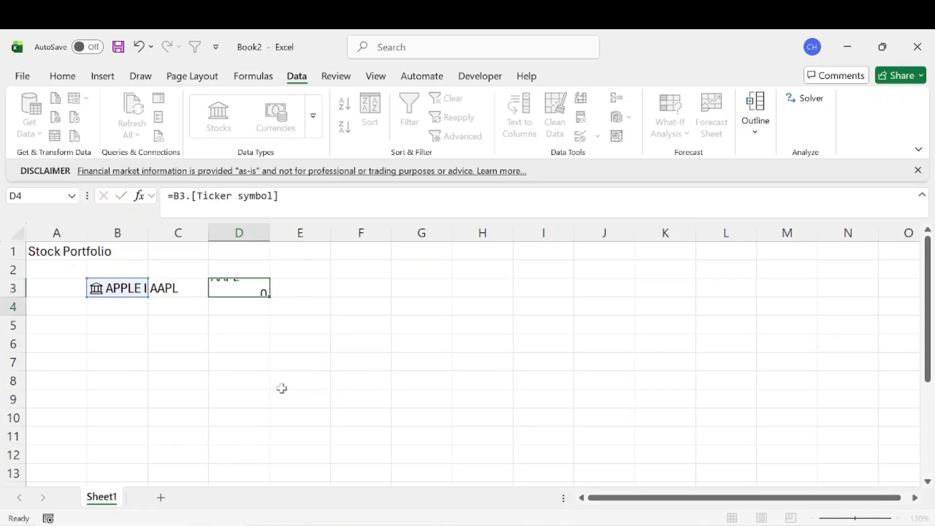
{"action": "key", "text": "Return"}
{"action": "key", "text": "Up"}
{"action": "key", "text": "Right"}
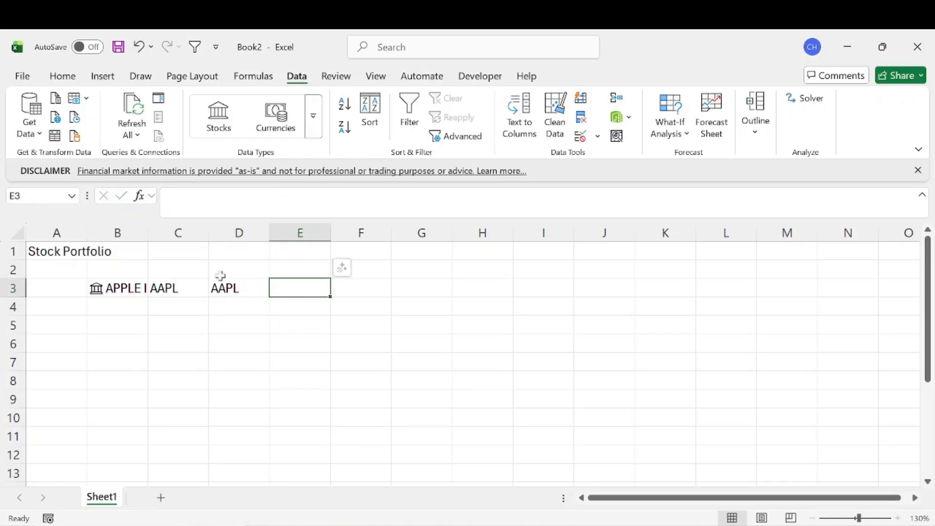
- Extract the Ticker symbol field from the Apple stock in B3 into E3 using its list of available fields
{"action": "left_click", "coordinate": [133, 288]}
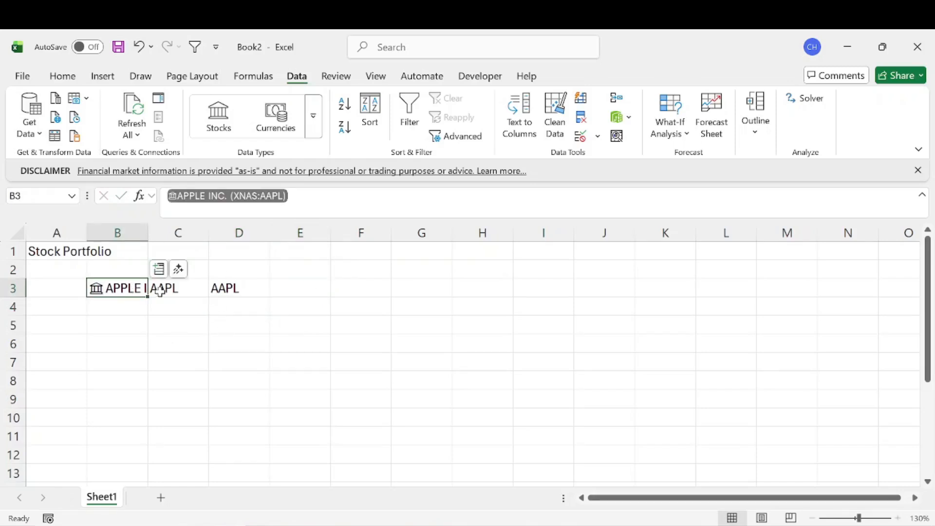
{"action": "left_click", "coordinate": [159, 270]}
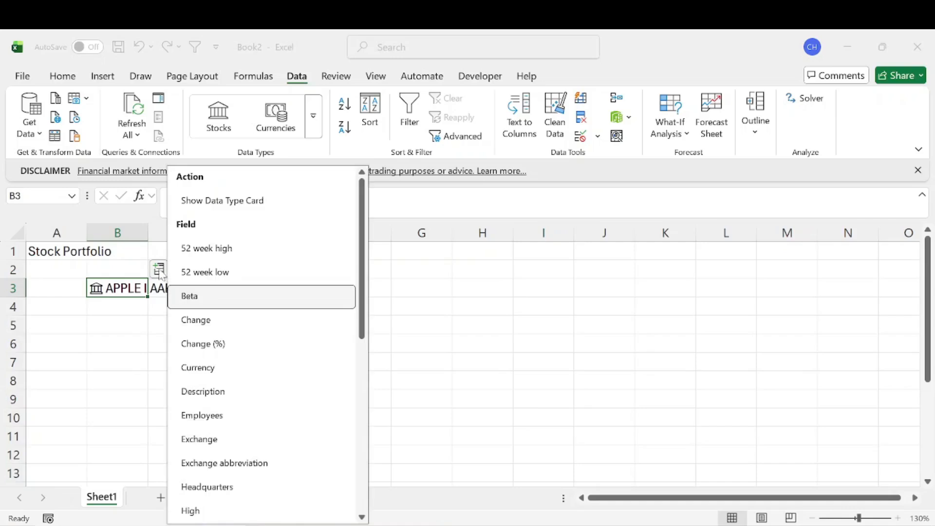
{"action": "scroll", "coordinate": [268, 356], "scroll_direction": "down", "scroll_amount": 5}
{"action": "scroll", "coordinate": [268, 386], "scroll_direction": "down", "scroll_amount": 1}
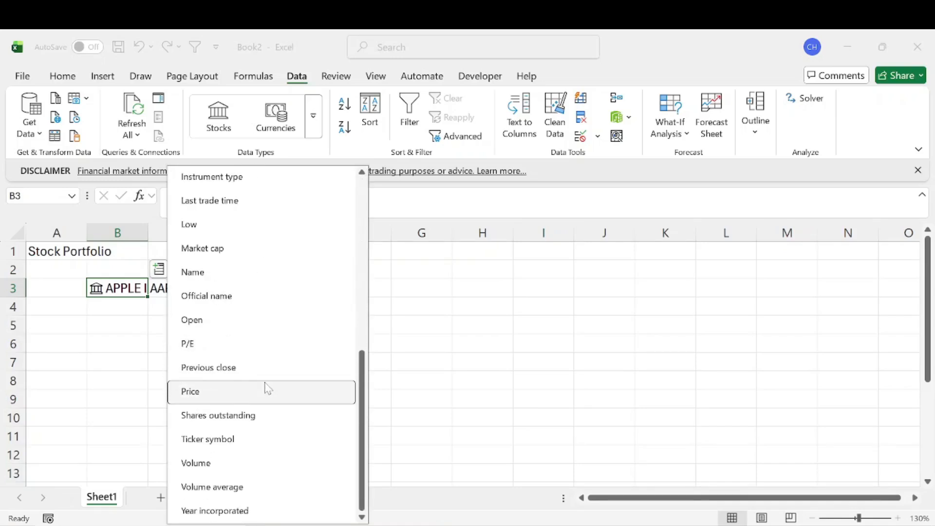
{"action": "left_click", "coordinate": [247, 440]}
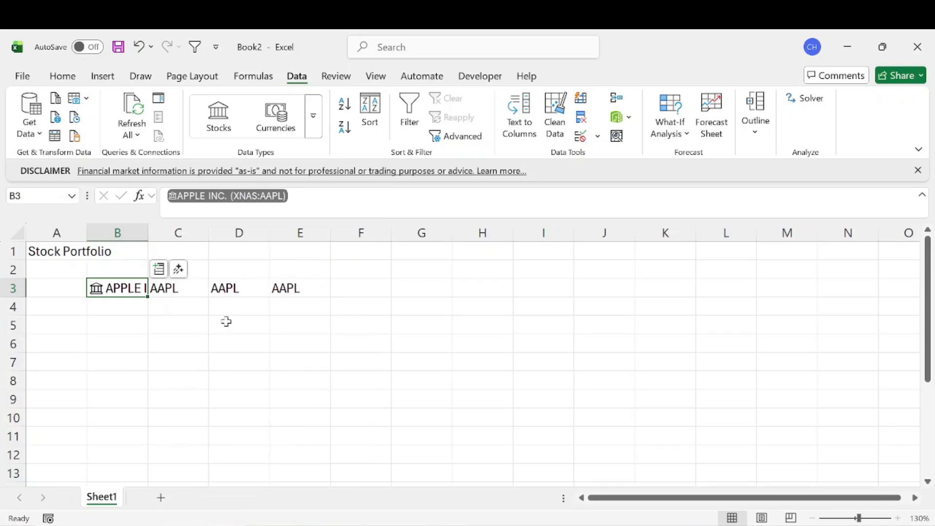
- Examine the fields on the Apple stock's data card in B3, including its price, volume and market cap figures
{"action": "left_click", "coordinate": [97, 289]}
{"action": "scroll", "coordinate": [246, 307], "scroll_direction": "down", "scroll_amount": 5}
{"action": "scroll", "coordinate": [246, 344], "scroll_direction": "up", "scroll_amount": 1}
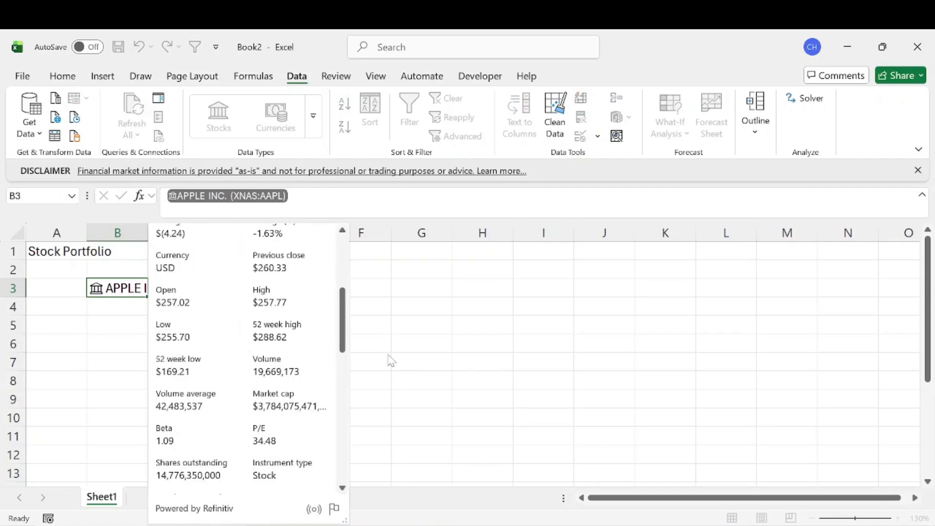
{"action": "key", "text": "Escape"}
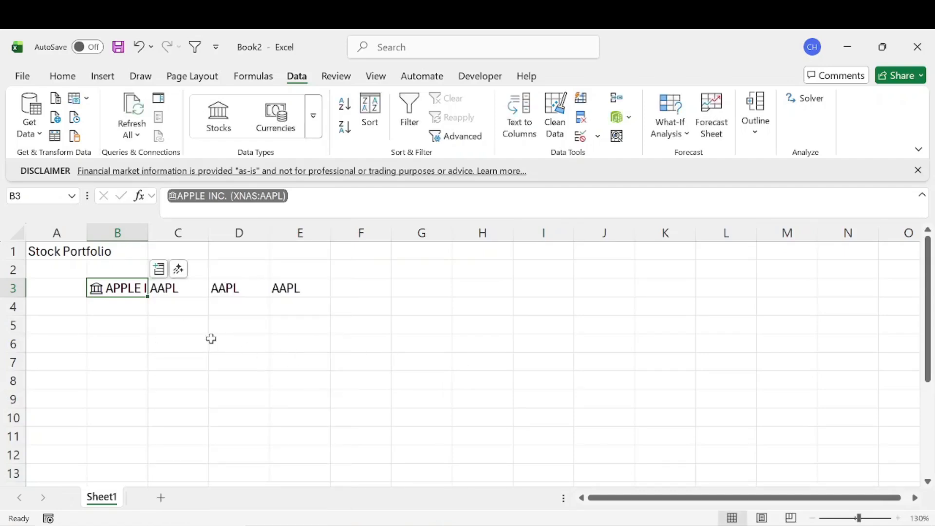
- Clear the duplicate ticker symbols from D3:F3 and move the Apple stock and its remaining ticker down to B4:C4
{"action": "left_click_drag", "start_coordinate": [215, 290], "coordinate": [367, 288]}
{"action": "key", "text": "Delete"}
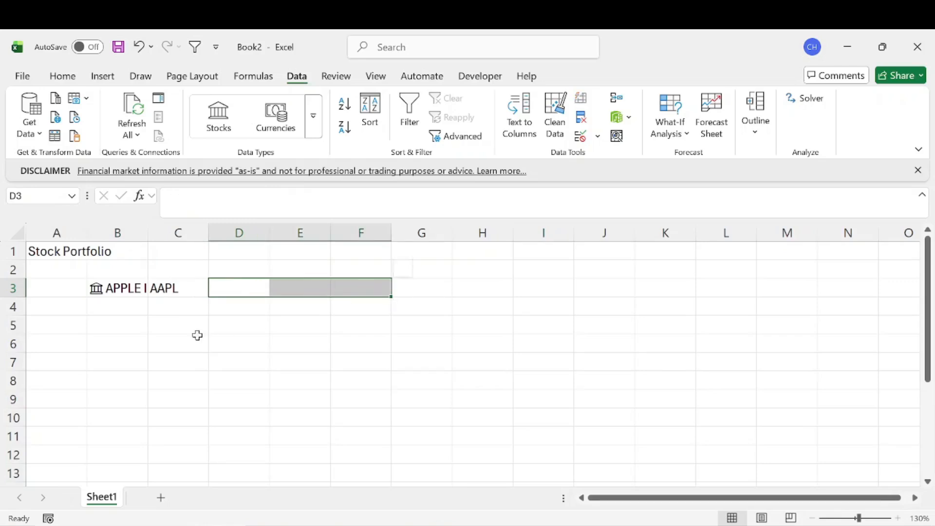
{"action": "left_click", "coordinate": [174, 284]}
{"action": "left_click_drag", "start_coordinate": [121, 289], "coordinate": [179, 314]}
{"action": "left_click", "coordinate": [279, 269]}
{"action": "left_click", "coordinate": [125, 291]}
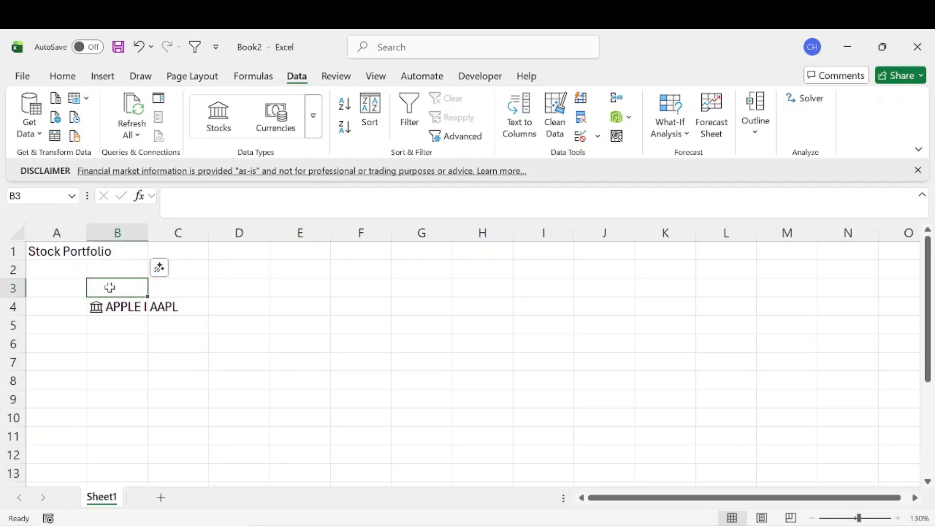
- Enter the header Stock in B3 and auto-fit column B to the full Apple entry
{"action": "left_click_drag", "start_coordinate": [119, 288], "coordinate": [551, 284]}
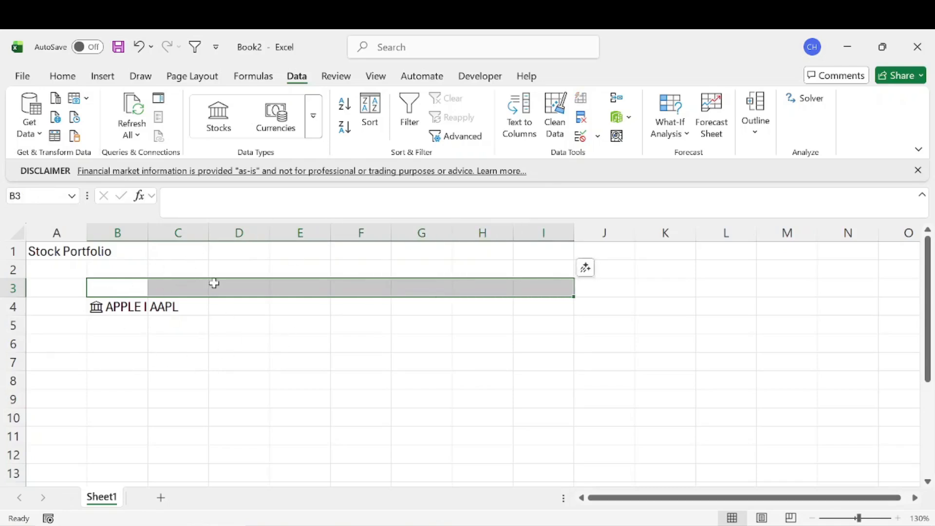
{"action": "left_click", "coordinate": [127, 283]}
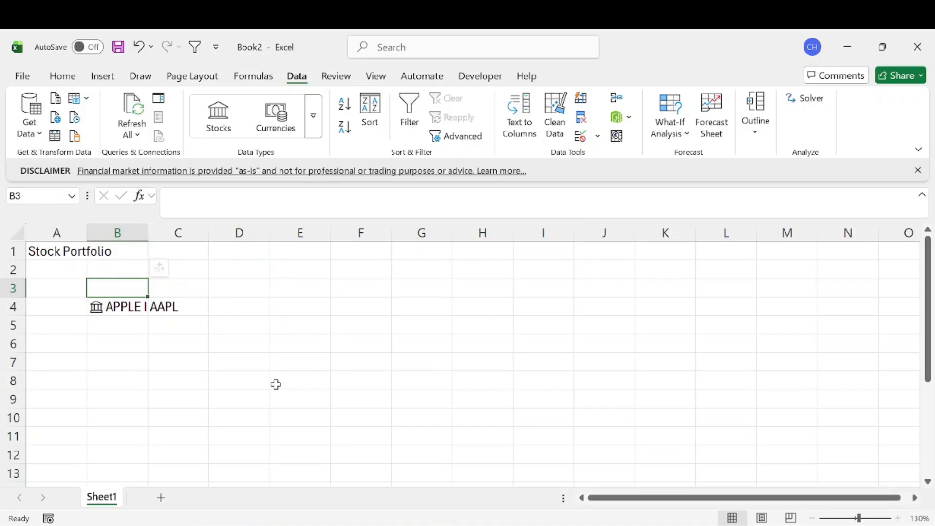
{"action": "type", "text": "Stock"}
{"action": "key", "text": "Tab"}
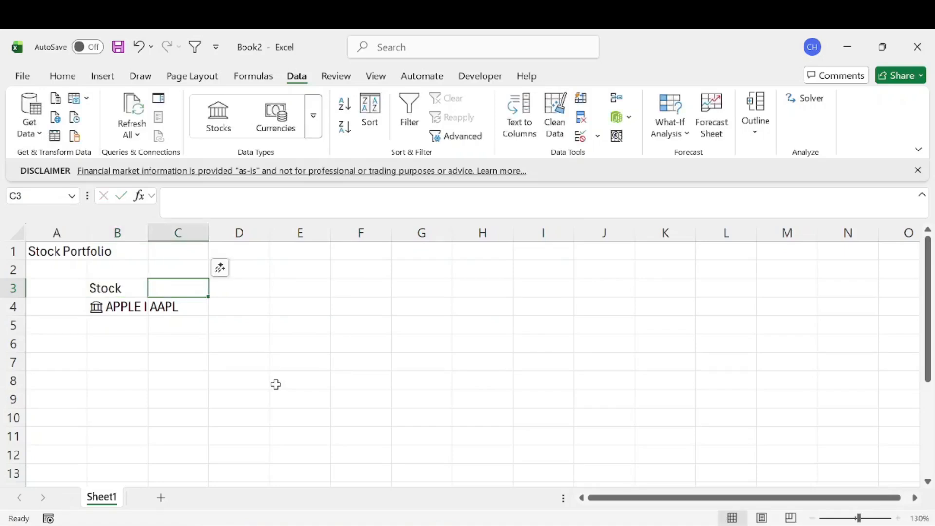
{"action": "left_click", "coordinate": [128, 308]}
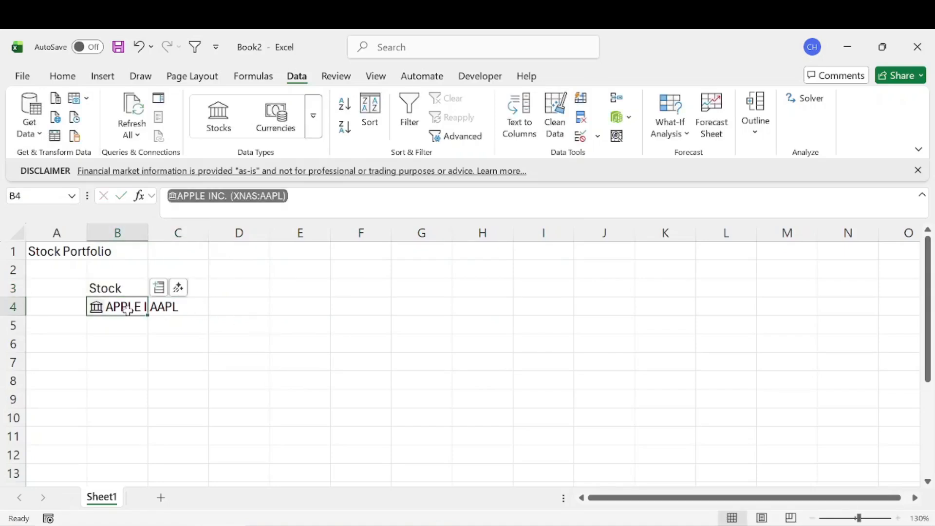
{"action": "double_click", "coordinate": [144, 234]}
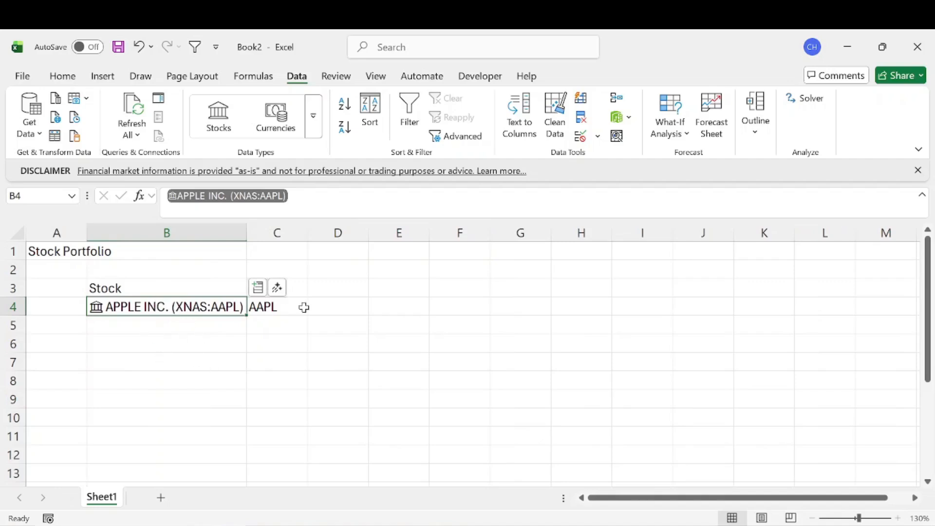
- Enter the column headers Ticker Symbol, Shares and Avg Cost in C3, D3 and E3
{"action": "left_click", "coordinate": [306, 290]}
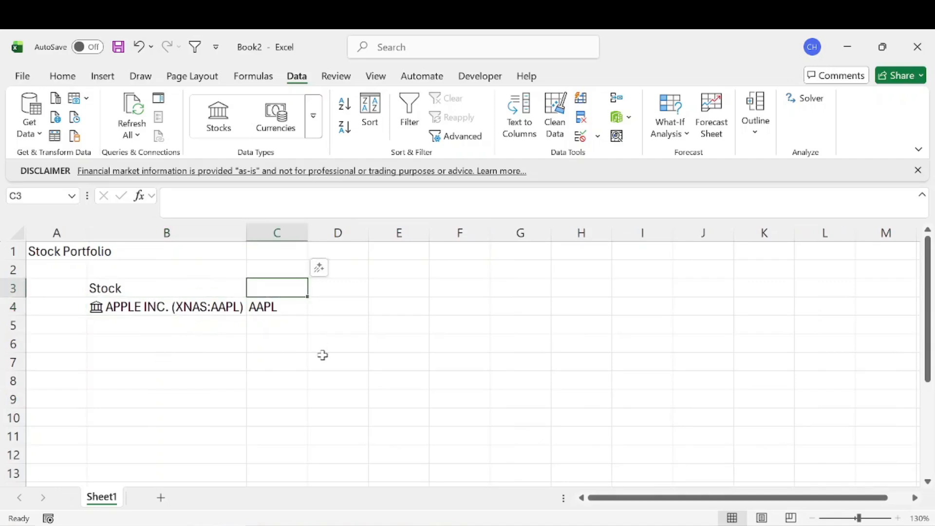
{"action": "type", "text": "Ticker"}
{"action": "type", "text": "Symbol"}
{"action": "key", "text": "Tab"}
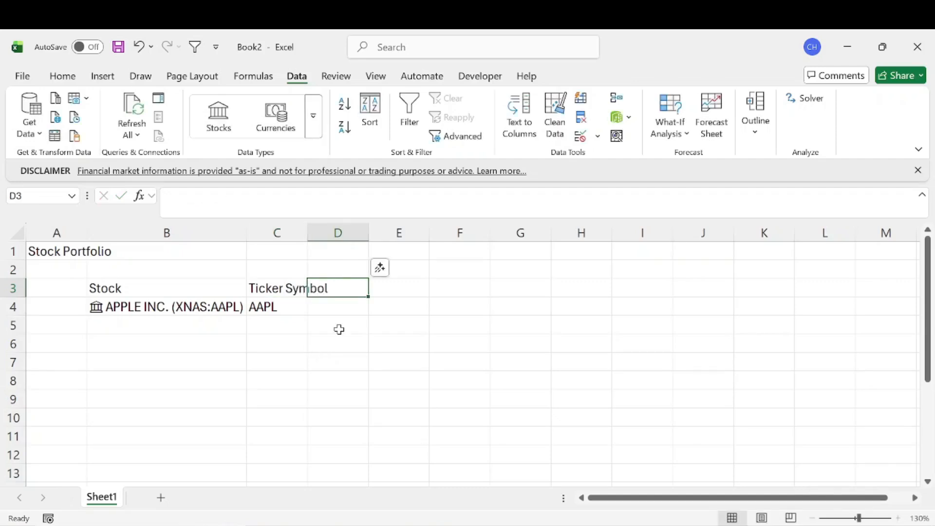
{"action": "type", "text": "Shares"}
{"action": "key", "text": "Tab"}
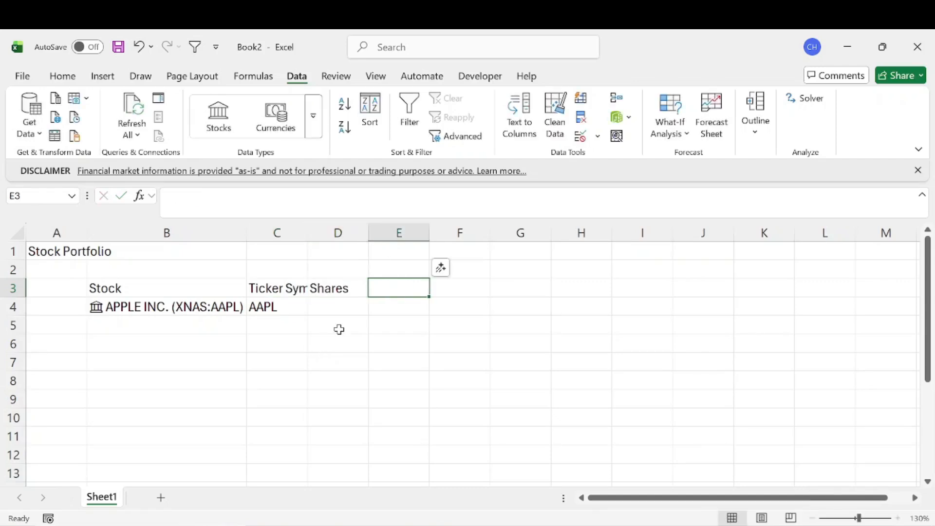
{"action": "type", "text": "Avg Cost"}
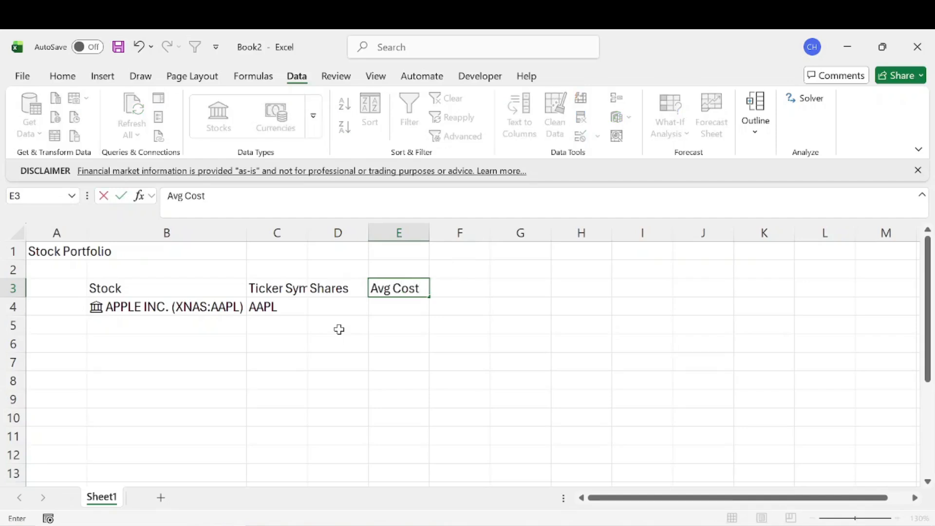
{"action": "key", "text": "Tab"}
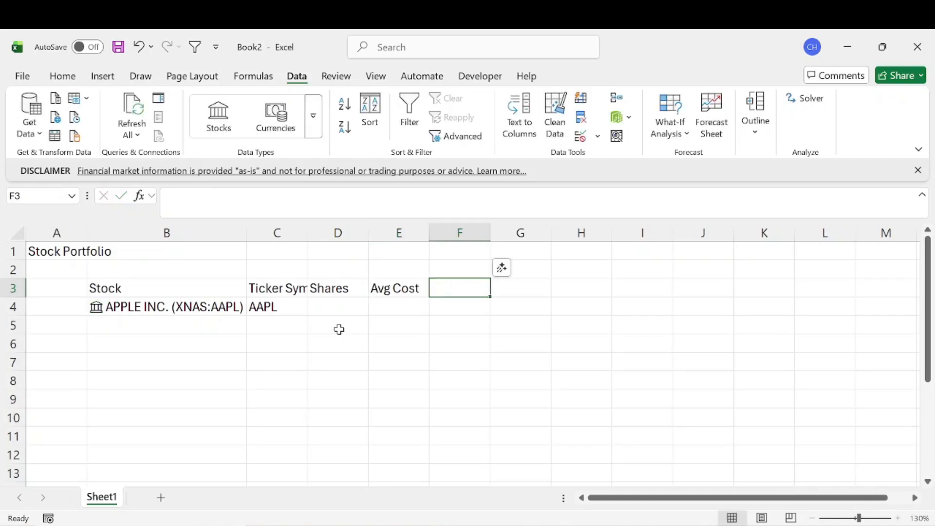
- Enter the column headers Total Cost in F3 and Current Price in G3
{"action": "type", "text": "Tp"}
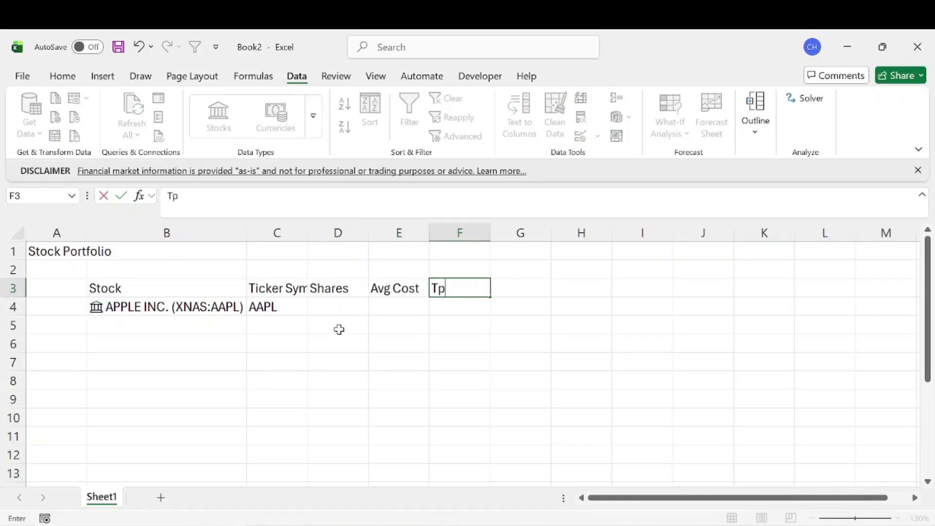
{"action": "type", "text": "otal Cost"}
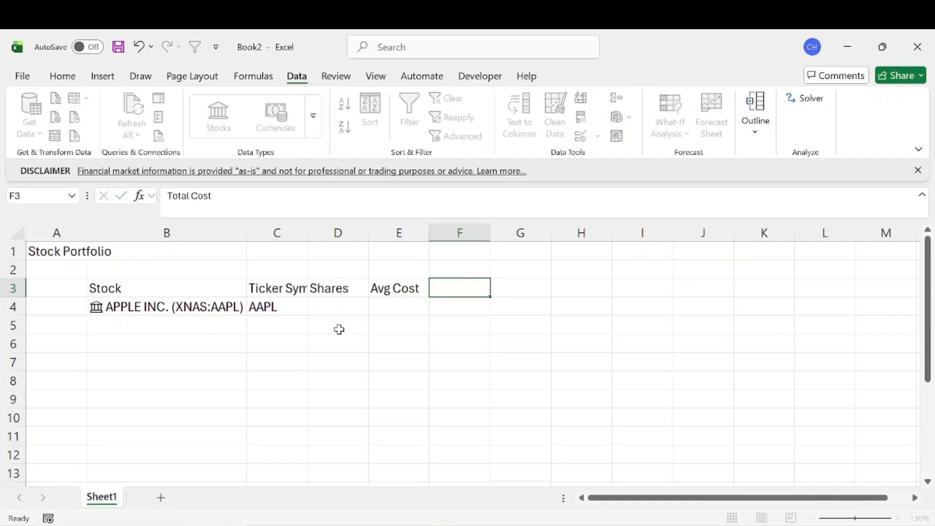
{"action": "key", "text": "Return"}
{"action": "left_click", "coordinate": [463, 307]}
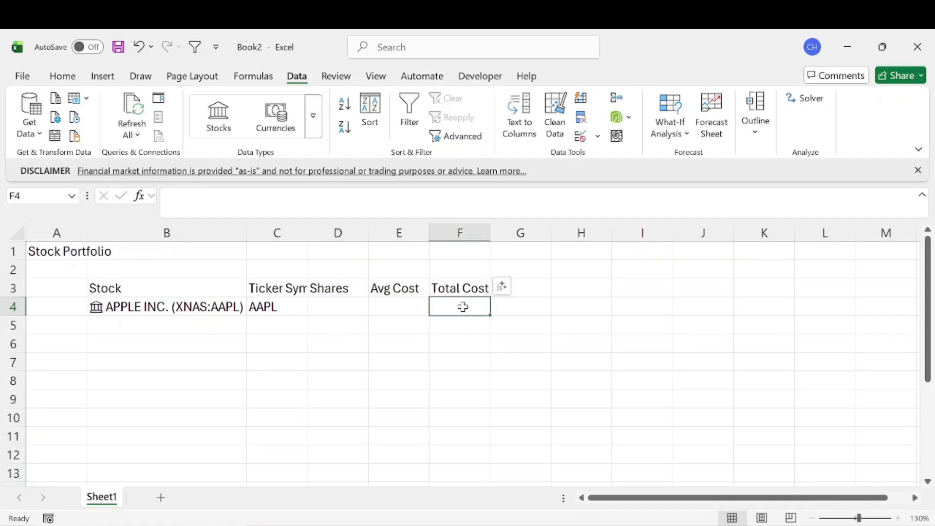
{"action": "left_click", "coordinate": [521, 290]}
{"action": "type", "text": "Current Price"}
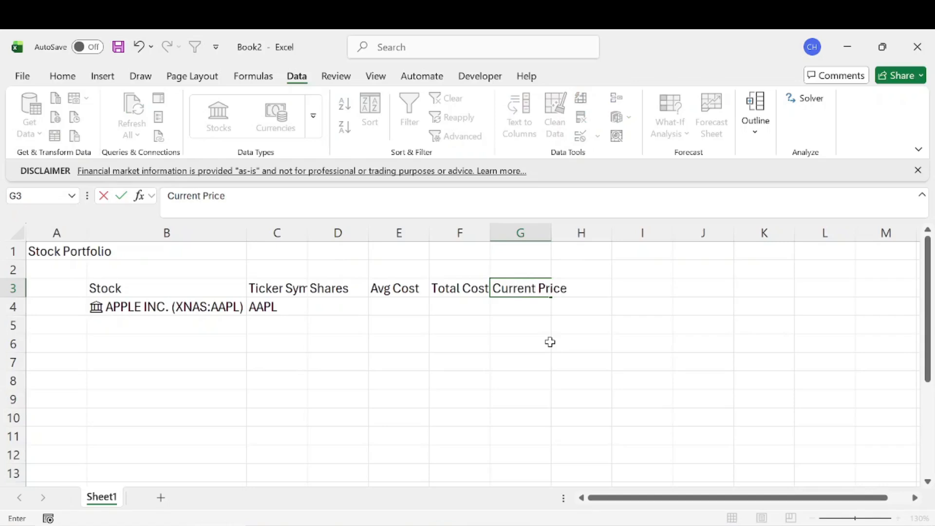
{"action": "key", "text": "Tab"}
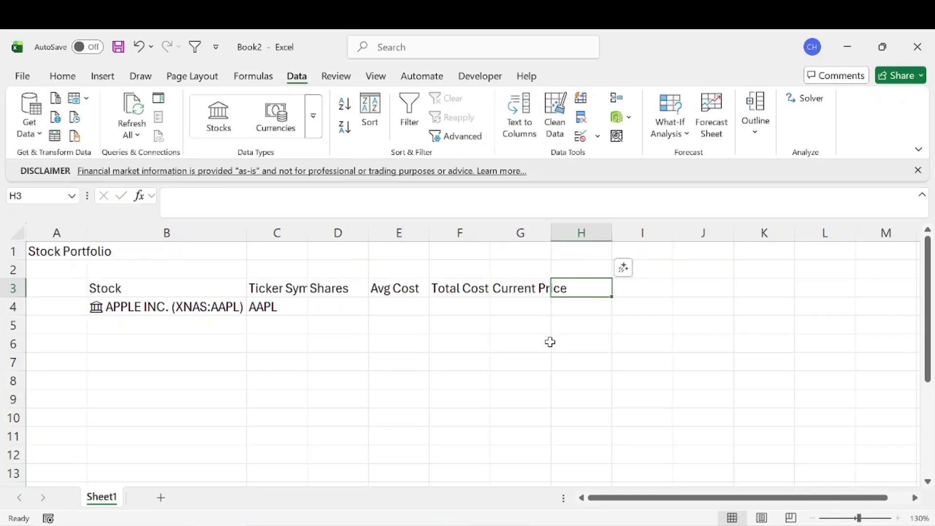
- Enter the column header Current Value in H3
{"action": "type", "text": "Value"}
{"action": "key", "text": "Return"}
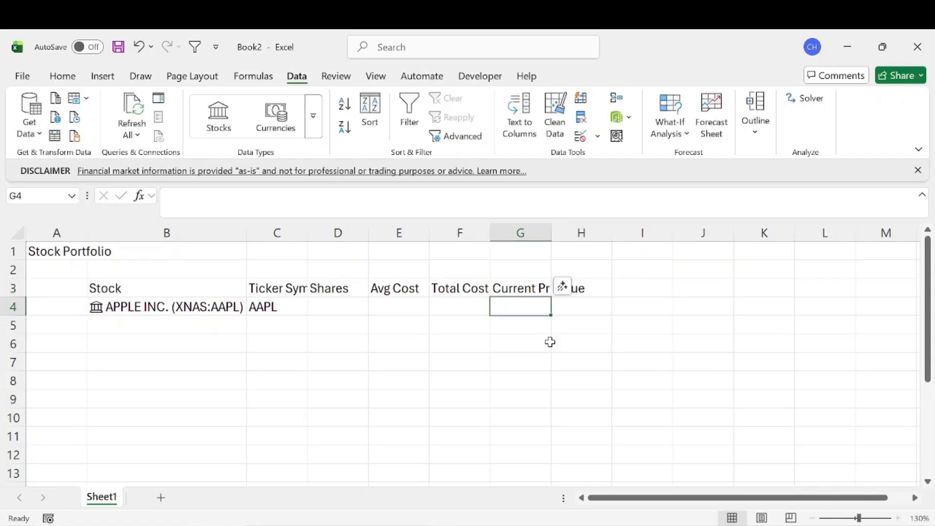
{"action": "left_click", "coordinate": [589, 292]}
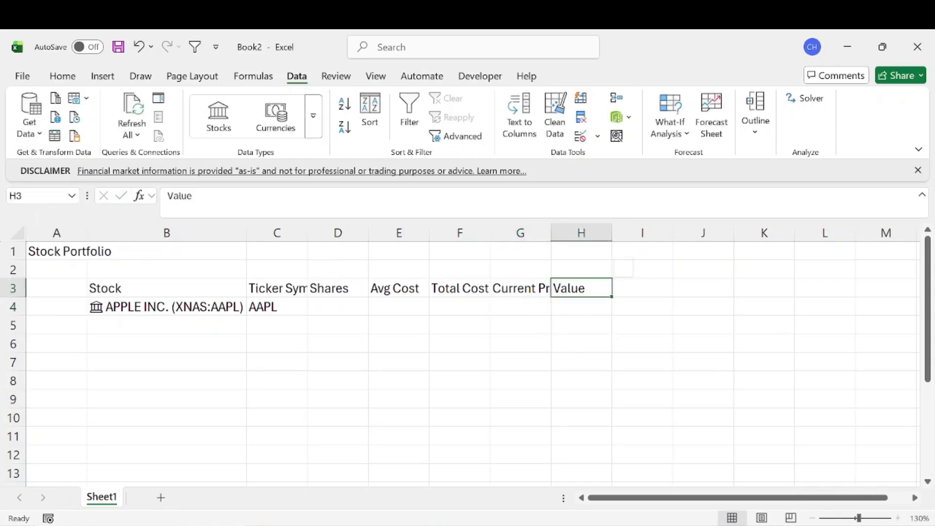
{"action": "left_click", "coordinate": [217, 214]}
{"action": "type", "text": "Current"}
{"action": "key", "text": "Return"}
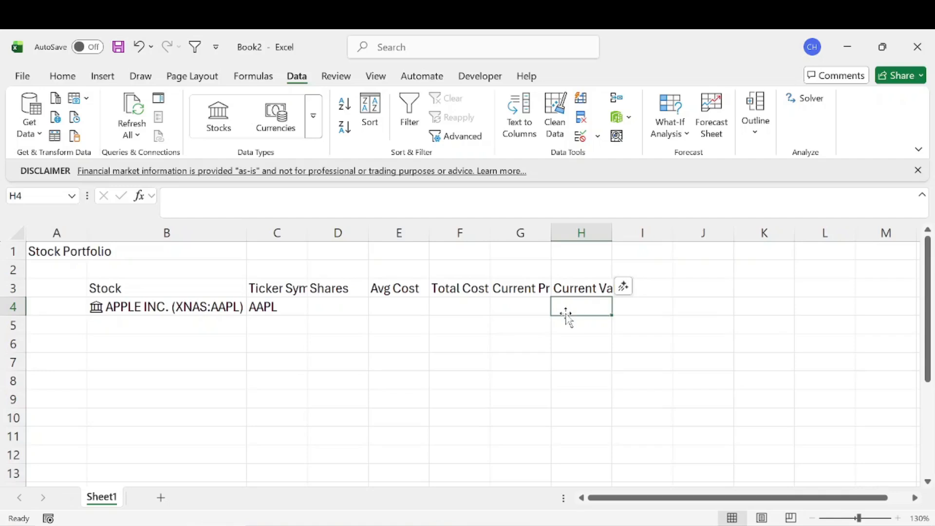
- Enter the column header Gain/Loss in I3
{"action": "left_click", "coordinate": [528, 305]}
{"action": "left_click", "coordinate": [327, 304]}
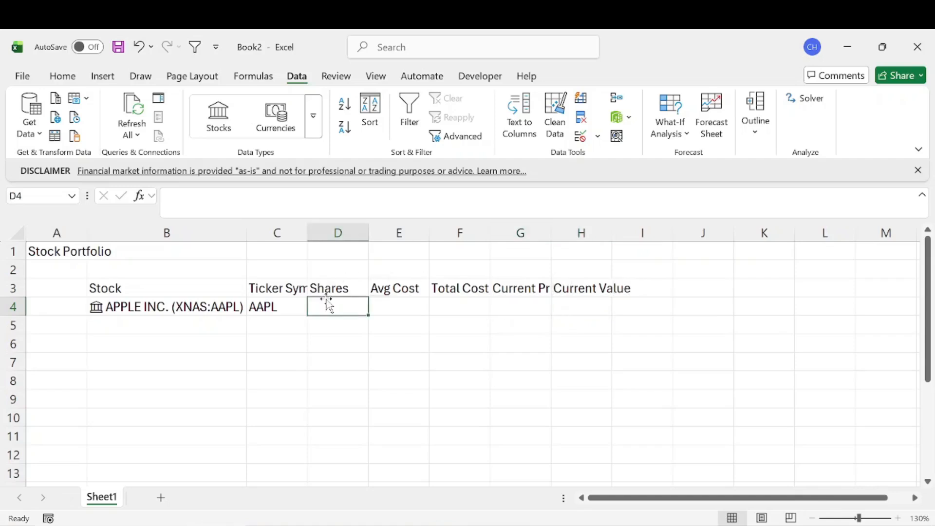
{"action": "left_click", "coordinate": [655, 286]}
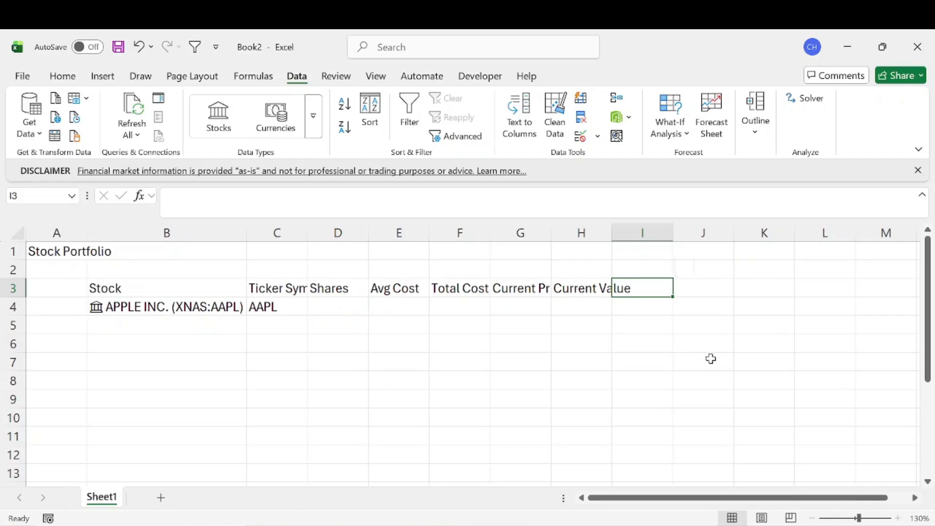
{"action": "type", "text": "Gain/Loss"}
{"action": "key", "text": "Return"}
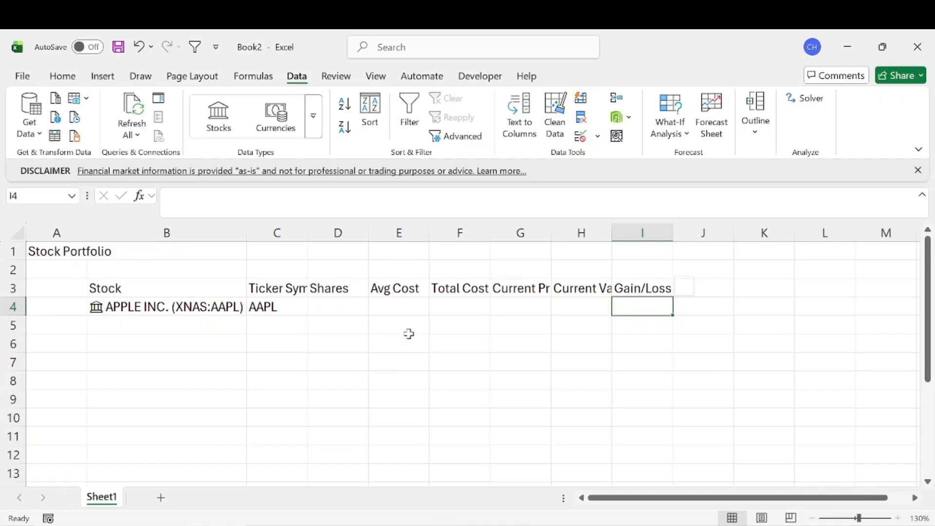
{"action": "left_click", "coordinate": [507, 306]}
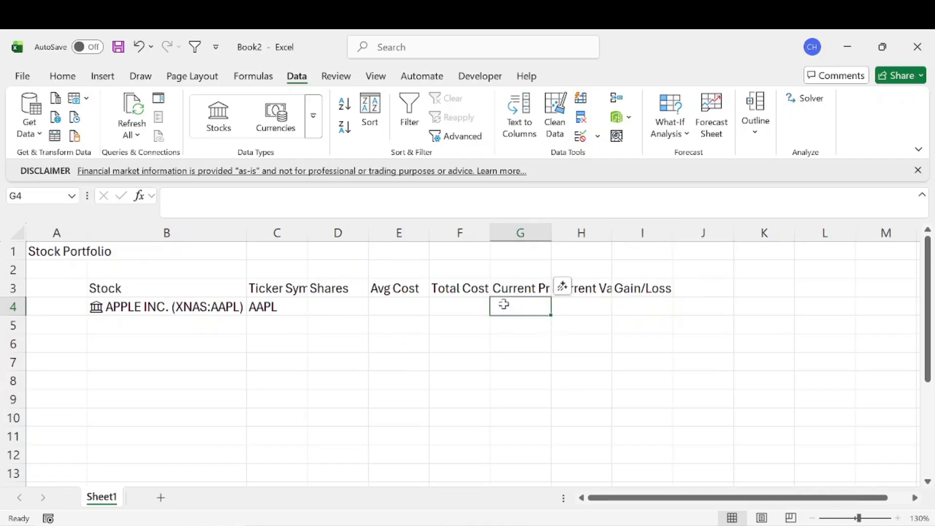
{"action": "left_click", "coordinate": [454, 306]}
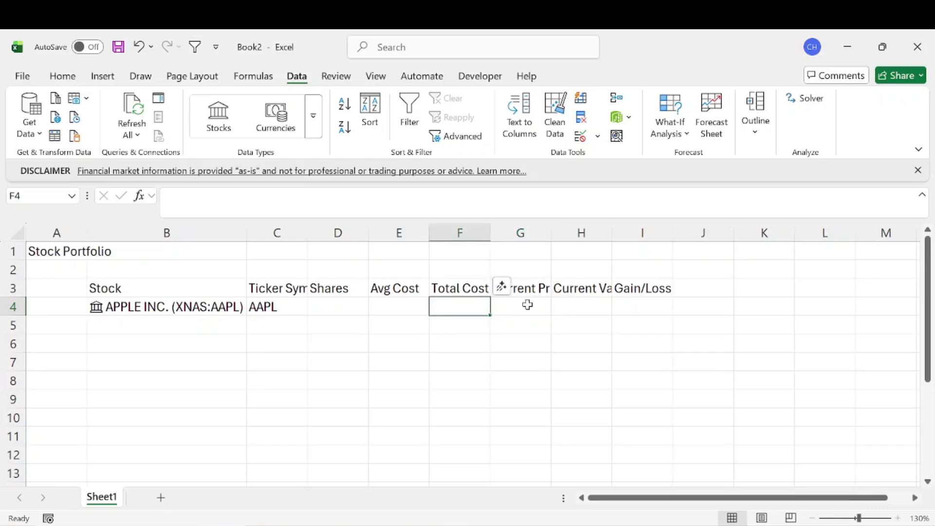
{"action": "left_click", "coordinate": [630, 307]}
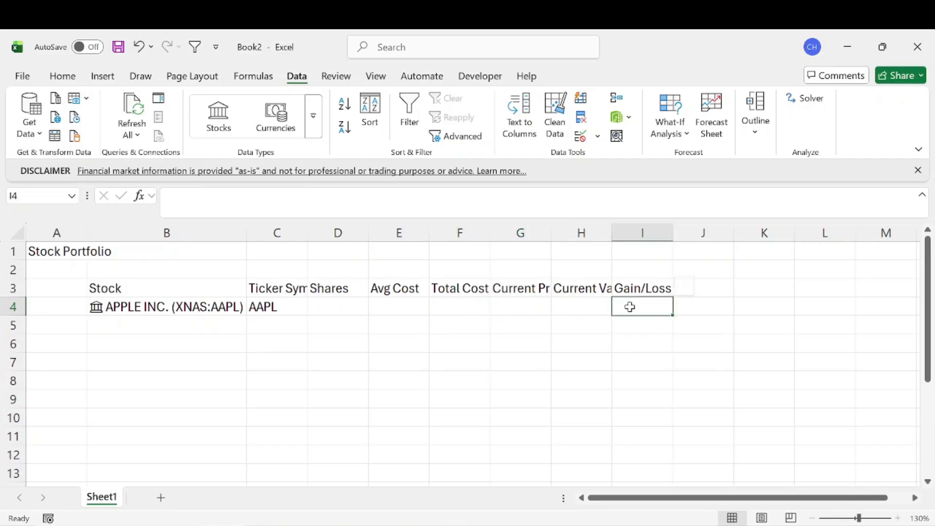
{"action": "left_click", "coordinate": [569, 306]}
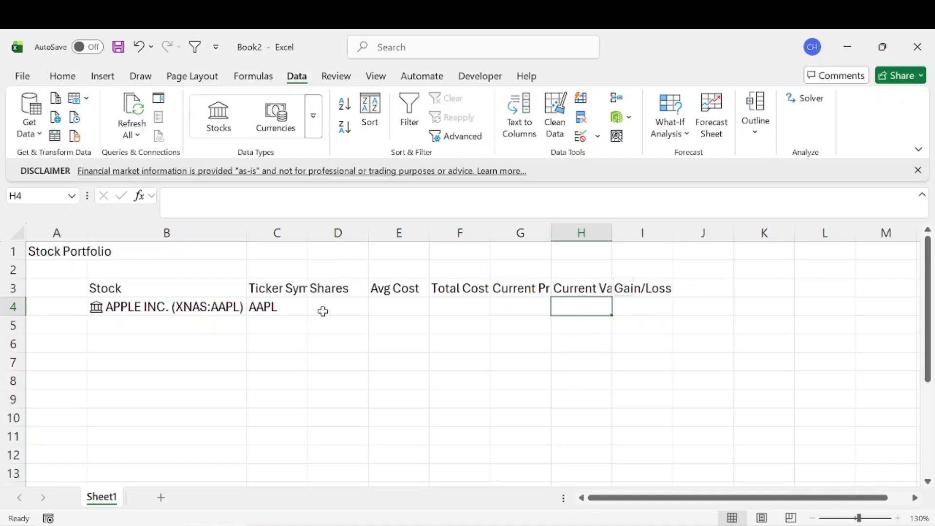
- Fill the Shares and Avg Cost input cells D4:E4 with the lightest orange theme color
{"action": "left_click_drag", "start_coordinate": [328, 306], "coordinate": [398, 306]}
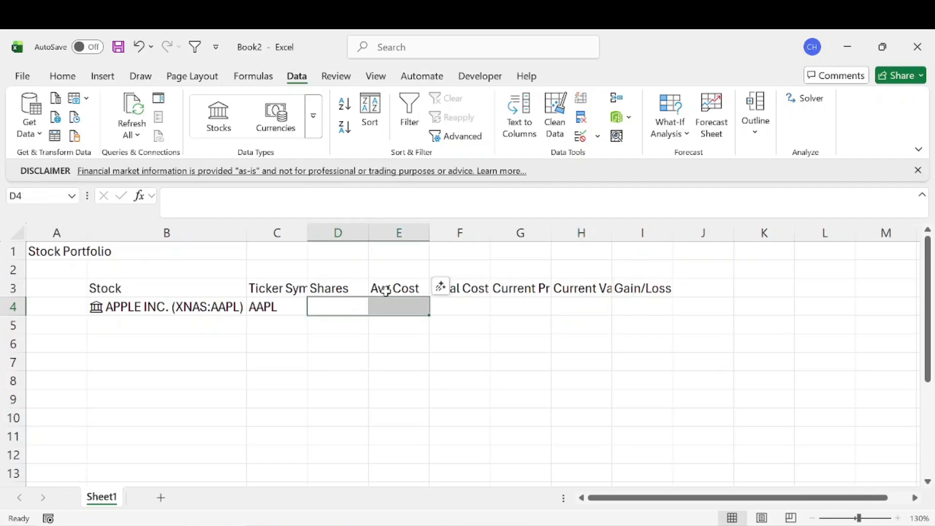
{"action": "left_click", "coordinate": [63, 77]}
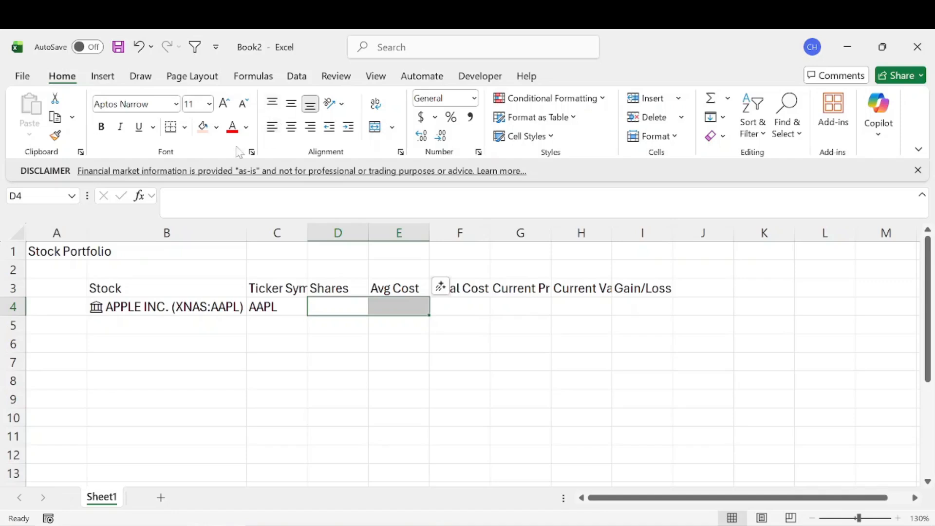
{"action": "left_click", "coordinate": [217, 127]}
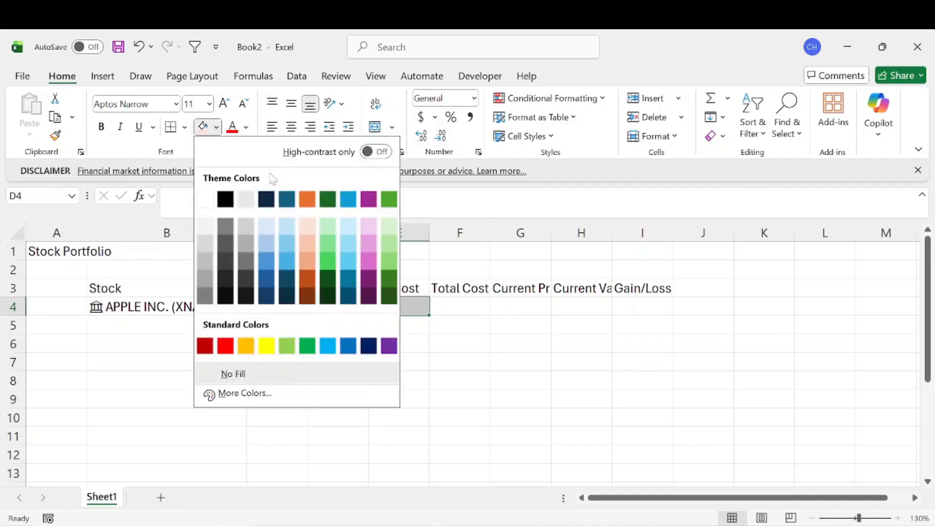
{"action": "left_click", "coordinate": [308, 225]}
{"action": "left_click", "coordinate": [392, 337]}
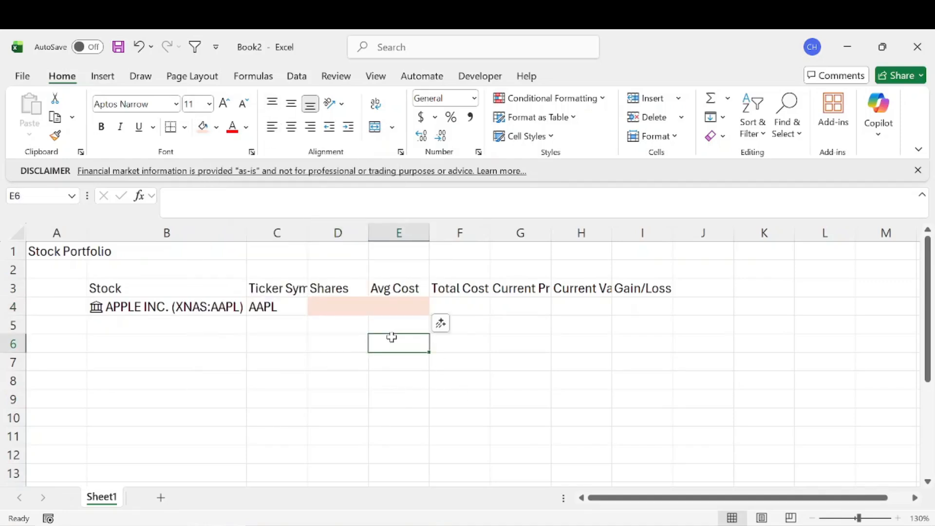
{"action": "left_click_drag", "start_coordinate": [345, 311], "coordinate": [440, 312]}
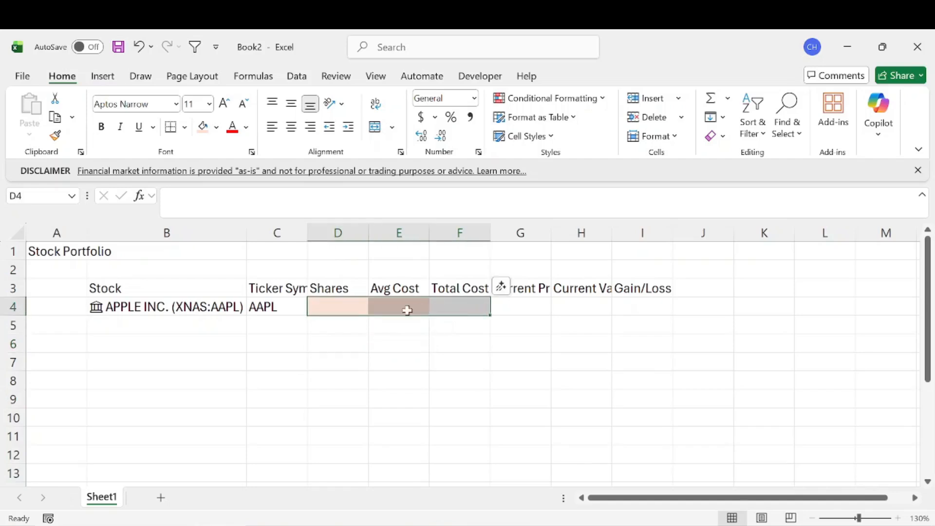
{"action": "left_click", "coordinate": [339, 360]}
- Narrow column A and widen the header columns to one equal width that fits the longer headers
{"action": "left_click_drag", "start_coordinate": [87, 231], "coordinate": [58, 232]}
{"action": "left_click_drag", "start_coordinate": [149, 288], "coordinate": [600, 288]}
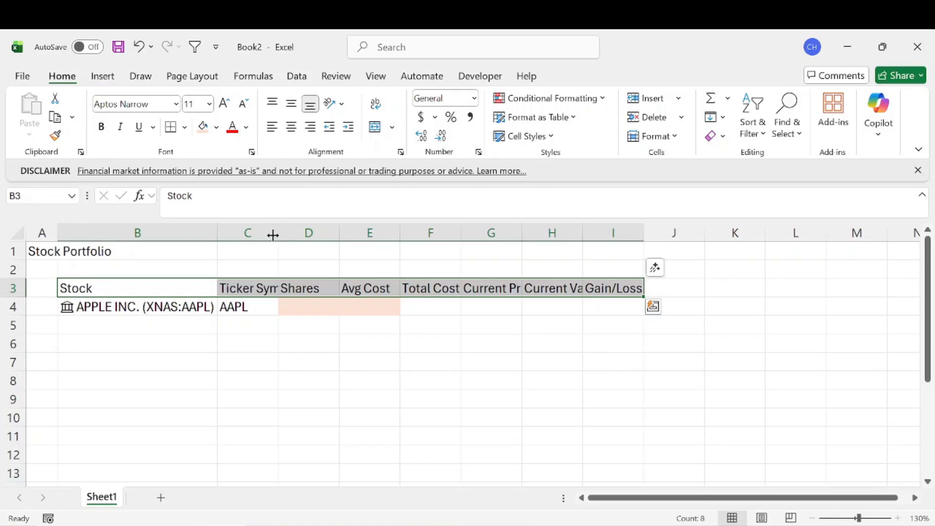
- Center the whole sheet's contents horizontally and vertically, and widen column B to fit the full Apple entry
{"action": "left_click", "coordinate": [18, 234]}
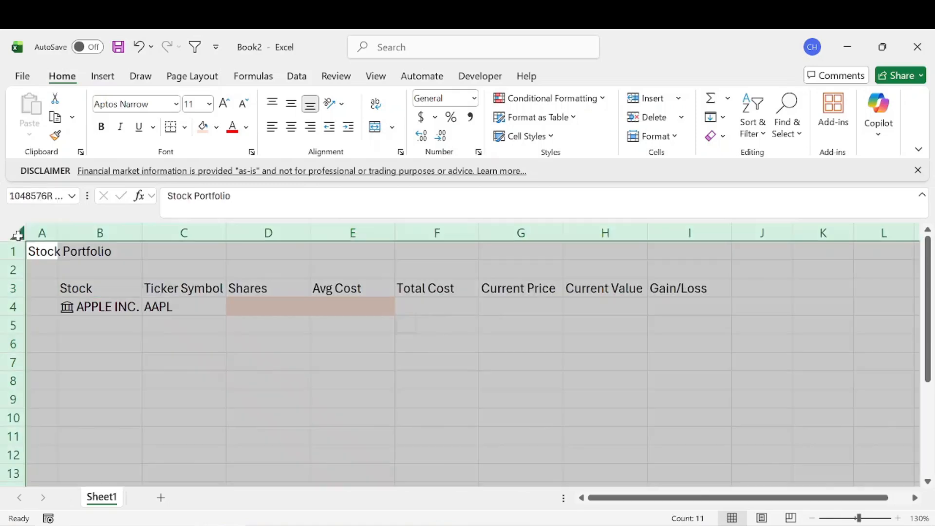
{"action": "left_click", "coordinate": [291, 128]}
{"action": "left_click", "coordinate": [292, 104]}
{"action": "left_click", "coordinate": [263, 405]}
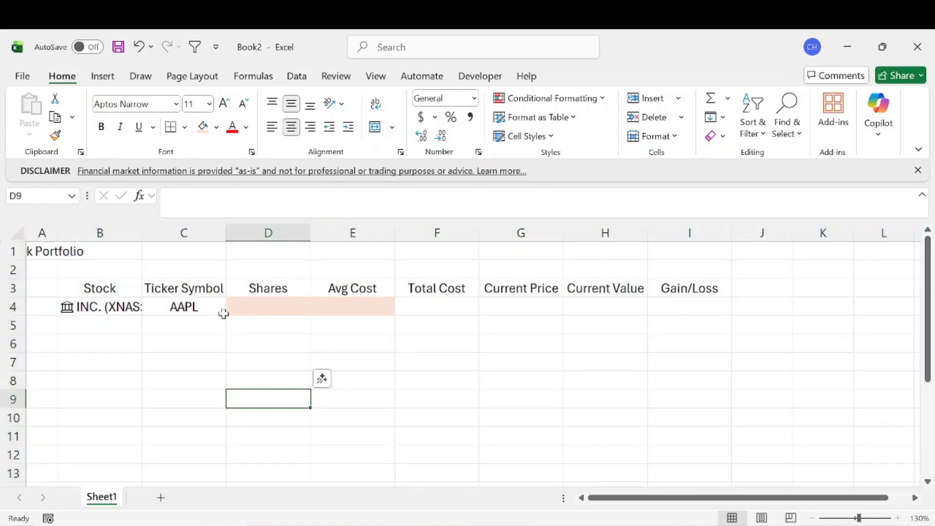
- Enter 3 shares in D4 and an average cost of 150 in E4 for Apple
{"action": "left_click", "coordinate": [330, 306]}
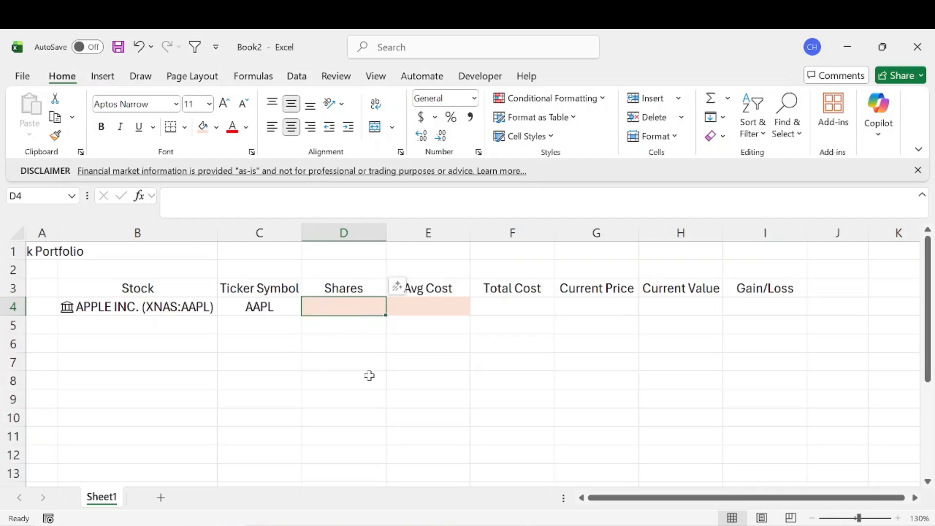
{"action": "type", "text": "3"}
{"action": "key", "text": "Tab"}
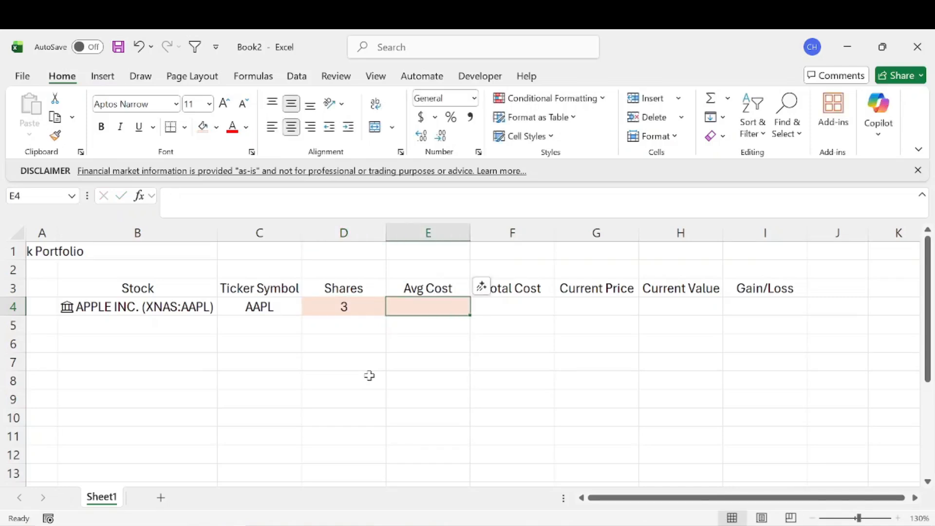
{"action": "type", "text": "150"}
{"action": "key", "text": "Return"}
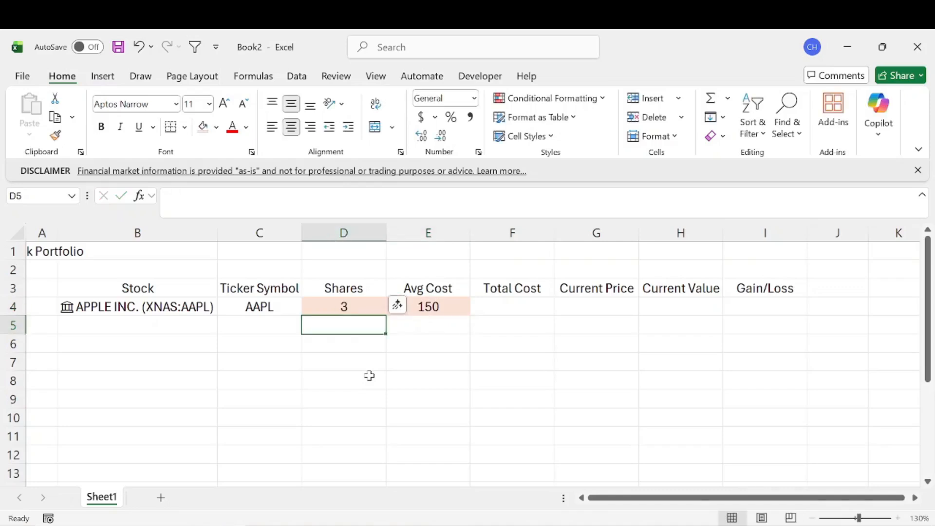
- Format the average cost in E4 as Currency
{"action": "left_click", "coordinate": [446, 303]}
{"action": "left_click", "coordinate": [474, 97]}
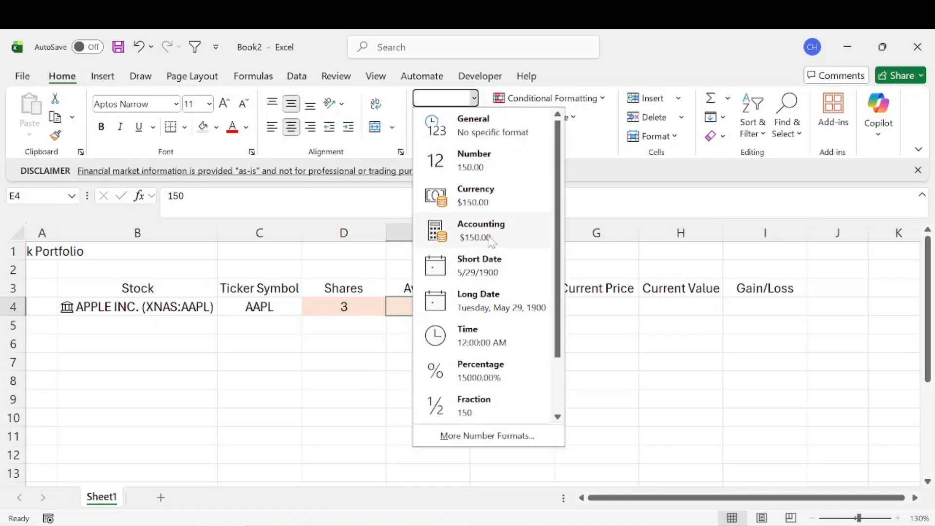
{"action": "left_click", "coordinate": [490, 207]}
- Calculate Apple's total cost in F4 with the formula =E4*D4
{"action": "key", "text": "Tab"}
{"action": "type", "text": "="}
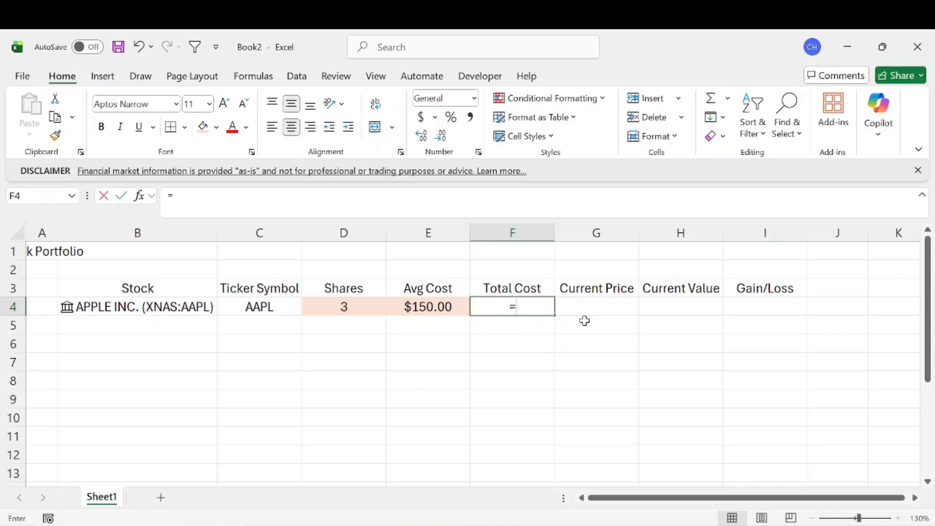
{"action": "key", "text": "Left"}
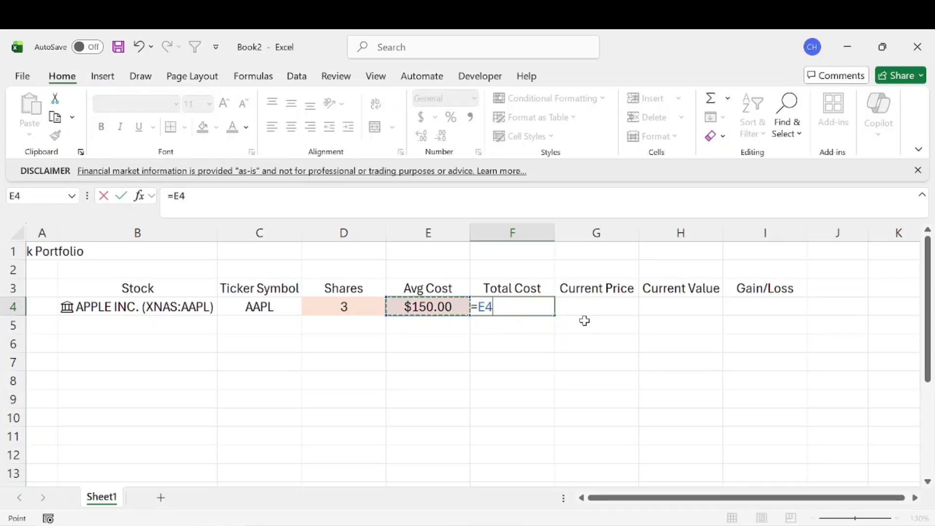
{"action": "type", "text": "*"}
{"action": "key", "text": "Left"}
{"action": "key", "text": "Left"}
{"action": "key", "text": "Return"}
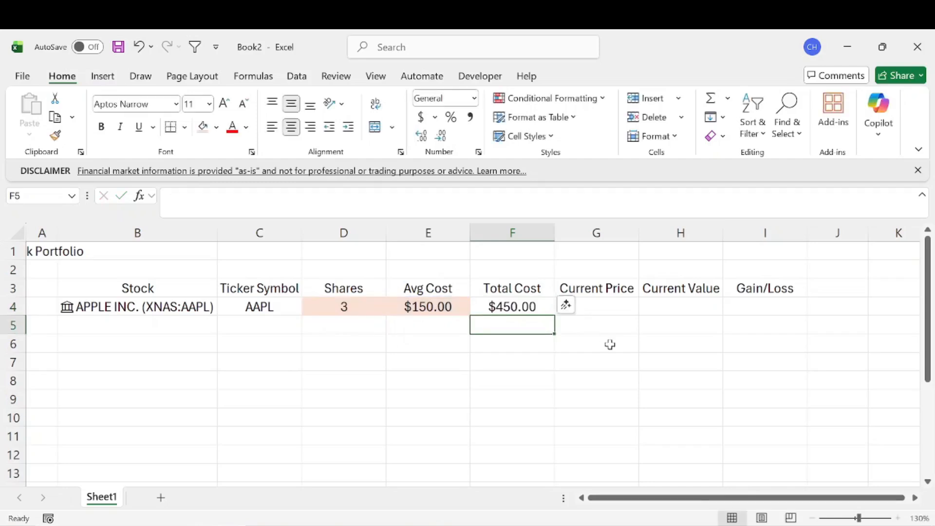
{"action": "left_click", "coordinate": [512, 306]}
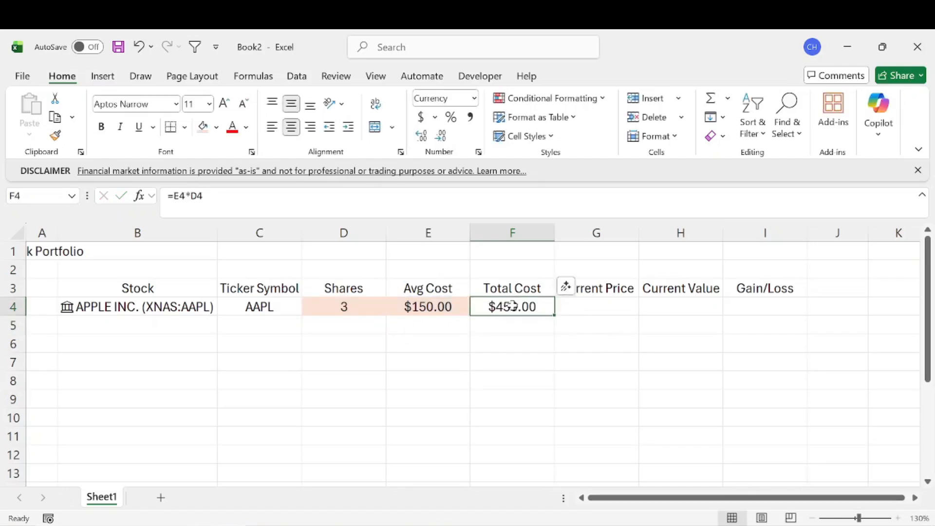
{"action": "left_click", "coordinate": [273, 305]}
{"action": "left_click", "coordinate": [363, 304]}
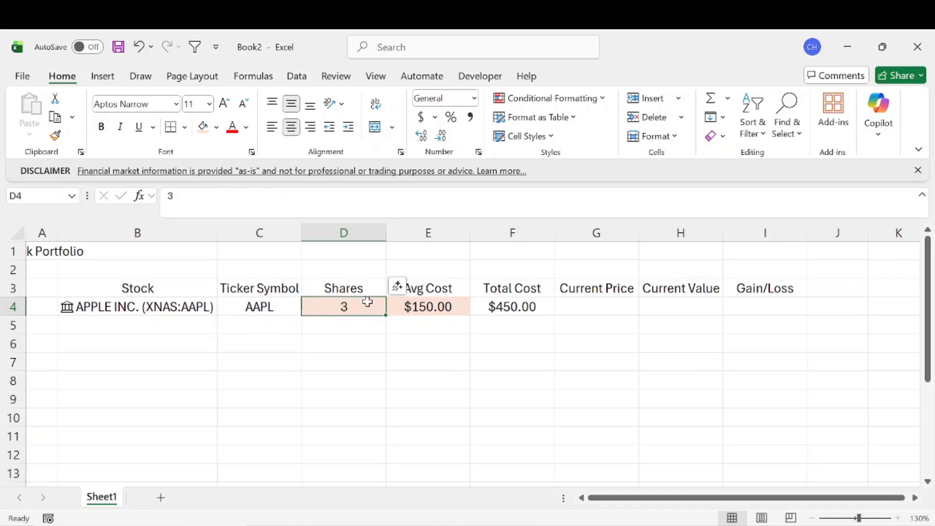
- Pull Apple's current price into G4 with the formula =B4.Price
{"action": "left_click", "coordinate": [572, 306]}
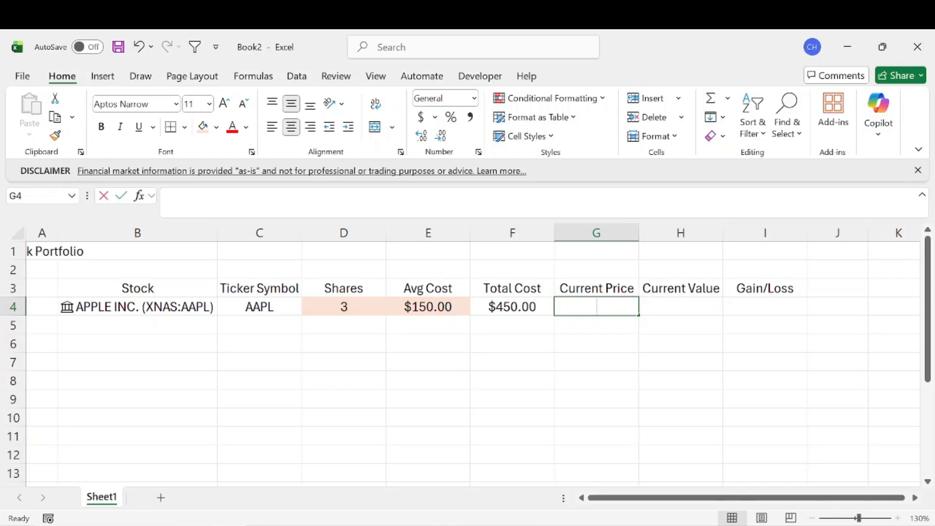
{"action": "type", "text": "="}
{"action": "left_click", "coordinate": [184, 307]}
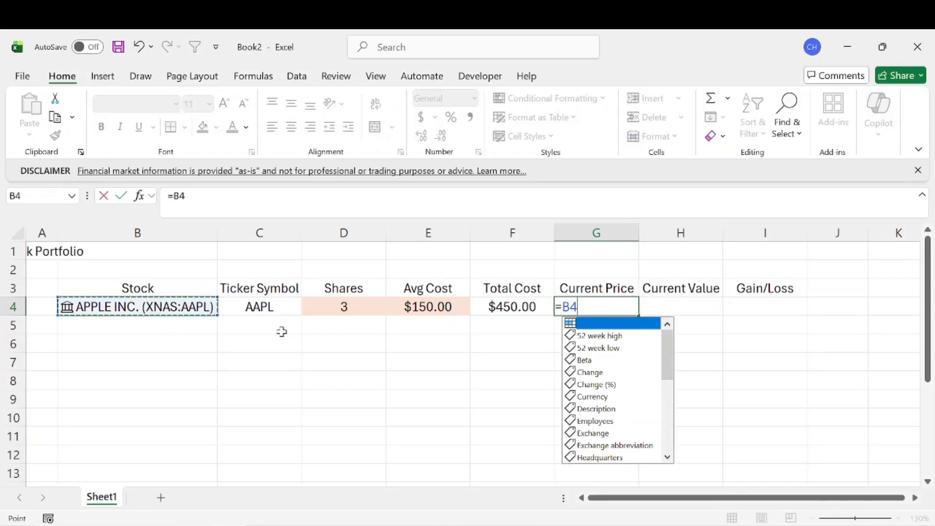
{"action": "type", "text": "."}
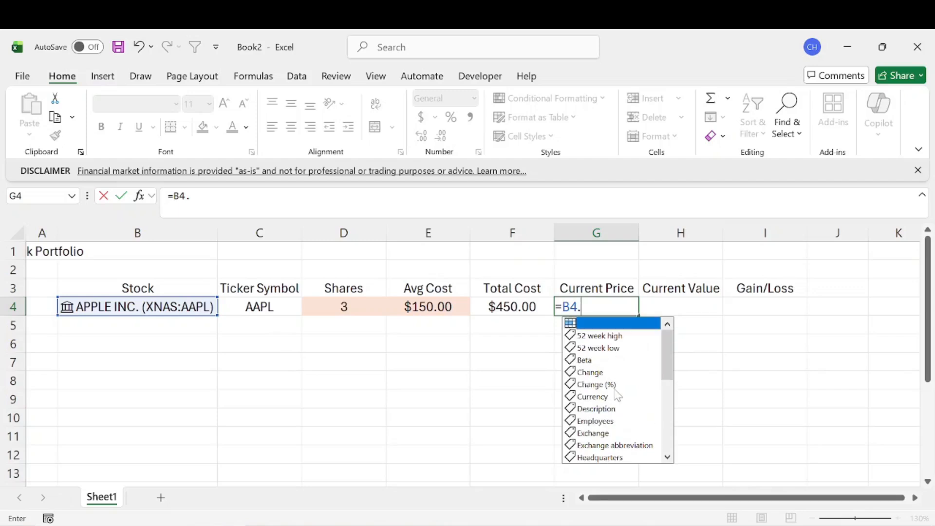
{"action": "scroll", "coordinate": [617, 395], "scroll_direction": "down", "scroll_amount": 6}
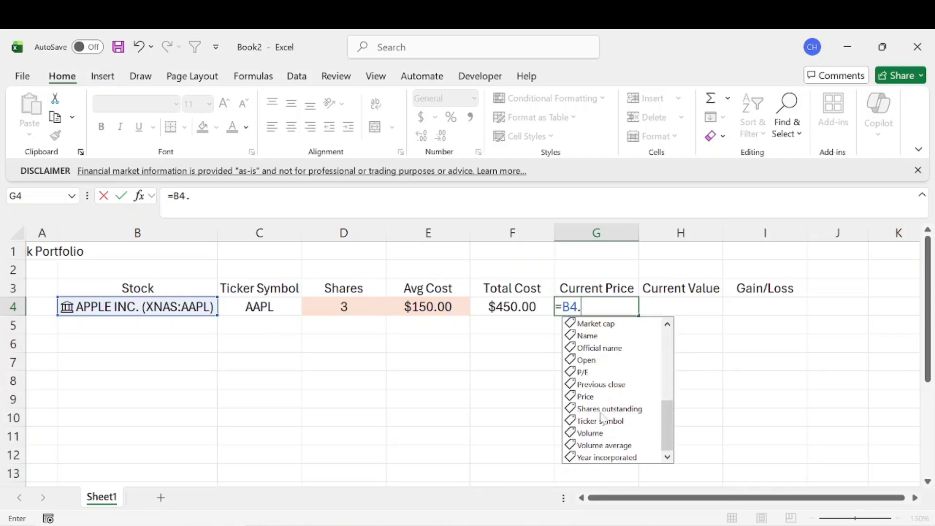
{"action": "left_click", "coordinate": [629, 397]}
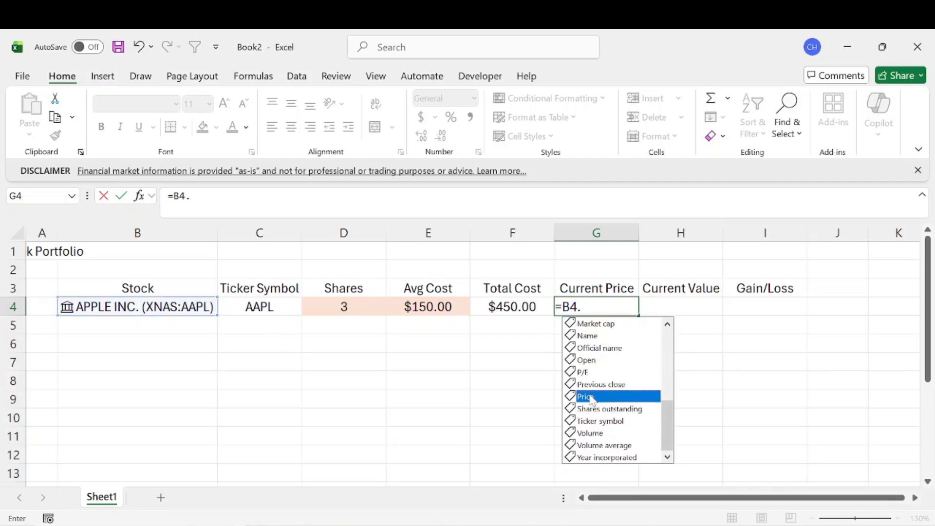
{"action": "double_click", "coordinate": [628, 396]}
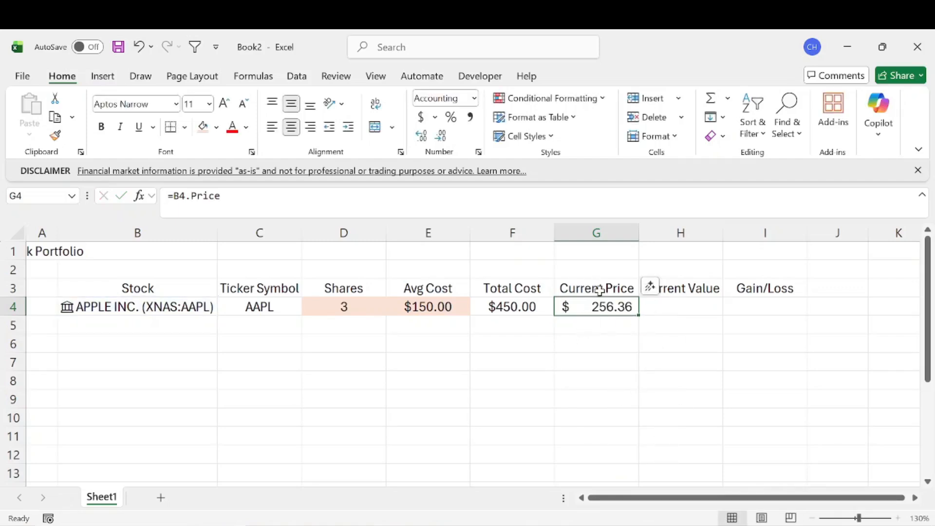
- Calculate Apple's current value in H4 with the formula =G4*D4
{"action": "key", "text": "Right"}
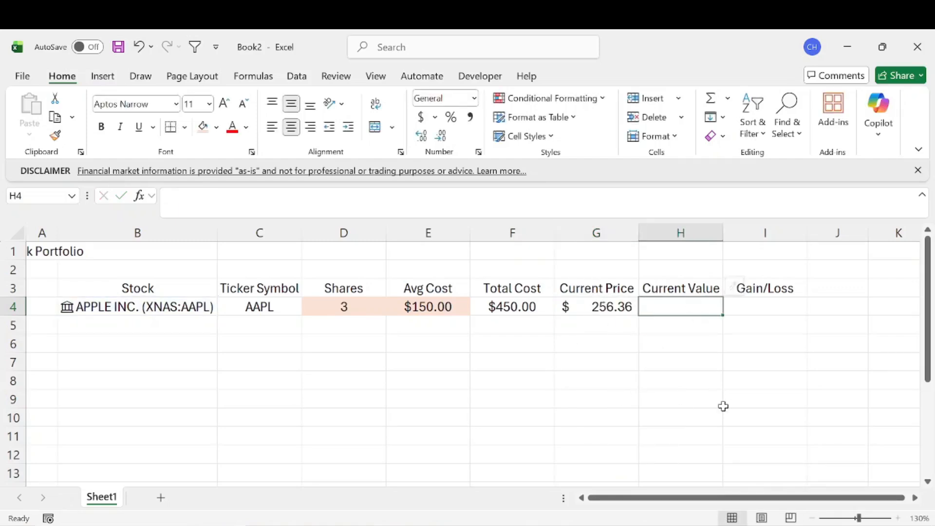
{"action": "type", "text": "="}
{"action": "key", "text": "Left"}
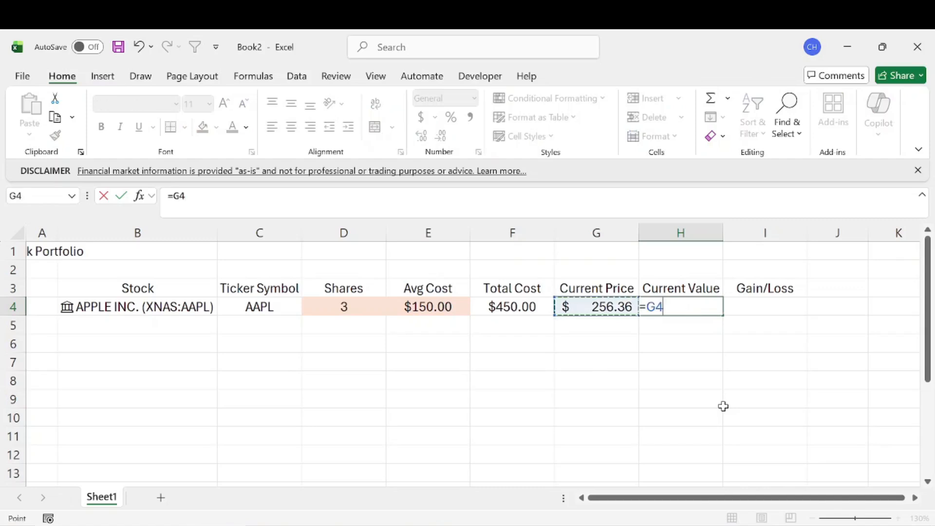
{"action": "type", "text": "*"}
{"action": "left_click", "coordinate": [361, 306]}
{"action": "key", "text": "Tab"}
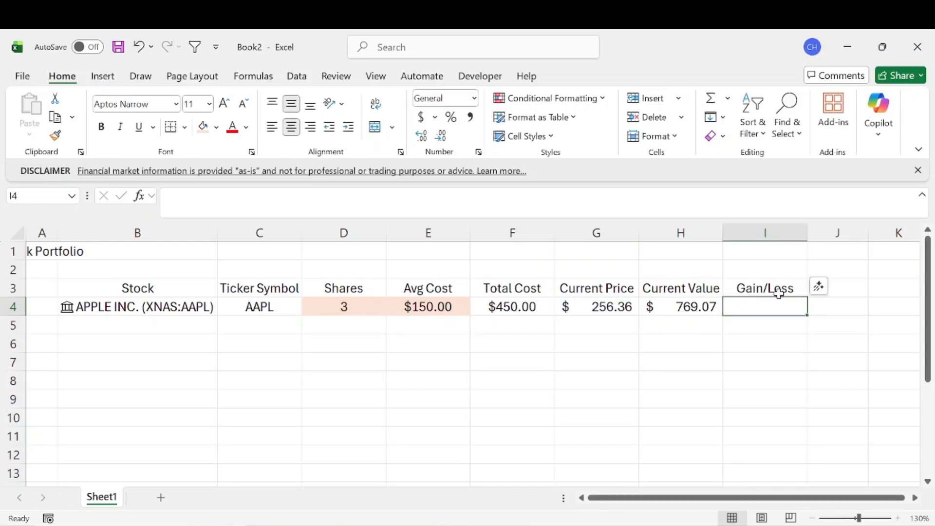
- Calculate Apple's gain/loss in I4 with the formula =H4-F4
{"action": "type", "text": "="}
{"action": "key", "text": "Left"}
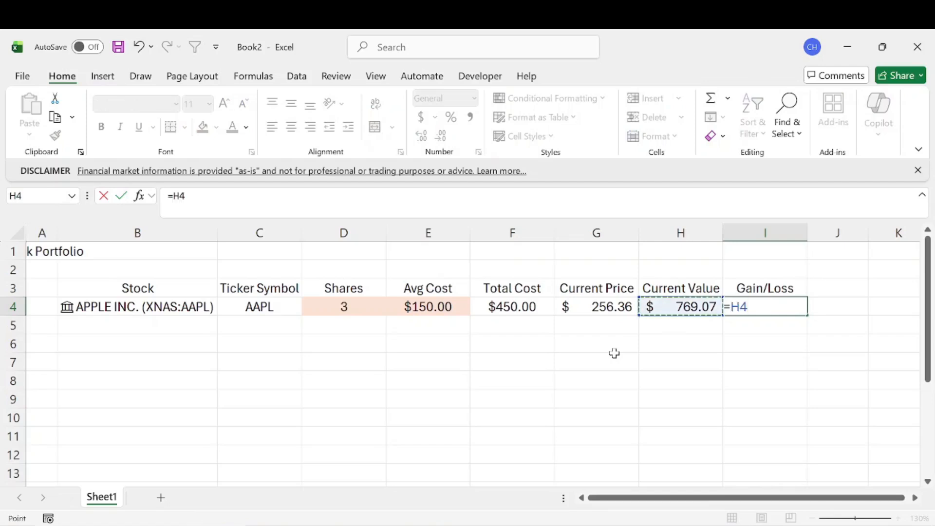
{"action": "type", "text": "-"}
{"action": "left_click", "coordinate": [540, 305]}
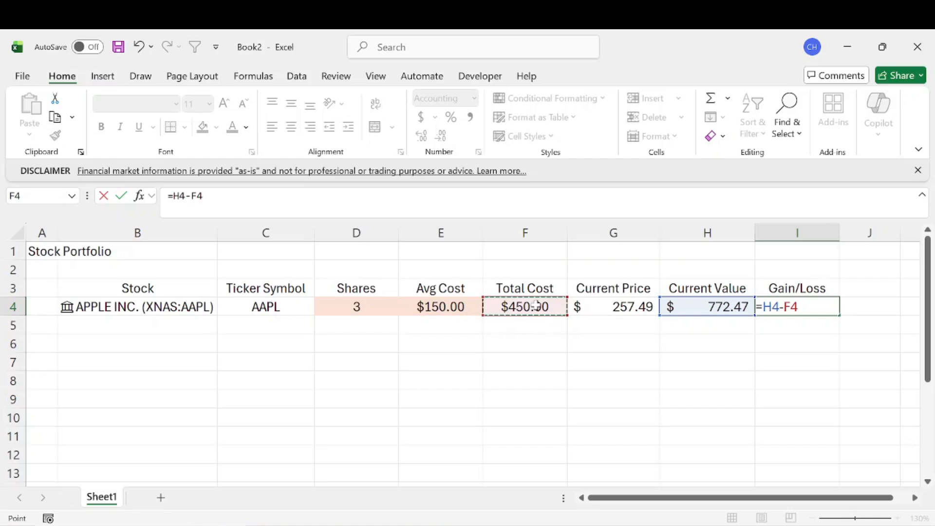
{"action": "key", "text": "Return"}
- Convert the range B3:I4 into a table that has headers
{"action": "left_click", "coordinate": [249, 360]}
{"action": "left_click_drag", "start_coordinate": [183, 291], "coordinate": [765, 308]}
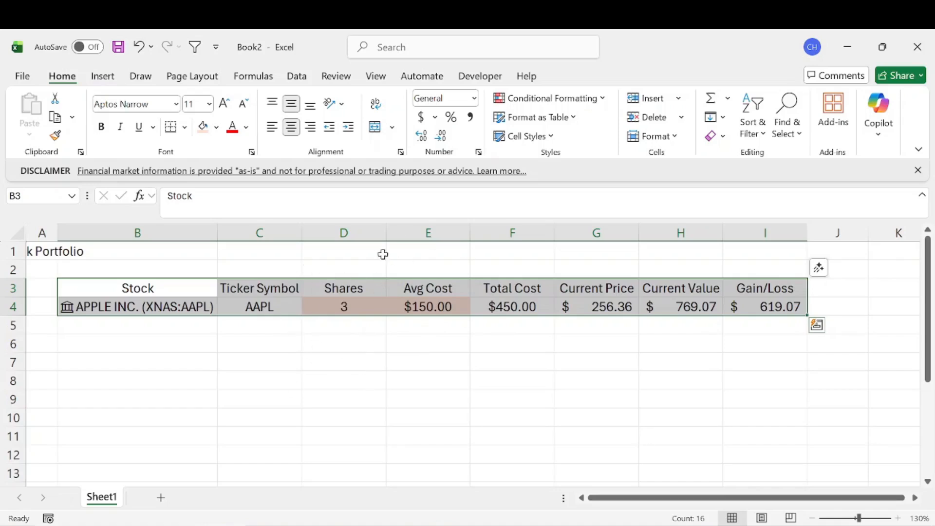
{"action": "left_click_drag", "start_coordinate": [173, 288], "coordinate": [773, 305]}
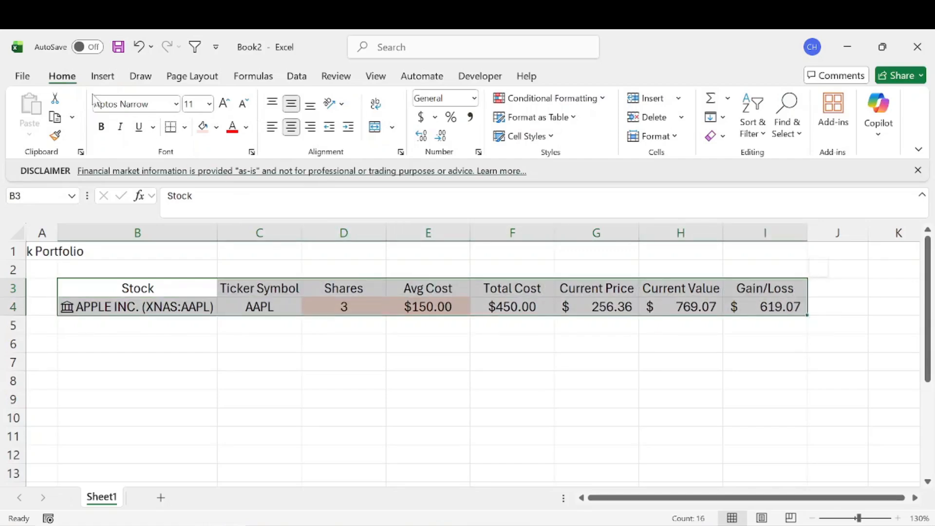
{"action": "left_click", "coordinate": [103, 78]}
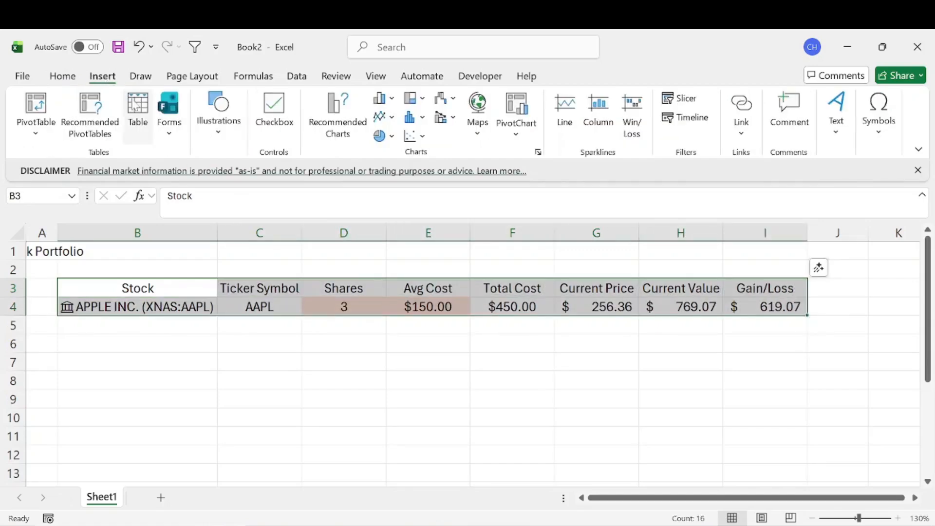
{"action": "left_click", "coordinate": [138, 111]}
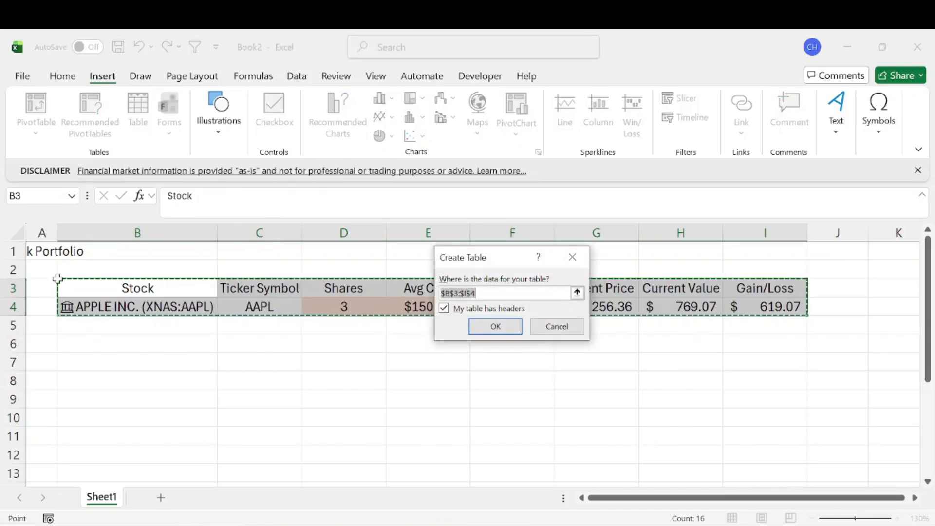
{"action": "left_click", "coordinate": [494, 324]}
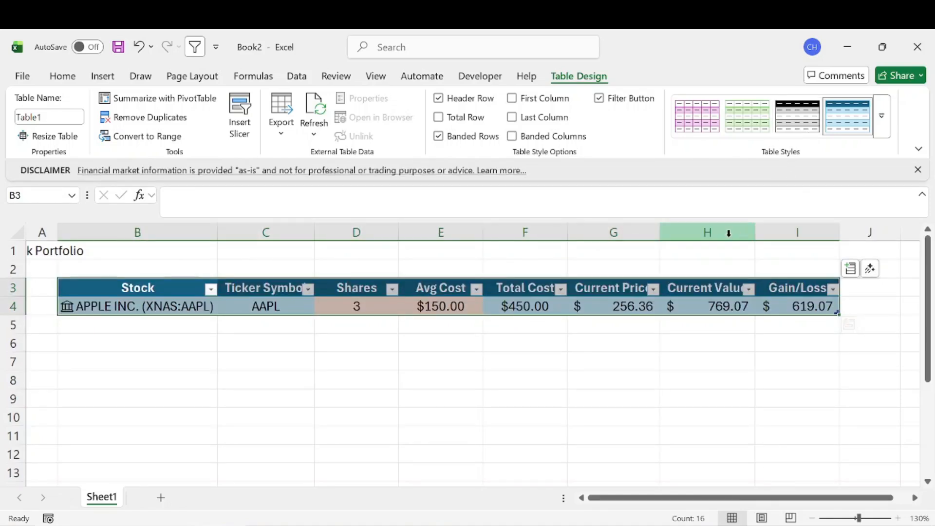
- Set the portfolio table's style to None, removing the coloured table formatting
{"action": "left_click", "coordinate": [882, 116]}
{"action": "left_click", "coordinate": [600, 140]}
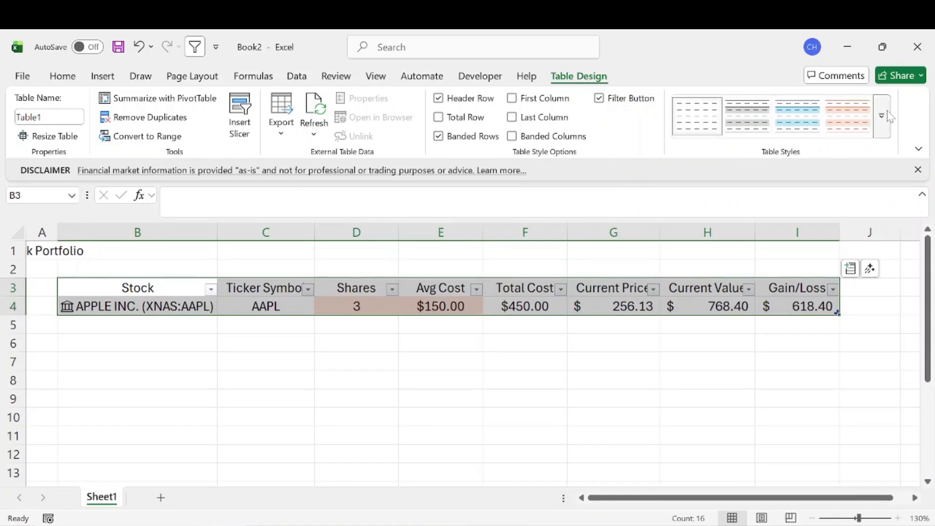
{"action": "left_click", "coordinate": [886, 115]}
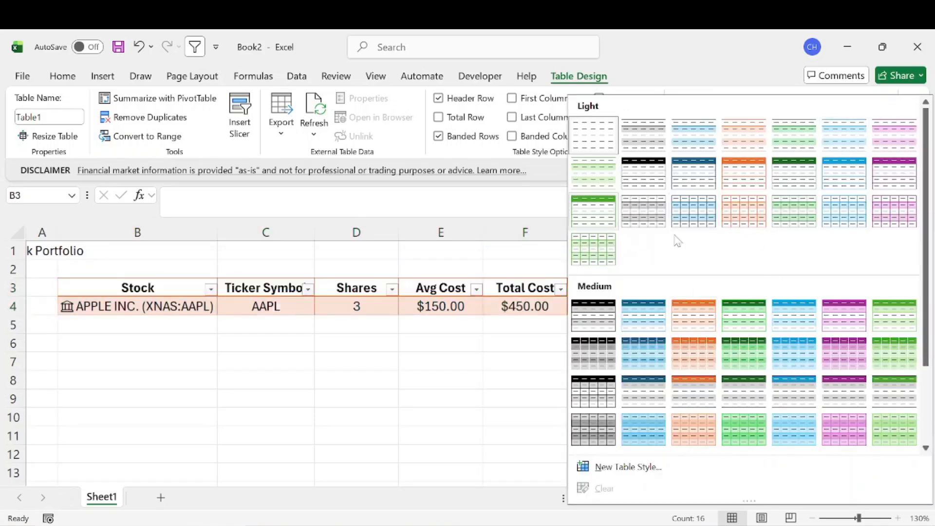
{"action": "key", "text": "Escape"}
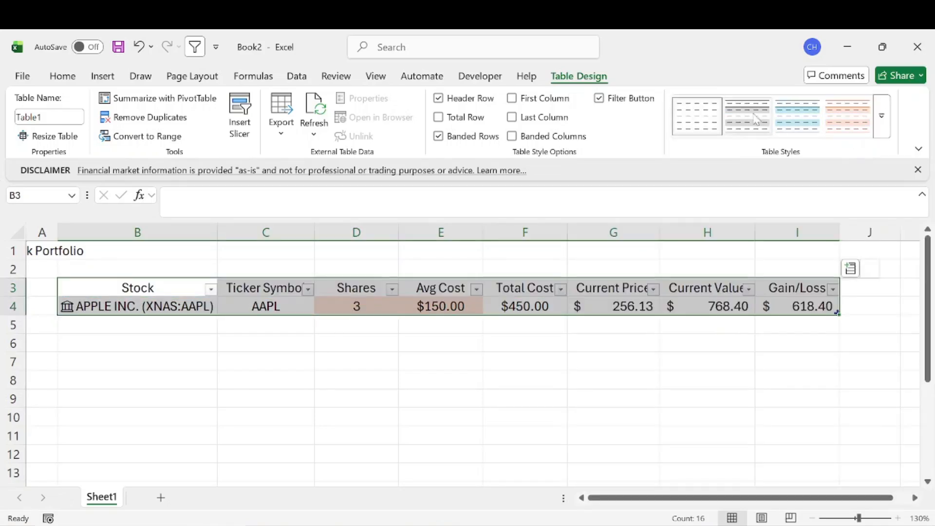
{"action": "left_click", "coordinate": [273, 253]}
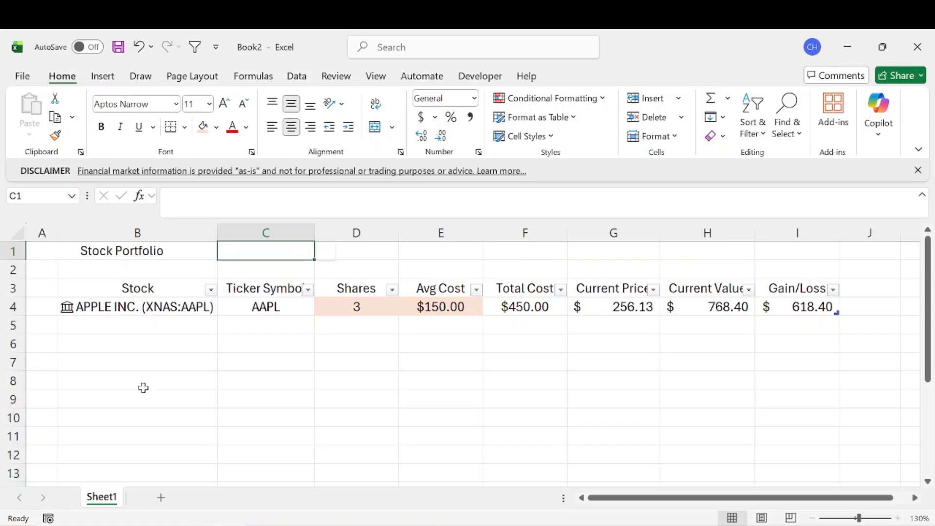
- Open the data type change options for the stock in B4 and select APPLE INC. on the Nasdaq Stock Market
{"action": "left_click", "coordinate": [171, 310]}
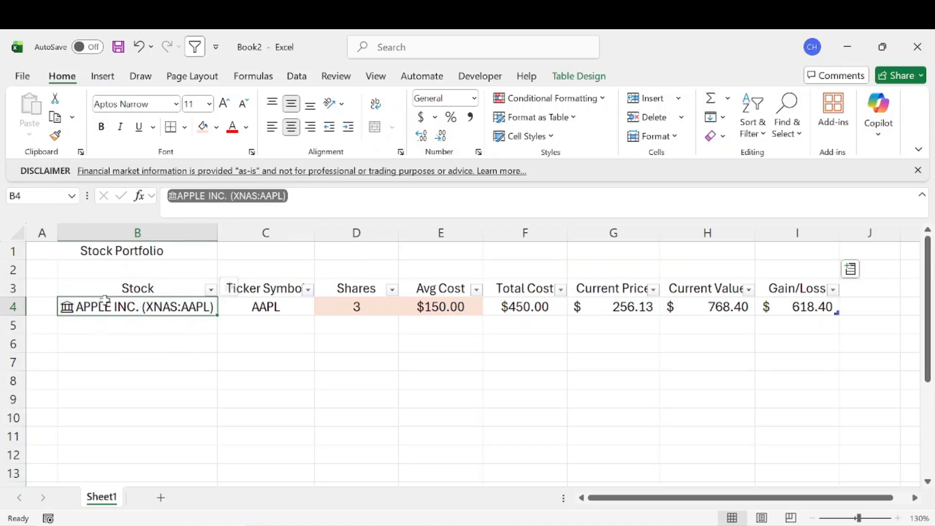
{"action": "right_click", "coordinate": [140, 307]}
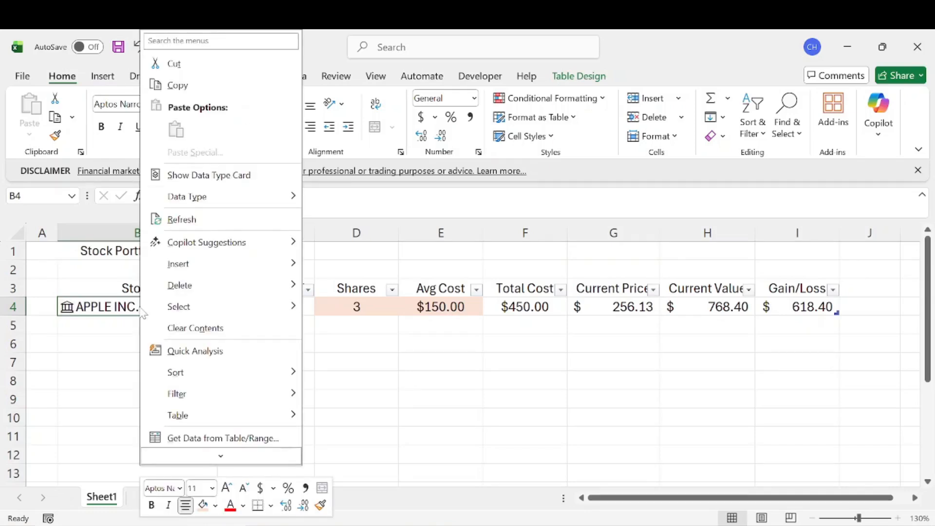
{"action": "mouse_move", "coordinate": [261, 198]}
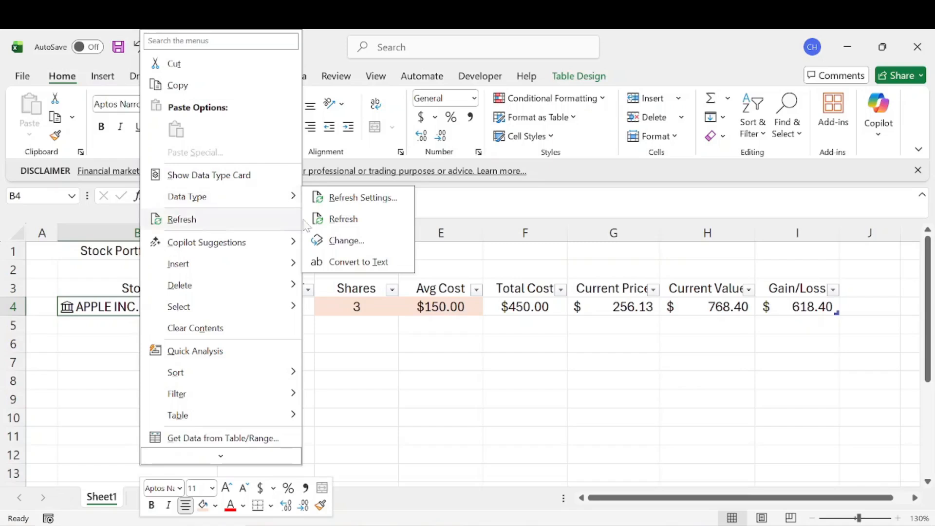
{"action": "left_click", "coordinate": [346, 241]}
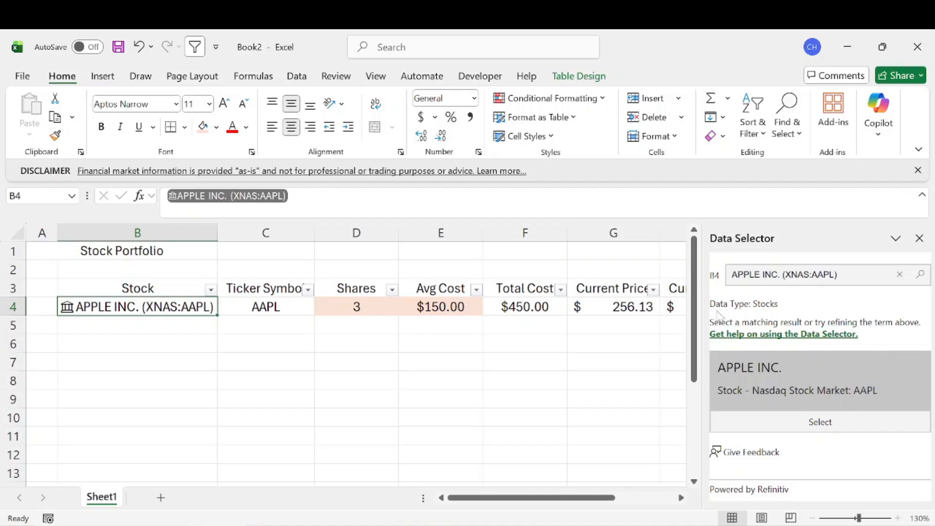
{"action": "left_click", "coordinate": [820, 422]}
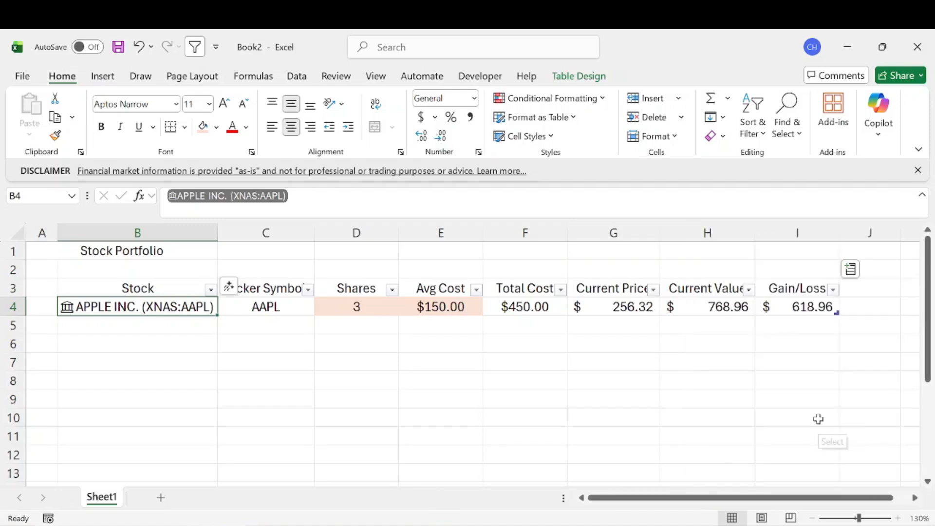
- Refresh all linked data in the workbook to update the stock prices
{"action": "left_click", "coordinate": [210, 330]}
{"action": "left_click", "coordinate": [180, 306]}
{"action": "left_click", "coordinate": [619, 309]}
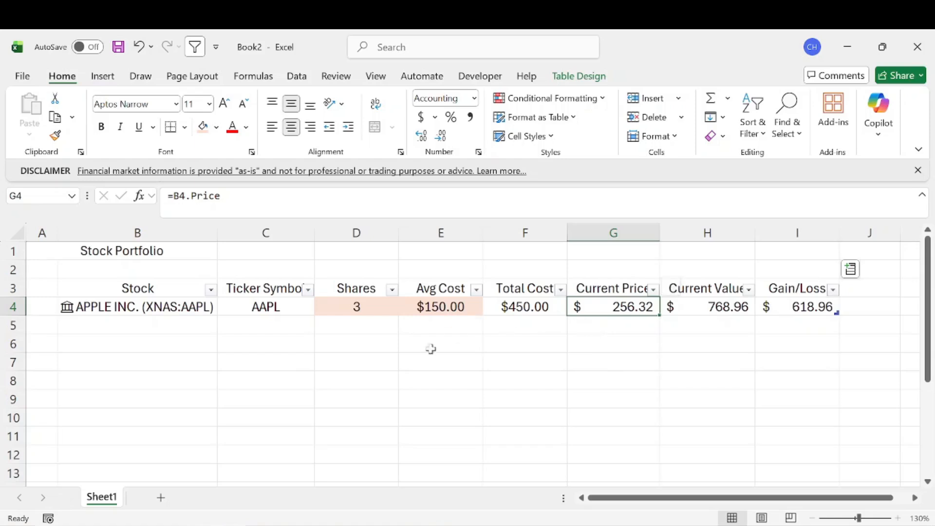
{"action": "left_click", "coordinate": [168, 306]}
{"action": "left_click", "coordinate": [268, 307]}
{"action": "left_click", "coordinate": [148, 310]}
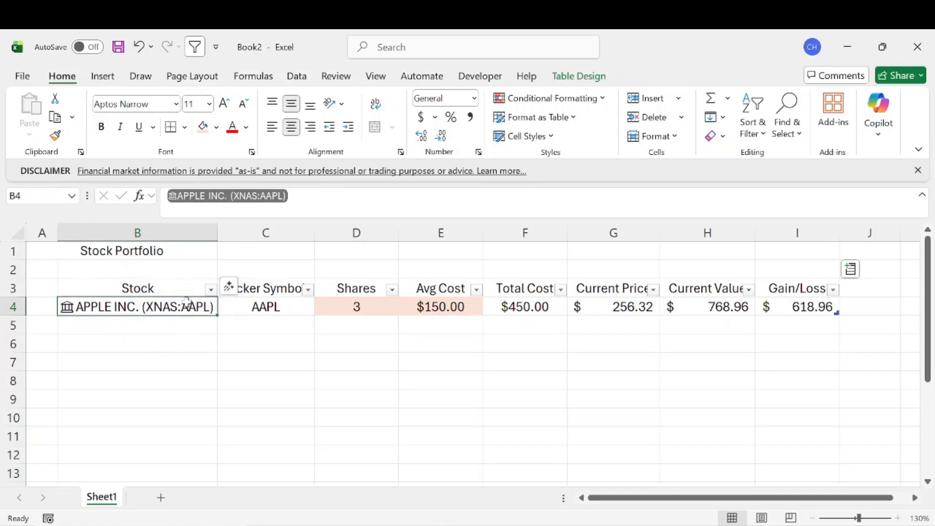
{"action": "left_click", "coordinate": [298, 77]}
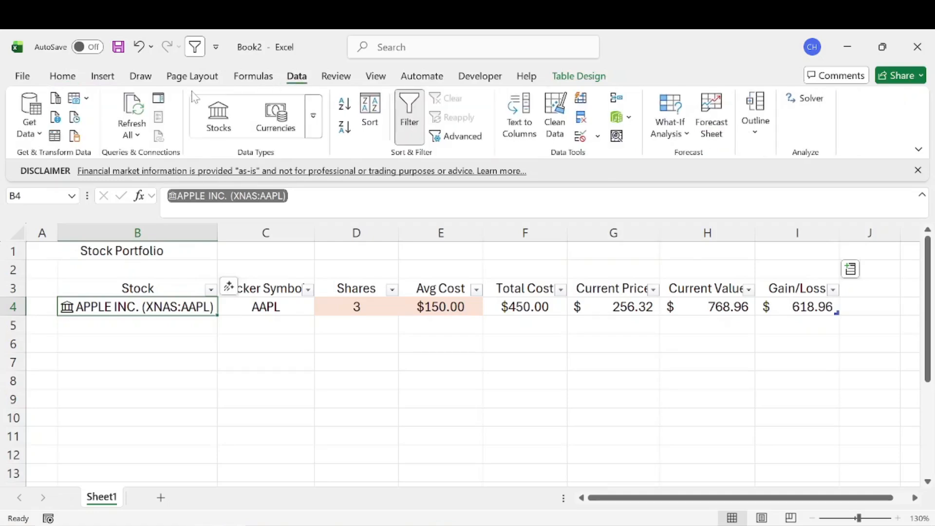
{"action": "left_click", "coordinate": [131, 111]}
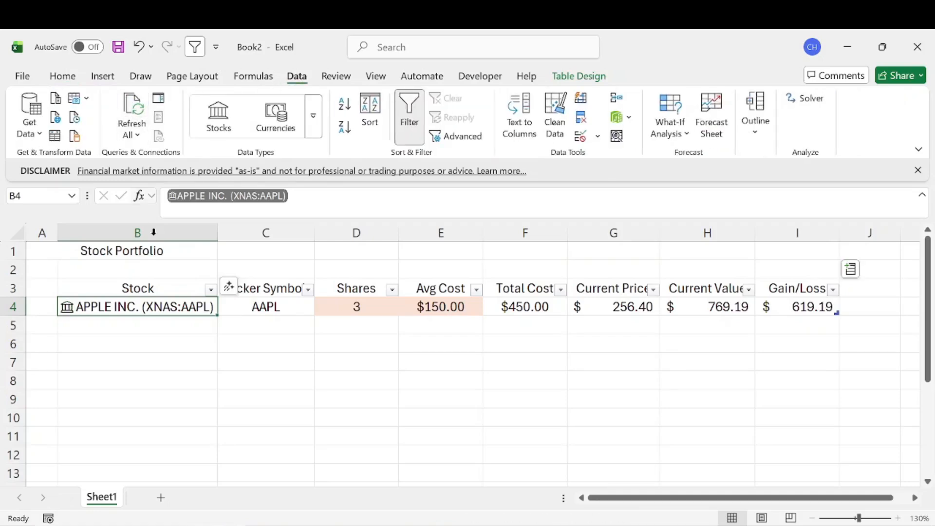
- Refresh only Apple's linked stock data in B4
{"action": "right_click", "coordinate": [171, 305]}
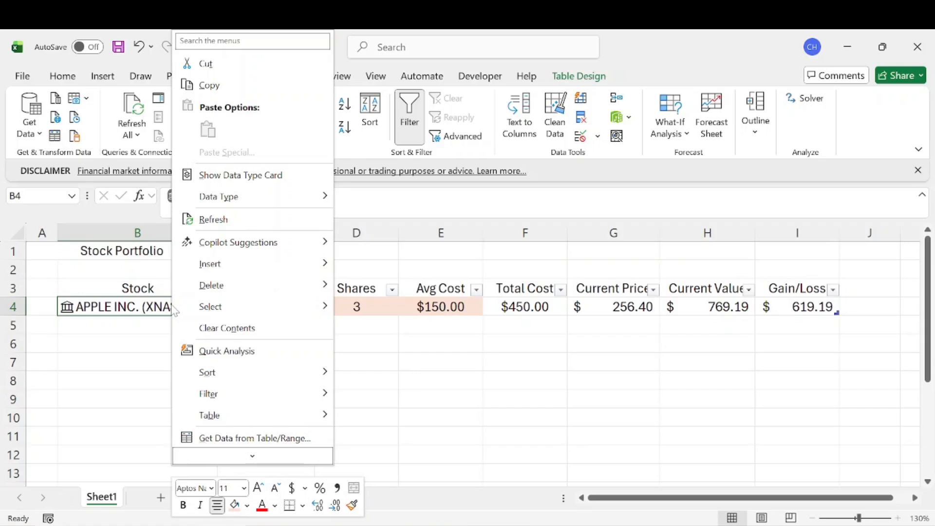
{"action": "left_click", "coordinate": [215, 220]}
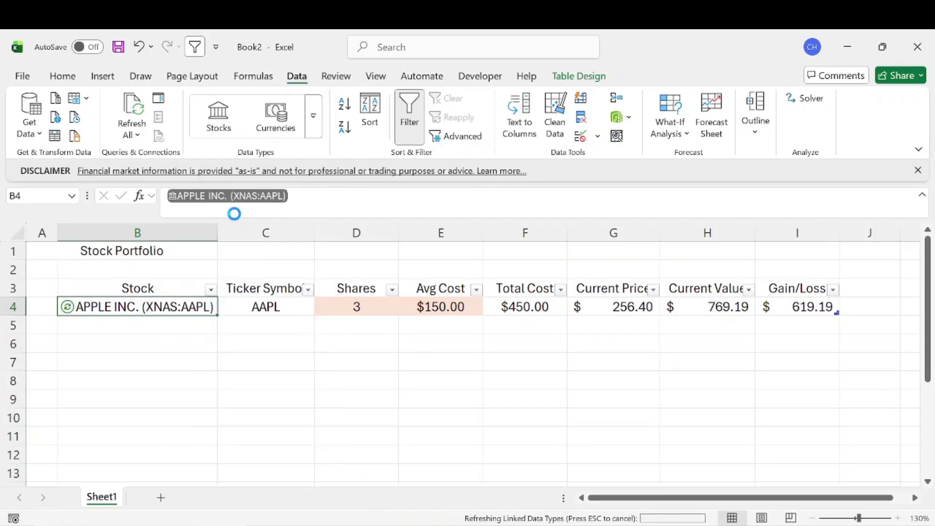
{"action": "left_click", "coordinate": [313, 310]}
{"action": "left_click", "coordinate": [389, 309]}
{"action": "left_click", "coordinate": [257, 305]}
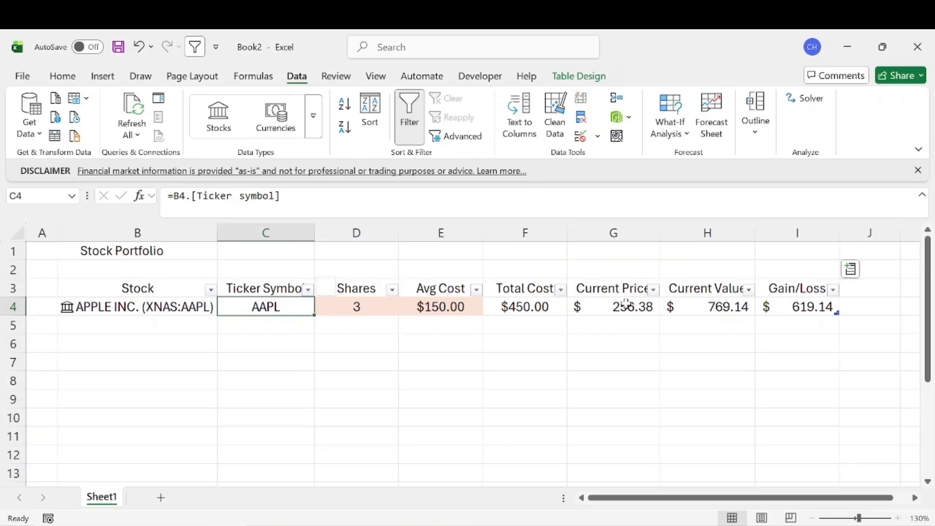
- Insert a new table row below the Apple row
{"action": "left_click_drag", "start_coordinate": [176, 306], "coordinate": [806, 309]}
{"action": "left_click", "coordinate": [190, 309]}
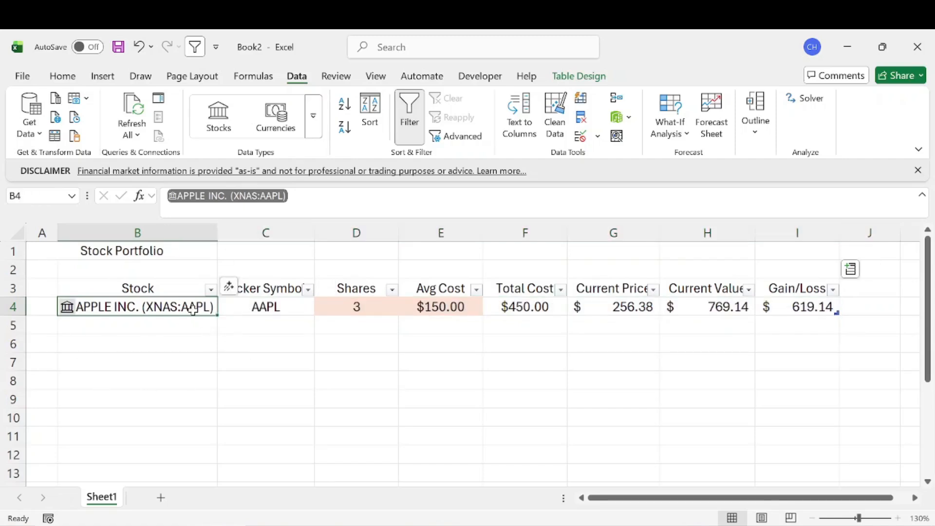
{"action": "right_click", "coordinate": [175, 307]}
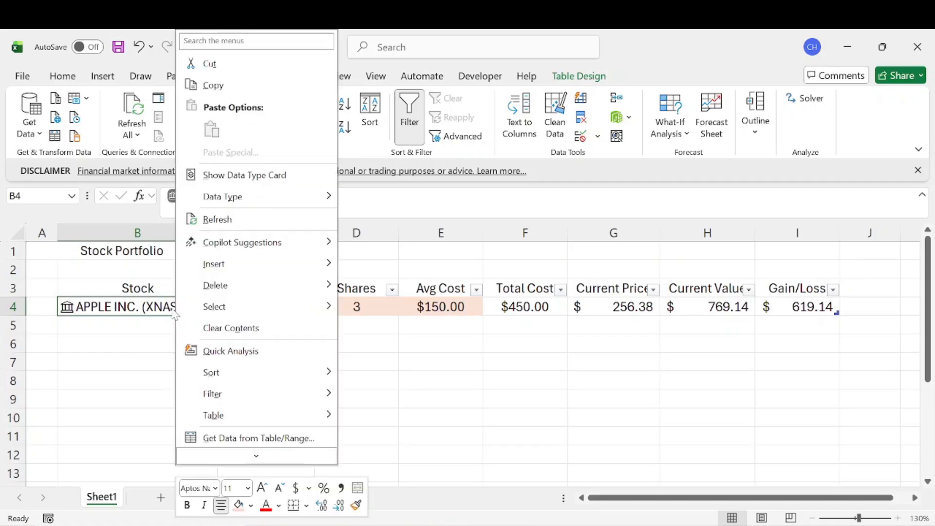
{"action": "mouse_move", "coordinate": [302, 264]}
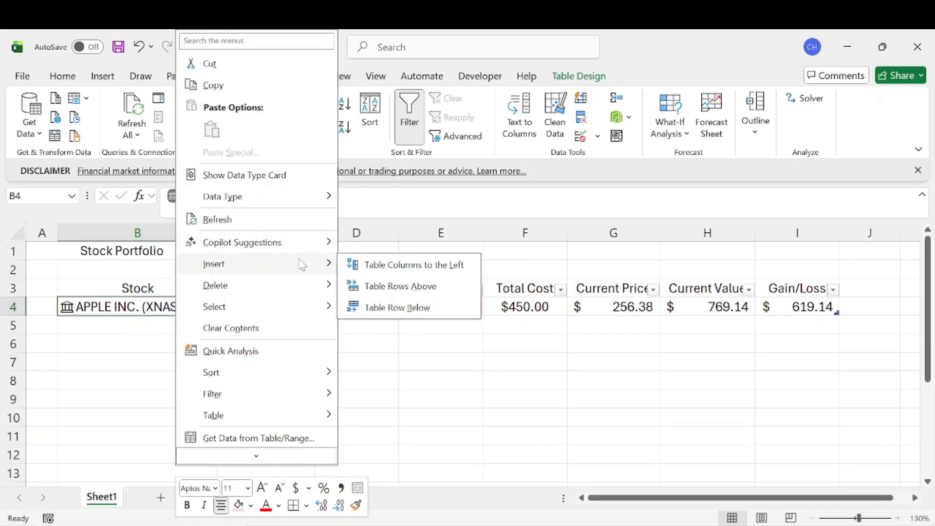
{"action": "left_click", "coordinate": [410, 308]}
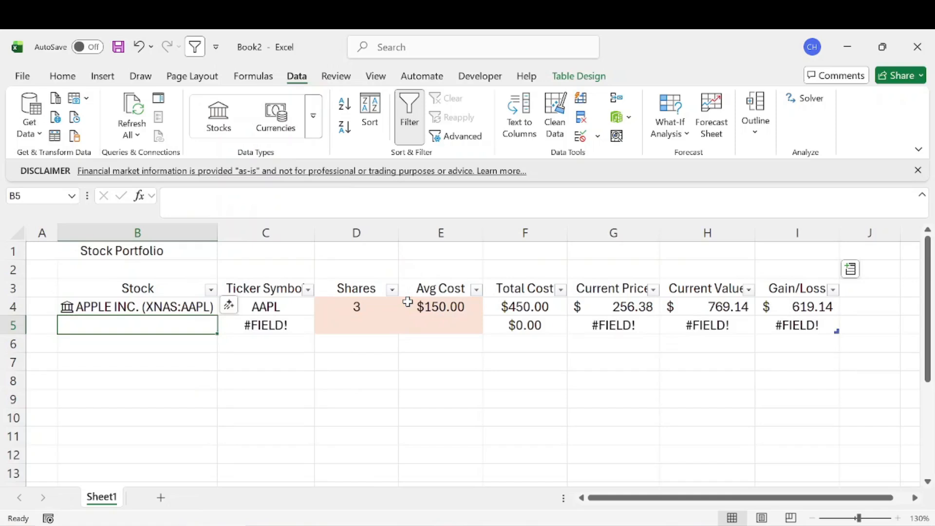
- Add two more blank rows to the table so that it extends to row 7
{"action": "left_click_drag", "start_coordinate": [168, 328], "coordinate": [796, 323]}
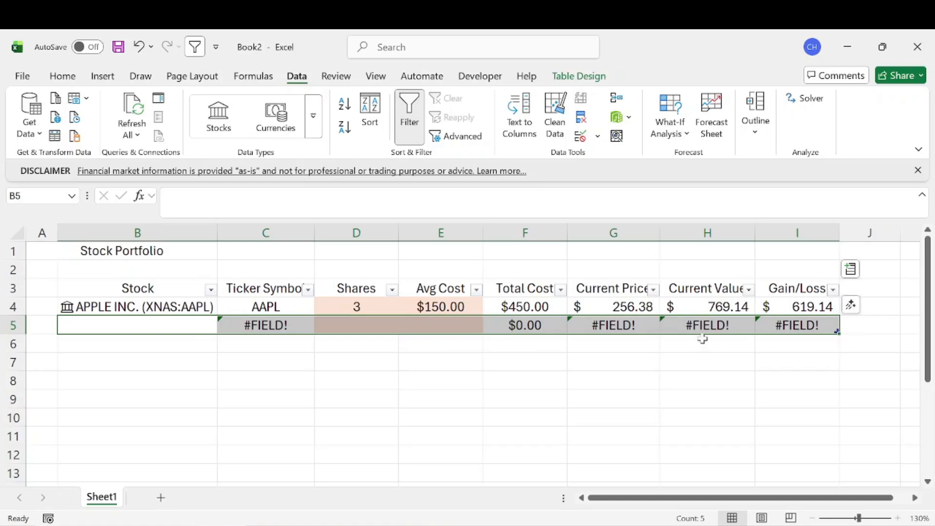
{"action": "left_click", "coordinate": [122, 328]}
{"action": "left_click", "coordinate": [175, 311]}
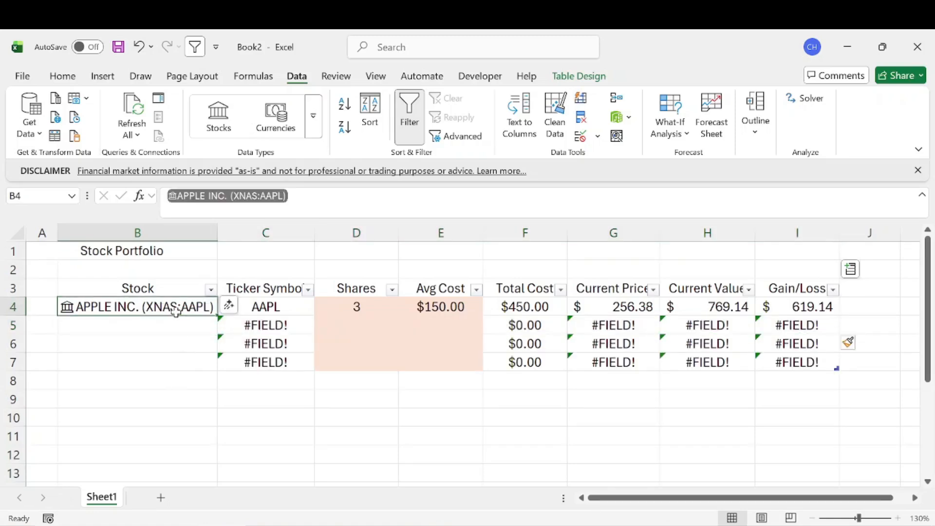
{"action": "left_click_drag", "start_coordinate": [177, 323], "coordinate": [461, 369]}
- Enter the ticker TSLA as the stock in B5
{"action": "left_click", "coordinate": [169, 324]}
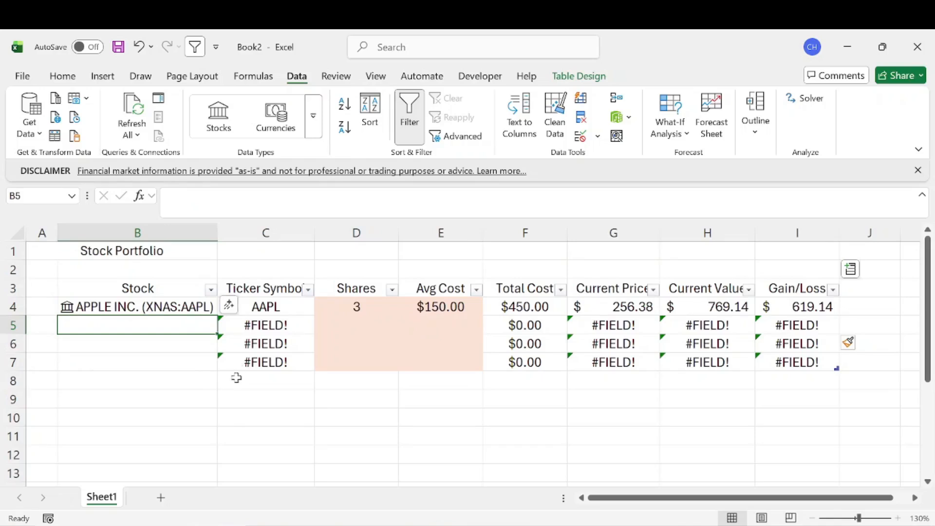
{"action": "type", "text": "T"}
{"action": "key", "text": "Escape"}
{"action": "key", "text": "BackSpace"}
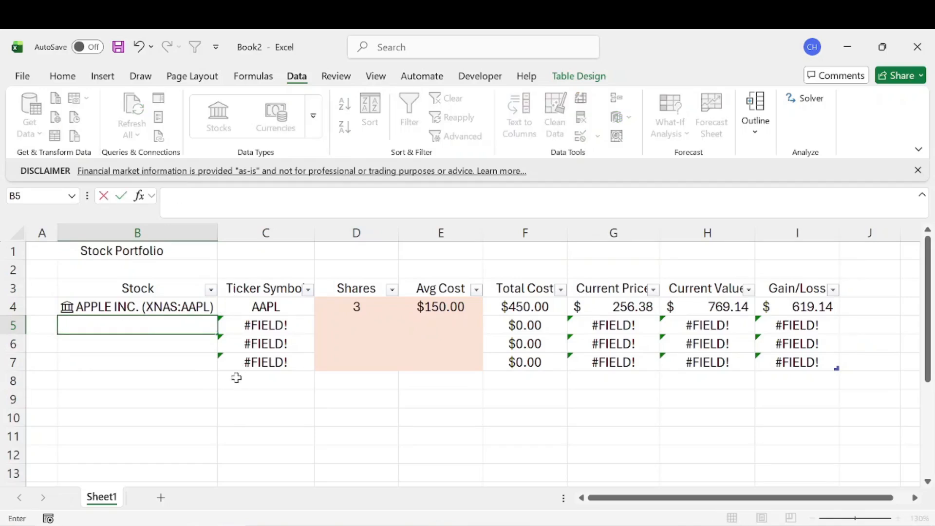
{"action": "type", "text": "TSLA"}
{"action": "key", "text": "Return"}
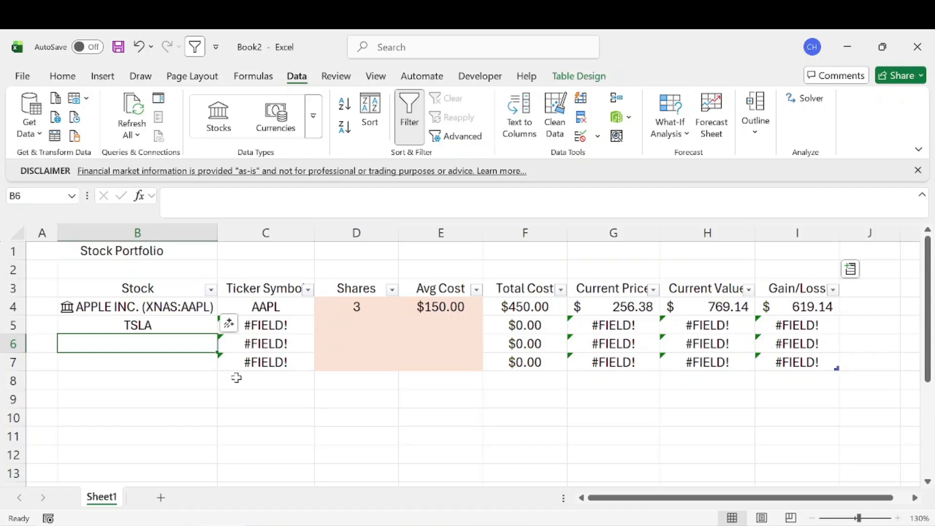
- Enter Ford as the stock in B6
{"action": "type", "text": "FO"}
{"action": "key", "text": "BackSpace"}
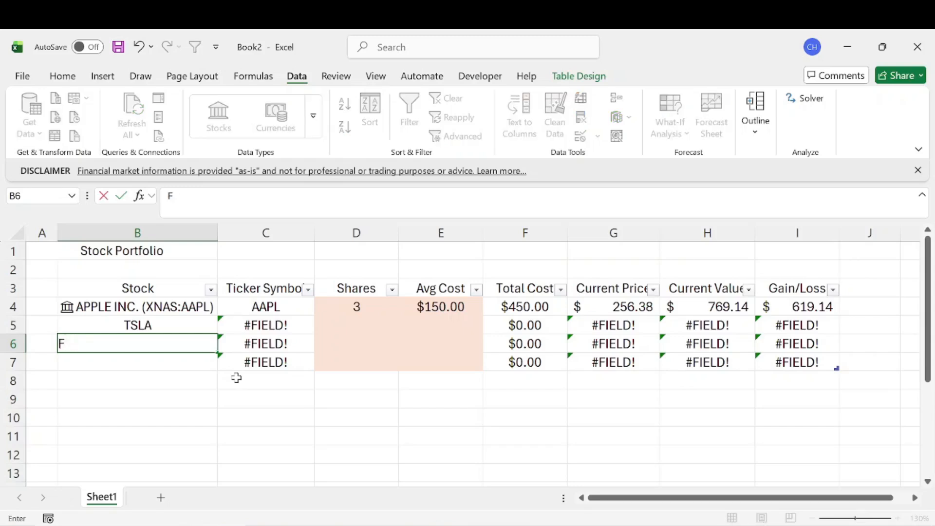
{"action": "type", "text": "ord"}
{"action": "key", "text": "Return"}
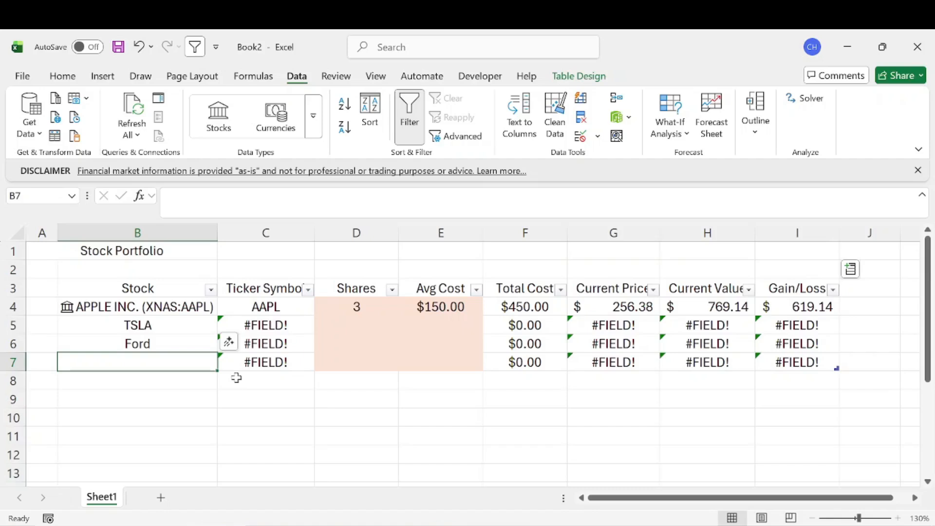
- Enter Amazn as the stock in B7
{"action": "type", "text": "Amazon"}
{"action": "left_click", "coordinate": [219, 196]}
{"action": "key", "text": "BackSpace"}
{"action": "type", "text": "n"}
{"action": "key", "text": "Return"}
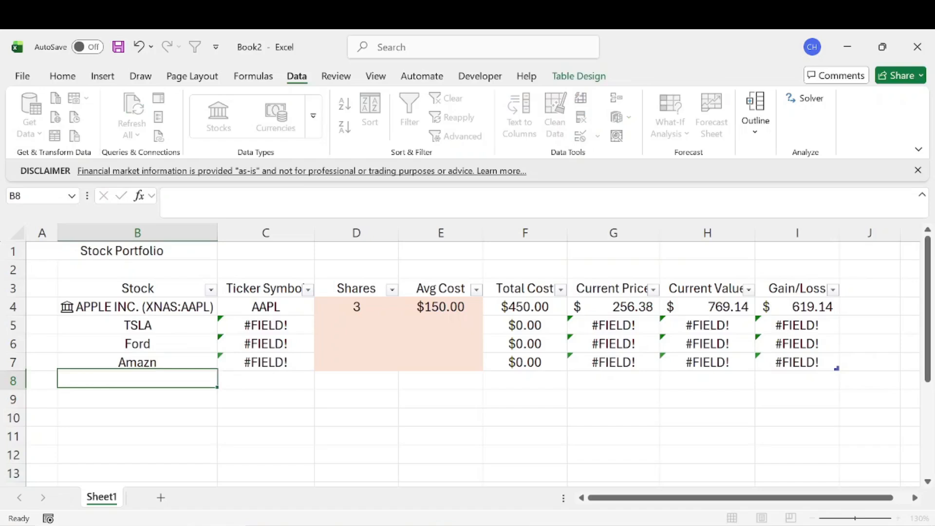
- Convert B5:B7 to the Stocks data type, matching the misspelled Amazn to AMAZON.COM, INC. by searching for Amazon
{"action": "left_click_drag", "start_coordinate": [191, 321], "coordinate": [182, 367]}
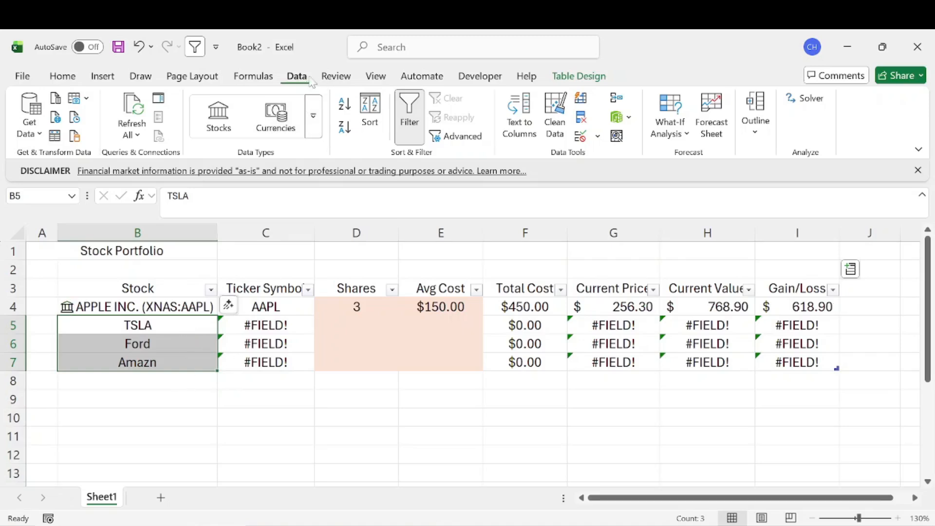
{"action": "left_click", "coordinate": [226, 115]}
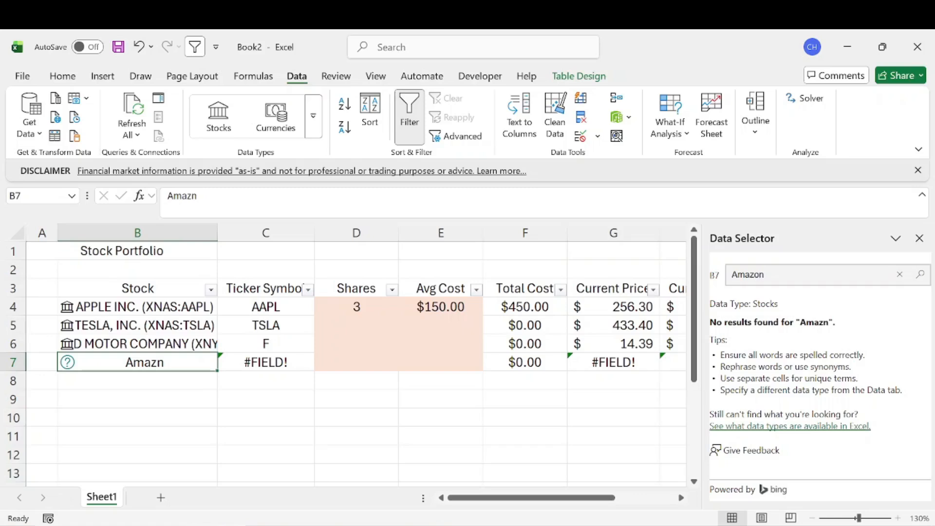
{"action": "key", "text": "Return"}
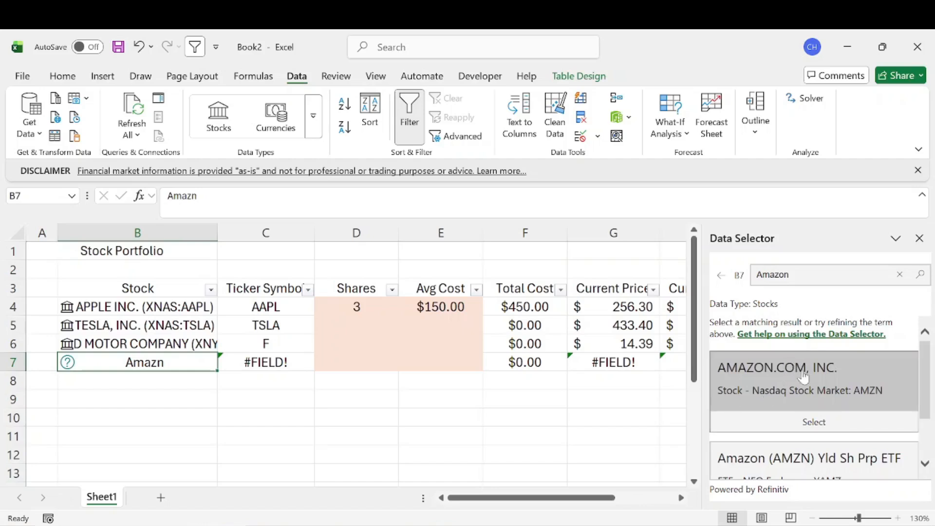
{"action": "scroll", "coordinate": [802, 371], "scroll_direction": "down", "scroll_amount": 2}
{"action": "scroll", "coordinate": [817, 389], "scroll_direction": "up", "scroll_amount": 2}
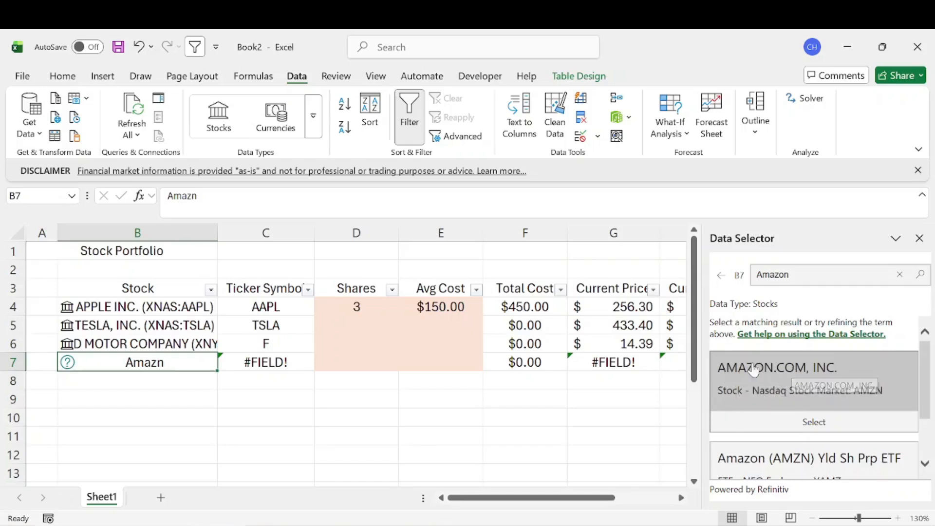
{"action": "left_click", "coordinate": [818, 424]}
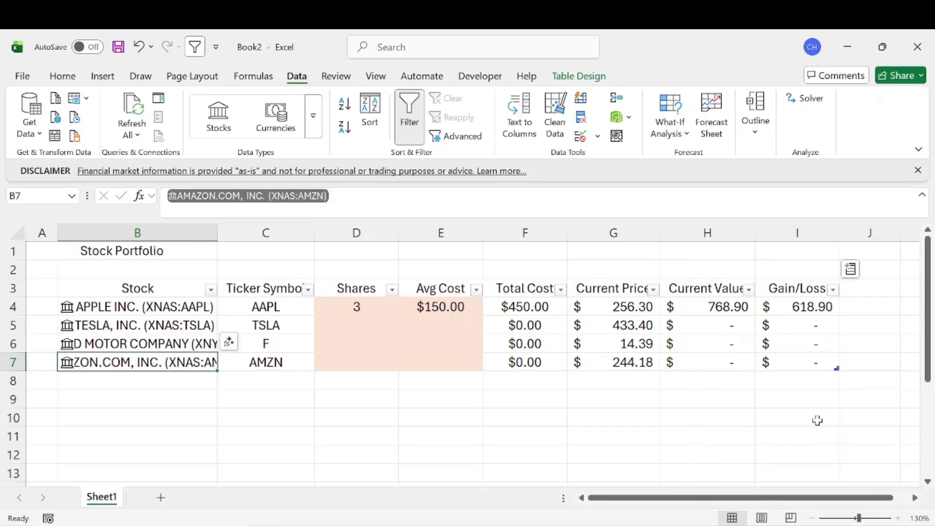
- Examine the stock names, ticker symbols, prices, value and gain/loss formulas, and the blank share and cost cells in the new rows
{"action": "left_click", "coordinate": [207, 404]}
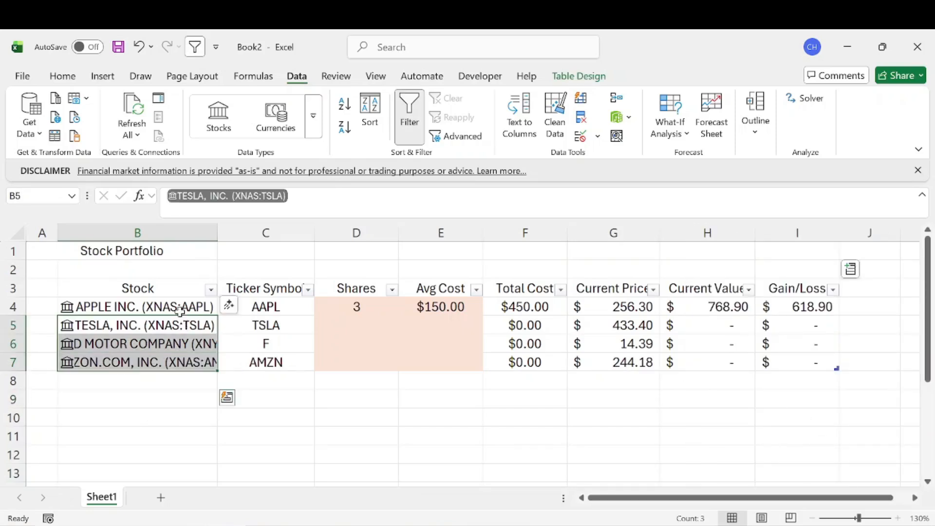
{"action": "left_click_drag", "start_coordinate": [181, 310], "coordinate": [181, 364]}
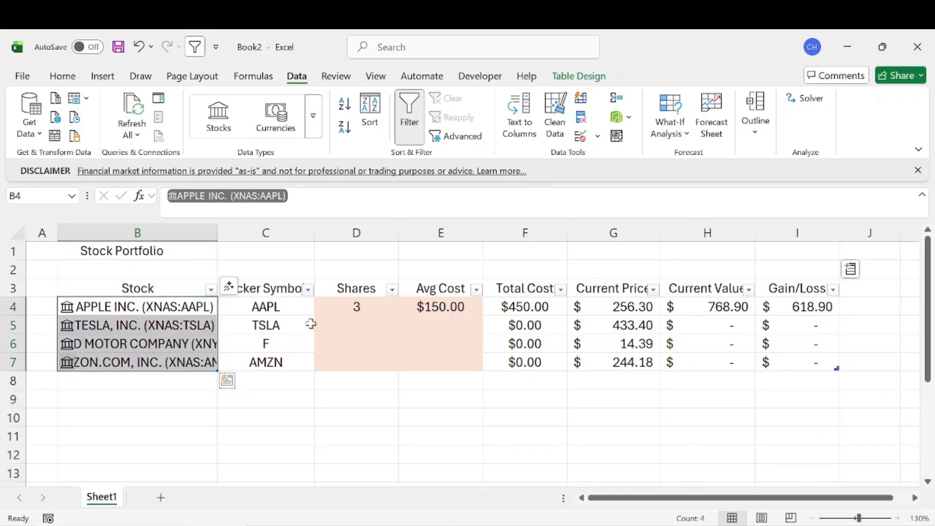
{"action": "left_click_drag", "start_coordinate": [303, 320], "coordinate": [302, 370]}
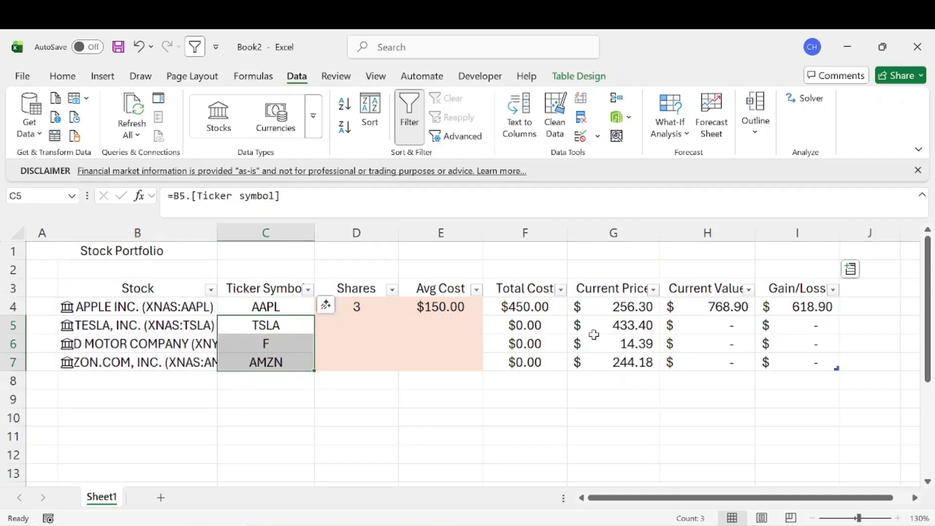
{"action": "left_click_drag", "start_coordinate": [628, 324], "coordinate": [634, 363]}
{"action": "left_click_drag", "start_coordinate": [702, 332], "coordinate": [812, 363]}
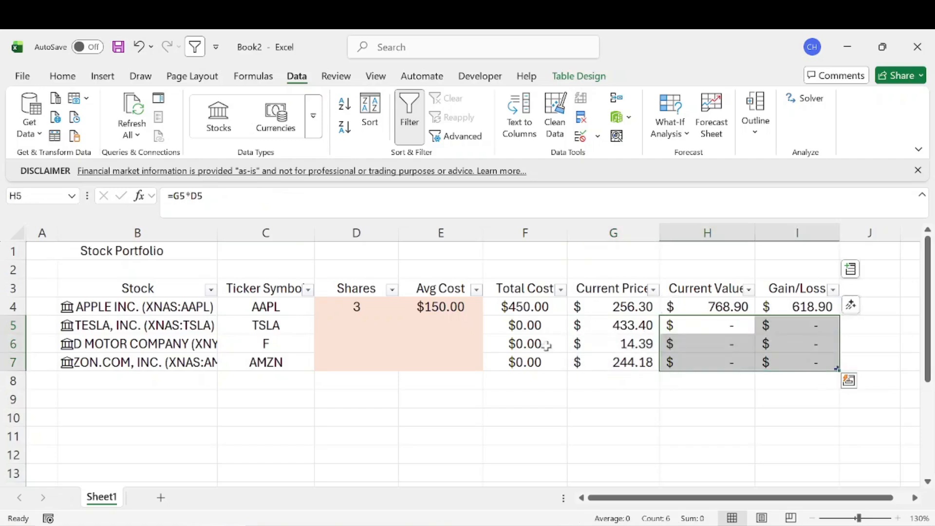
{"action": "left_click", "coordinate": [383, 326]}
{"action": "left_click_drag", "start_coordinate": [370, 328], "coordinate": [453, 361]}
{"action": "left_click", "coordinate": [385, 326]}
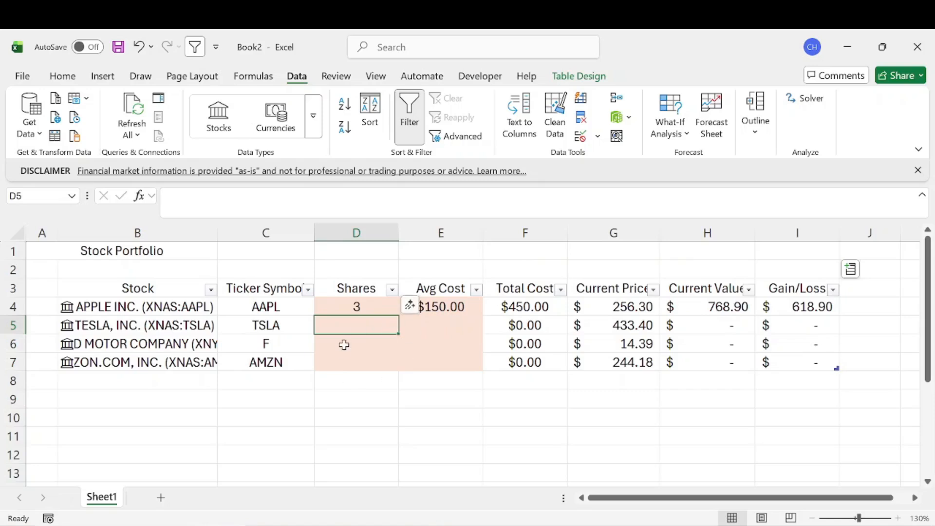
{"action": "left_click", "coordinate": [467, 326]}
- Enter the share counts in D5:D7: 4 for Tesla, 20 for Ford and 3 for Amazon
{"action": "left_click", "coordinate": [360, 325]}
{"action": "type", "text": "4"}
{"action": "key", "text": "Return"}
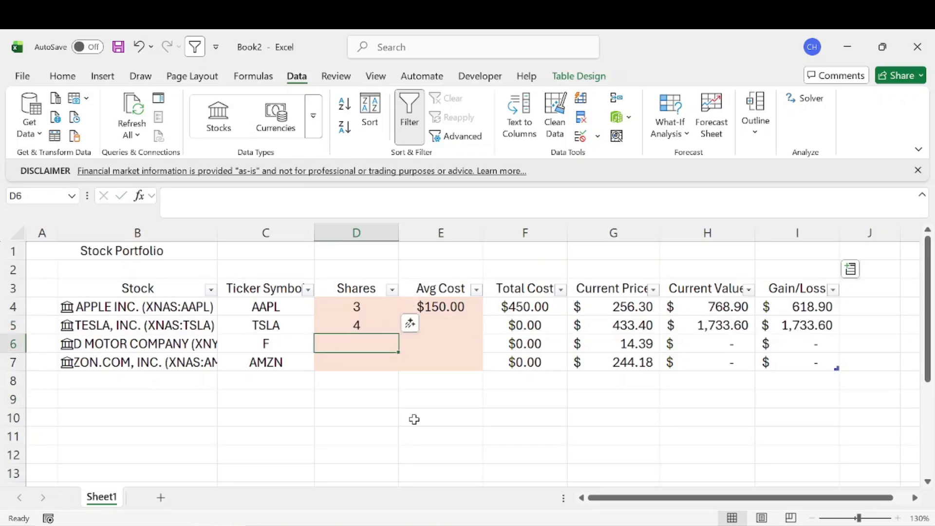
{"action": "type", "text": "20"}
{"action": "key", "text": "Return"}
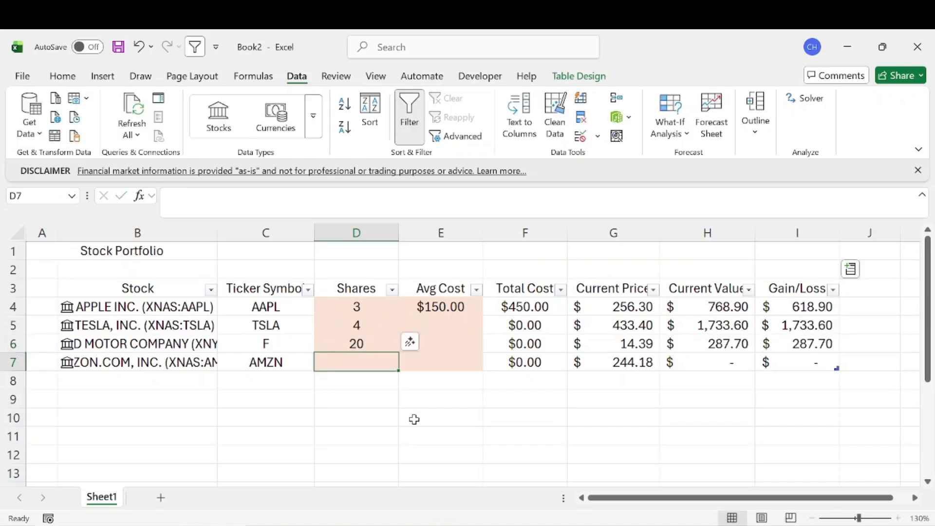
{"action": "type", "text": "3"}
{"action": "key", "text": "Return"}
- Enter 450 as Tesla's average cost in E5
{"action": "key", "text": "Up"}
{"action": "key", "text": "Up"}
{"action": "key", "text": "Right"}
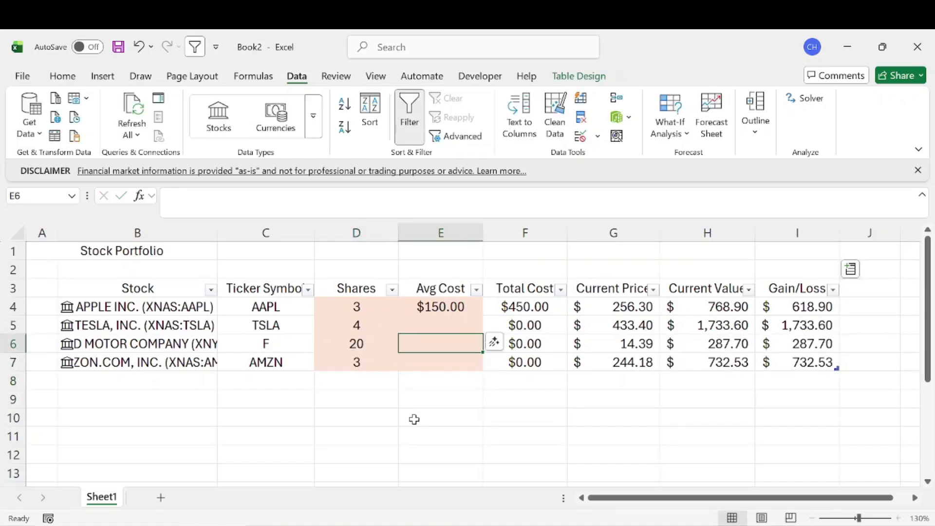
{"action": "key", "text": "Down"}
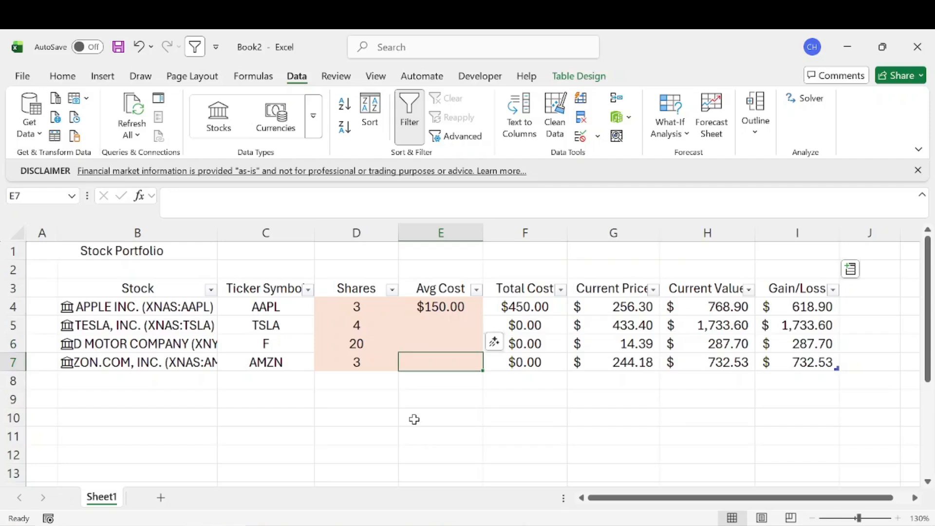
{"action": "key", "text": "Up"}
{"action": "key", "text": "Up"}
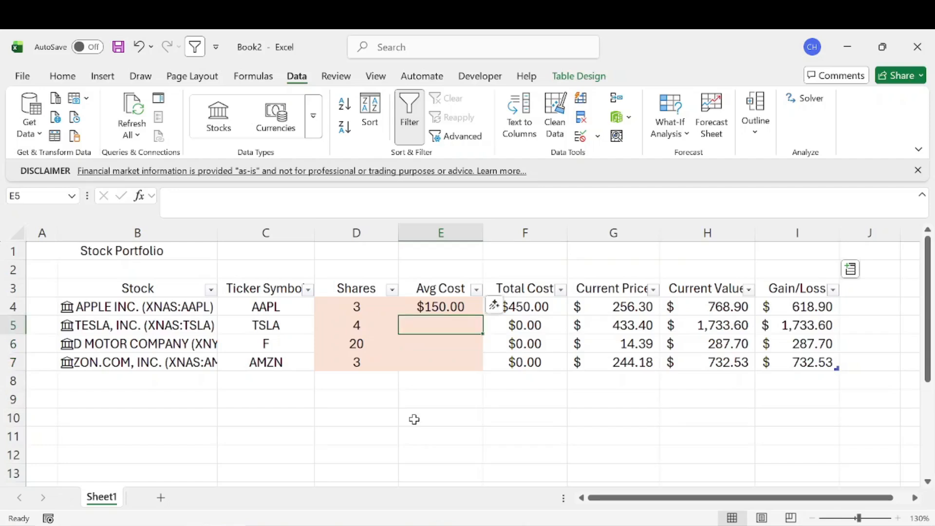
{"action": "type", "text": "450"}
{"action": "key", "text": "Return"}
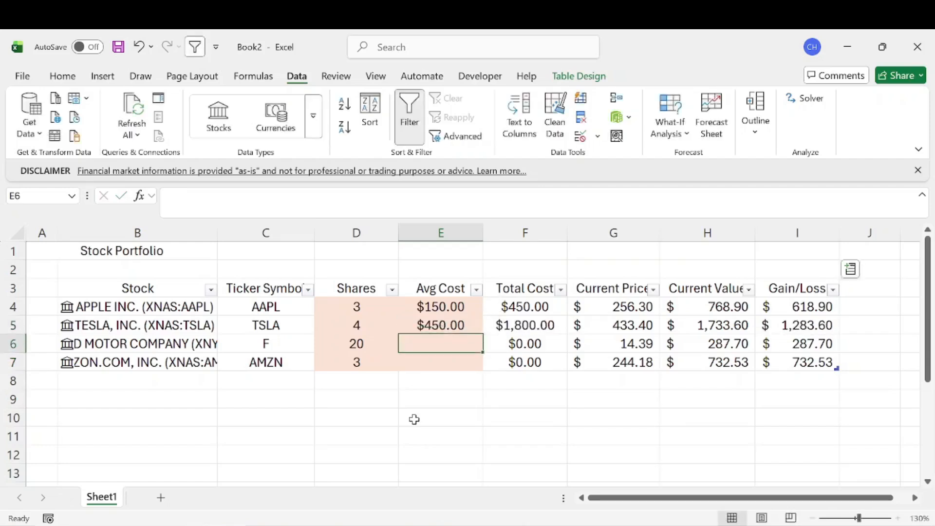
- Check Tesla's cost, price and gain/loss, and enter average costs of 8 for Ford in E6 and 125 for Amazon in E7
{"action": "left_click", "coordinate": [447, 322]}
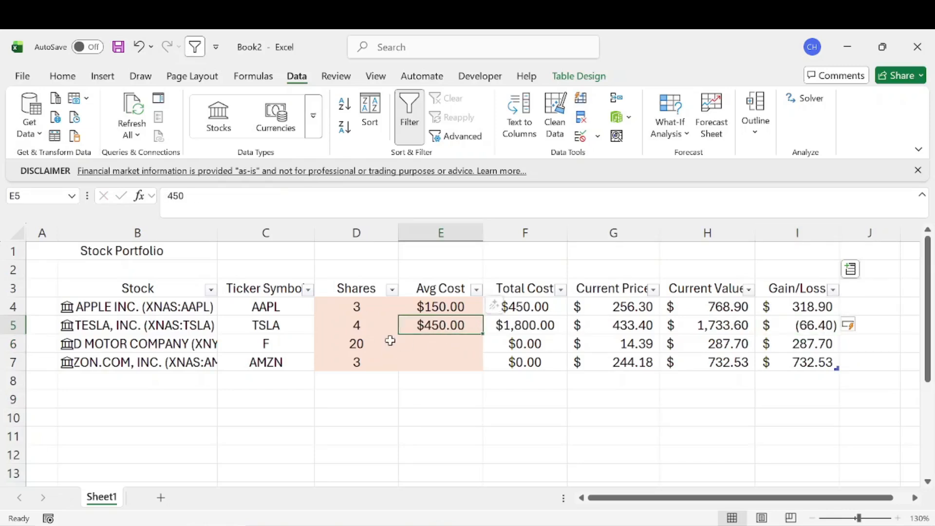
{"action": "left_click", "coordinate": [627, 321]}
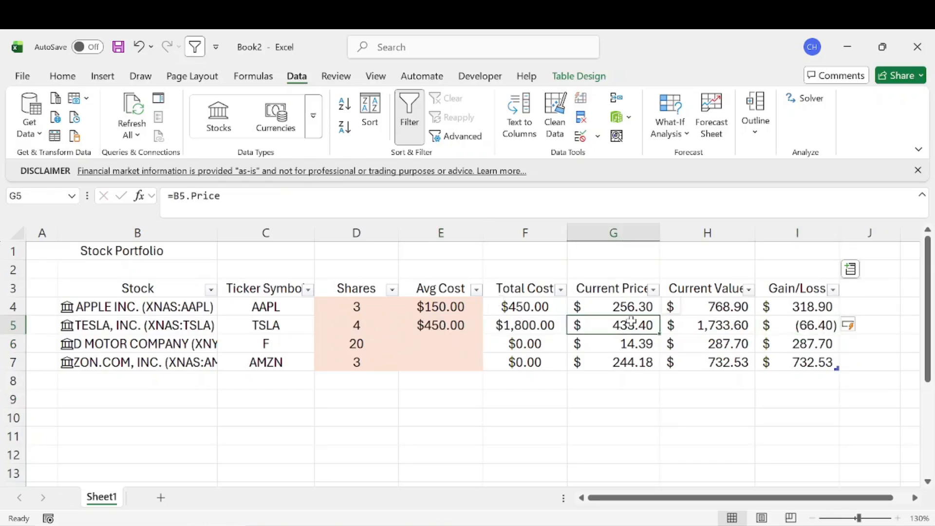
{"action": "left_click", "coordinate": [814, 324]}
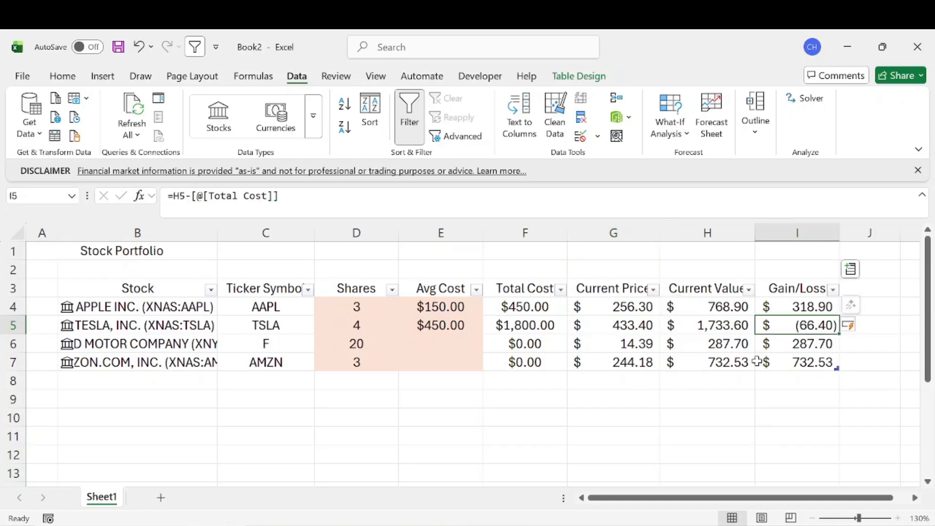
{"action": "left_click", "coordinate": [455, 345]}
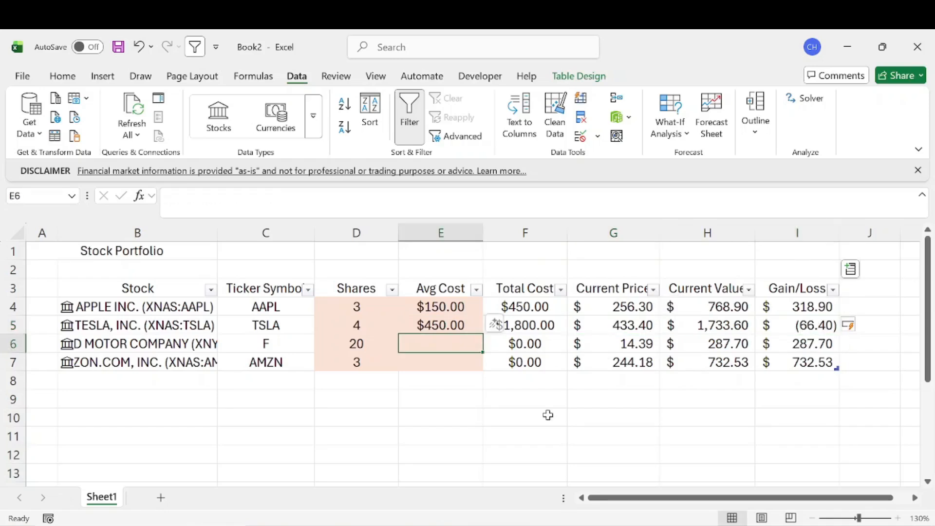
{"action": "type", "text": "8"}
{"action": "key", "text": "Return"}
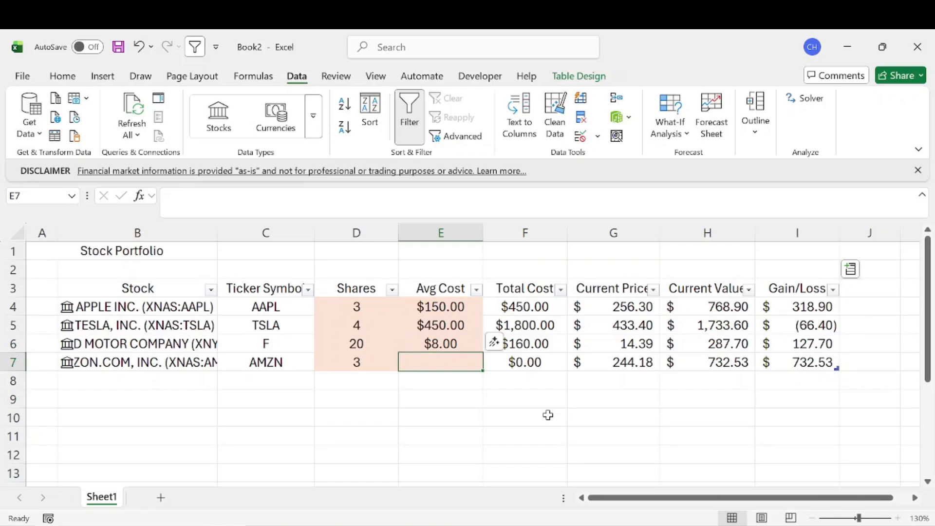
{"action": "type", "text": "125"}
{"action": "key", "text": "Return"}
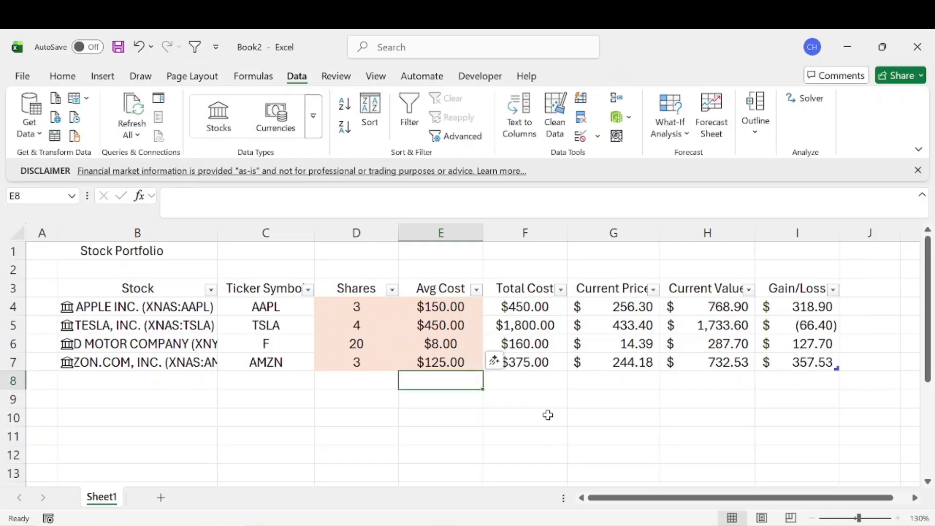
- Add a totals row beneath the Amazon row of the stock portfolio table
{"action": "left_click", "coordinate": [270, 362]}
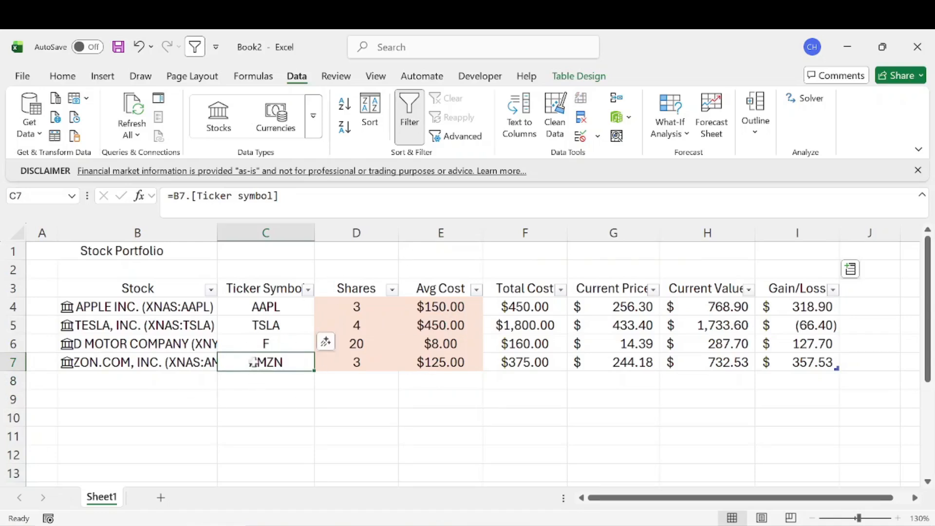
{"action": "left_click_drag", "start_coordinate": [254, 379], "coordinate": [782, 378]}
{"action": "left_click_drag", "start_coordinate": [794, 304], "coordinate": [797, 368]}
{"action": "left_click", "coordinate": [220, 366]}
{"action": "right_click", "coordinate": [201, 370]}
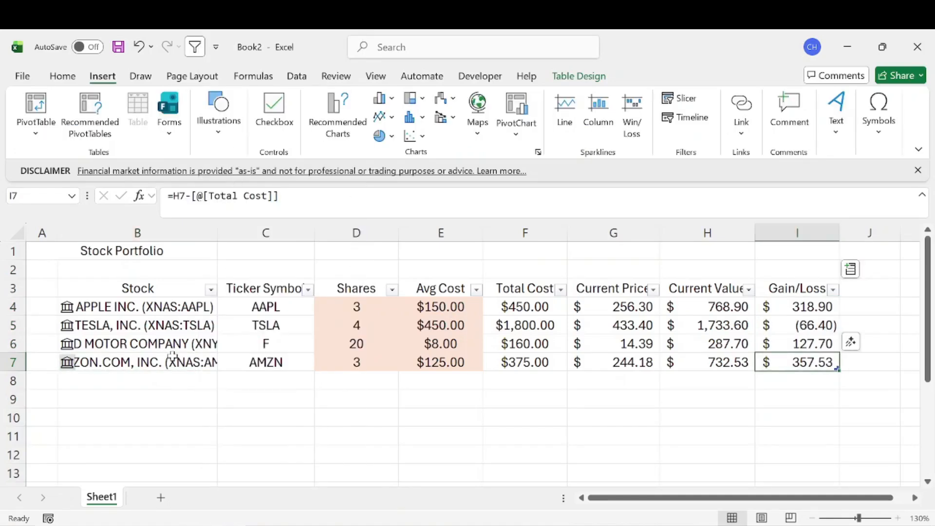
{"action": "right_click", "coordinate": [175, 368]}
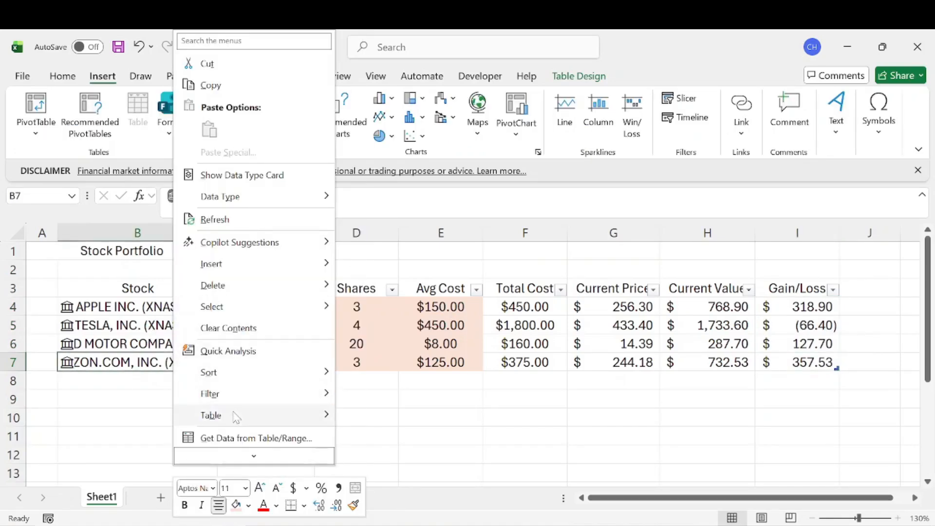
{"action": "mouse_move", "coordinate": [236, 420]}
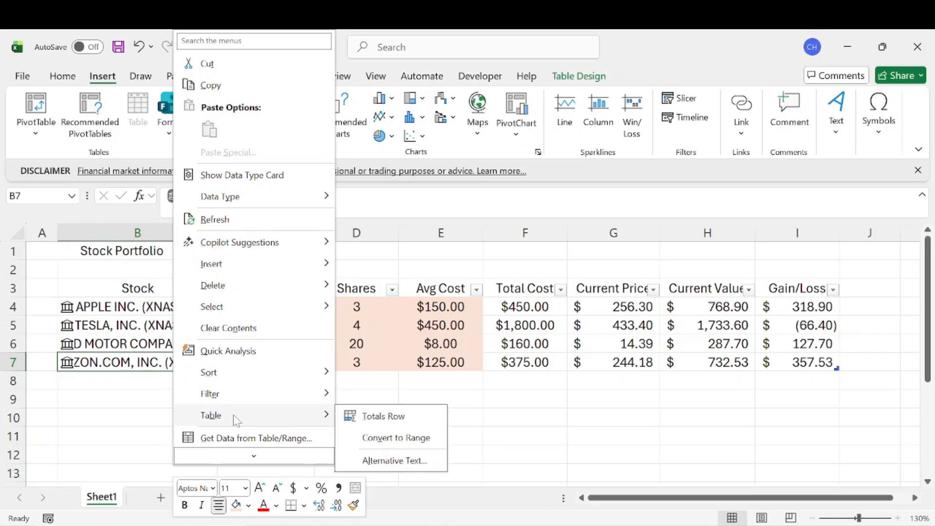
{"action": "left_click", "coordinate": [395, 420]}
{"action": "left_click_drag", "start_coordinate": [176, 387], "coordinate": [813, 382]}
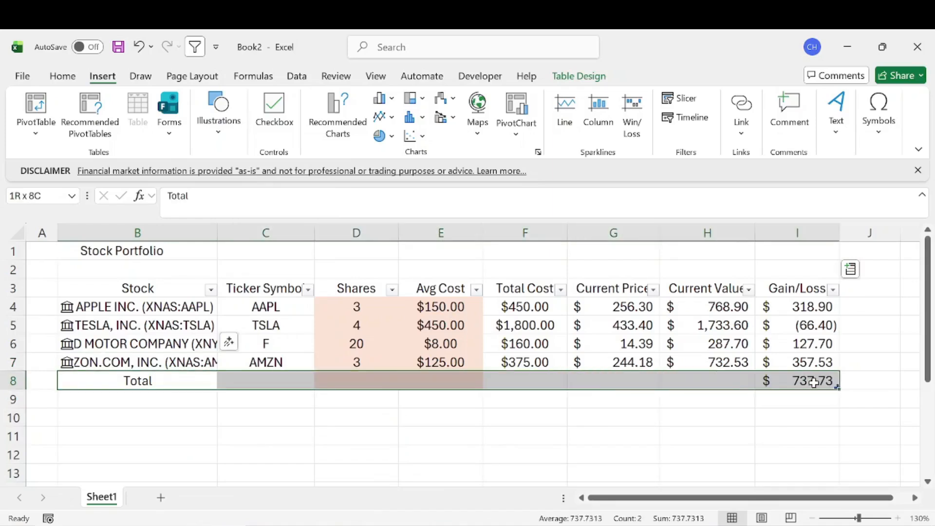
{"action": "left_click", "coordinate": [740, 435]}
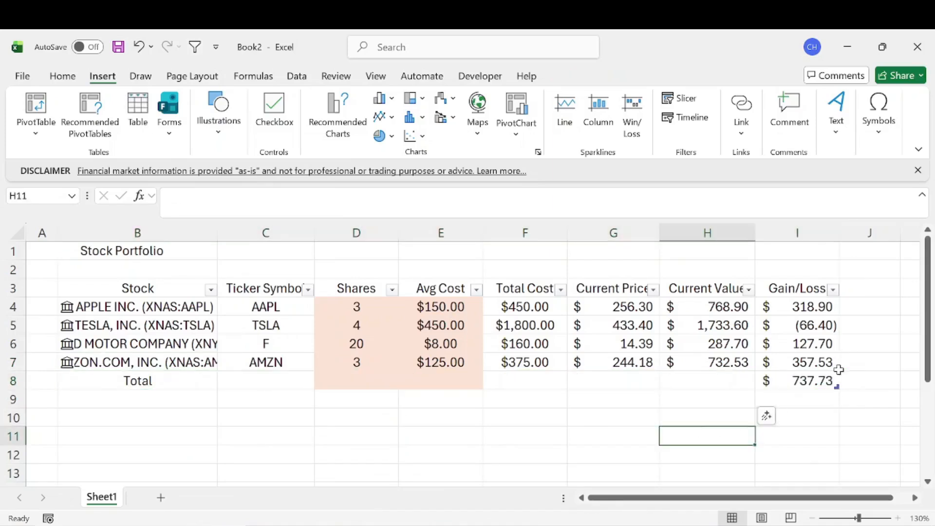
- Fill cells C8:F8 of the totals row with white to replace the peach shading
{"action": "left_click", "coordinate": [817, 381]}
{"action": "left_click_drag", "start_coordinate": [528, 382], "coordinate": [254, 382]}
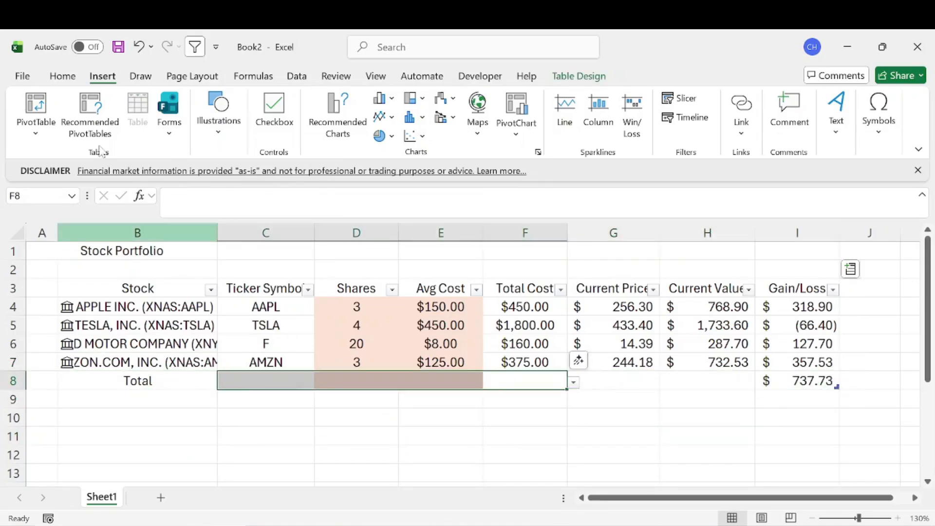
{"action": "left_click", "coordinate": [60, 76]}
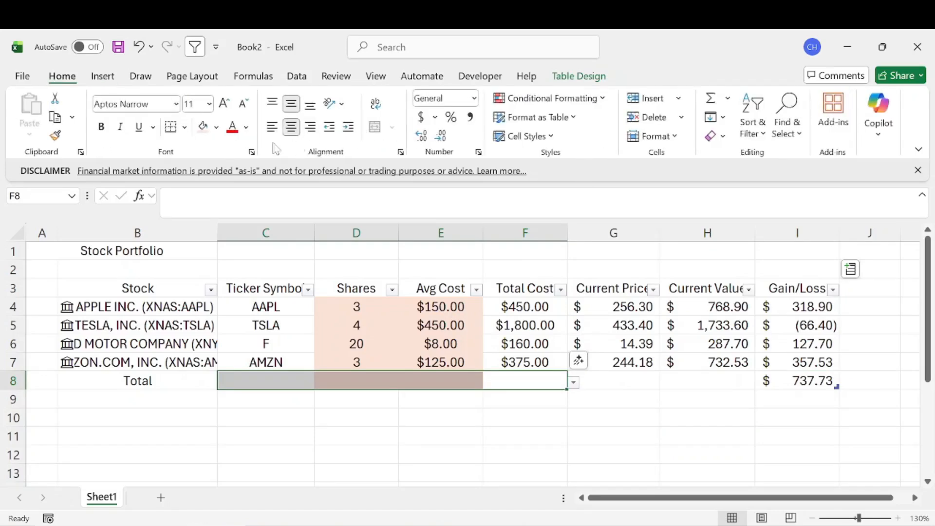
{"action": "left_click", "coordinate": [217, 126]}
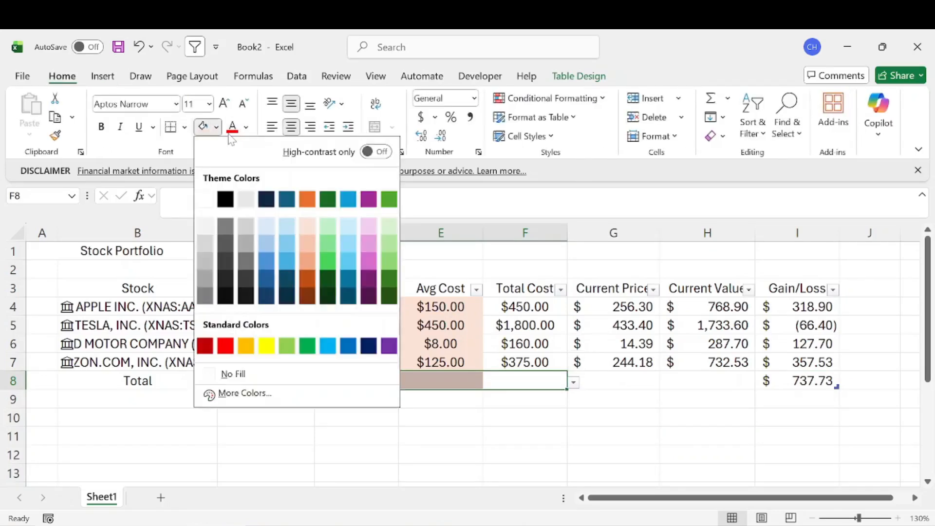
{"action": "left_click", "coordinate": [205, 200]}
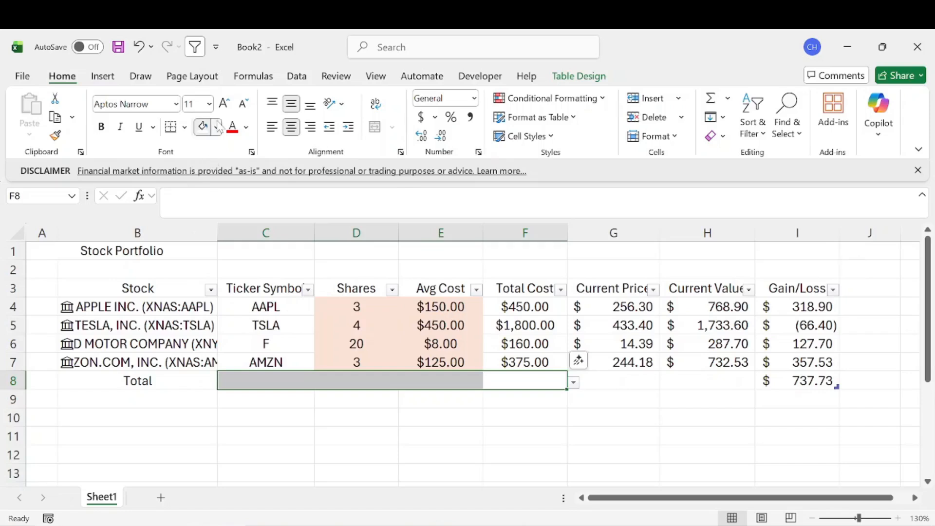
{"action": "left_click", "coordinate": [441, 418]}
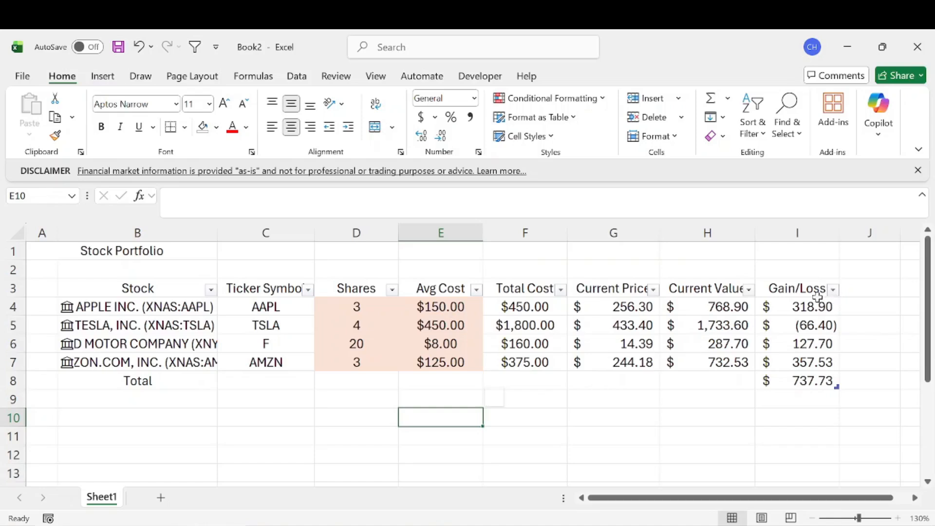
- Add a P/E data field from the Stocks data type as a new table column after Gain/Loss
{"action": "left_click", "coordinate": [797, 306]}
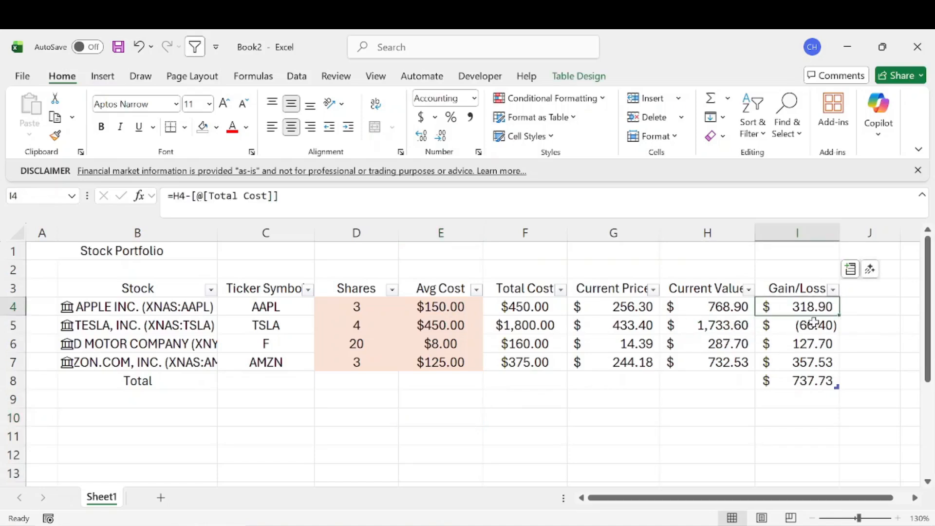
{"action": "left_click", "coordinate": [851, 270]}
{"action": "scroll", "coordinate": [724, 341], "scroll_direction": "down", "scroll_amount": 3}
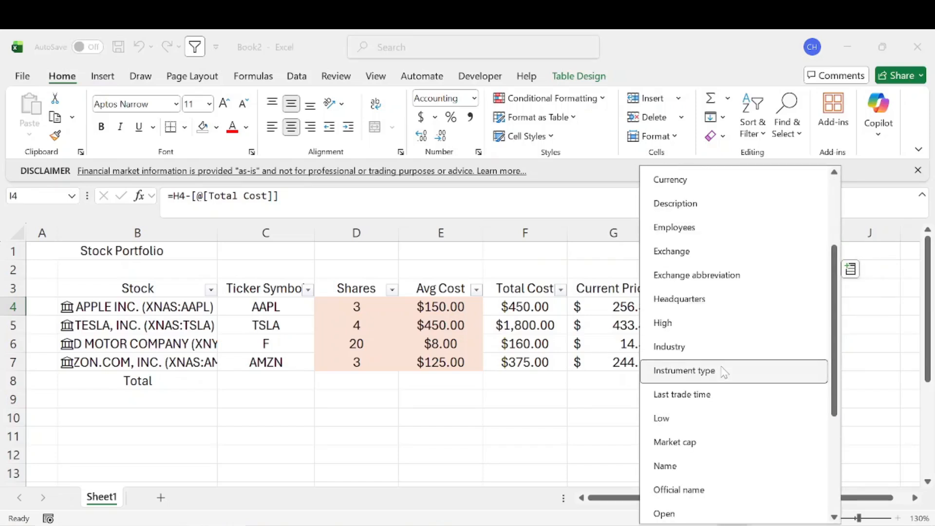
{"action": "scroll", "coordinate": [724, 372], "scroll_direction": "down", "scroll_amount": 3}
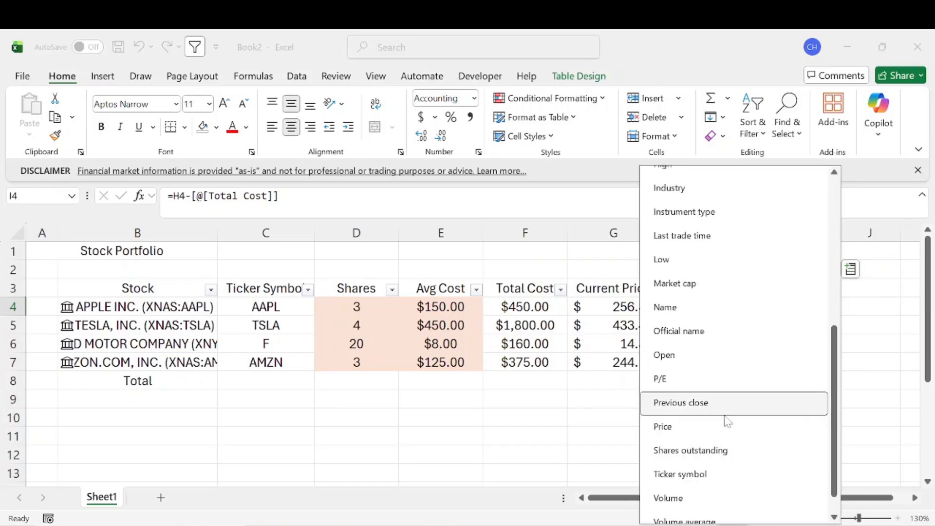
{"action": "scroll", "coordinate": [727, 421], "scroll_direction": "up", "scroll_amount": 1}
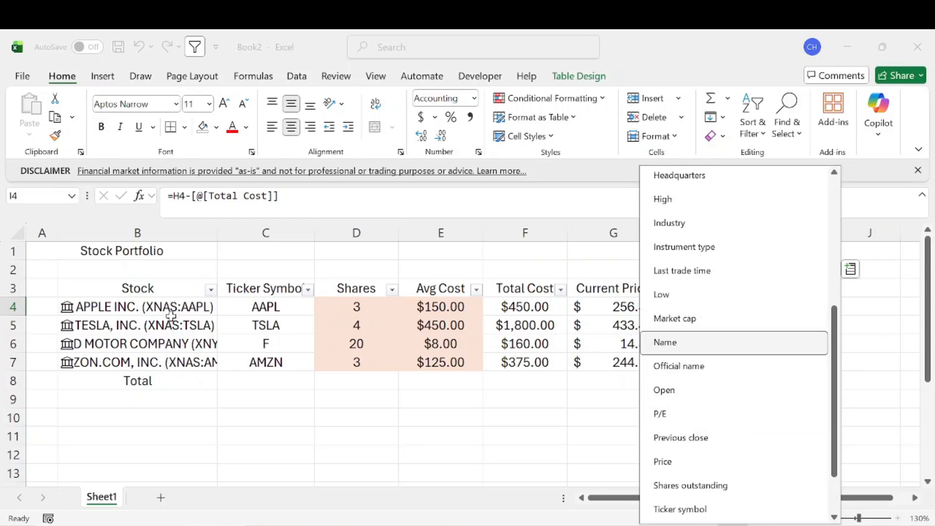
{"action": "scroll", "coordinate": [749, 331], "scroll_direction": "down", "scroll_amount": 1}
{"action": "scroll", "coordinate": [749, 331], "scroll_direction": "down", "scroll_amount": 1}
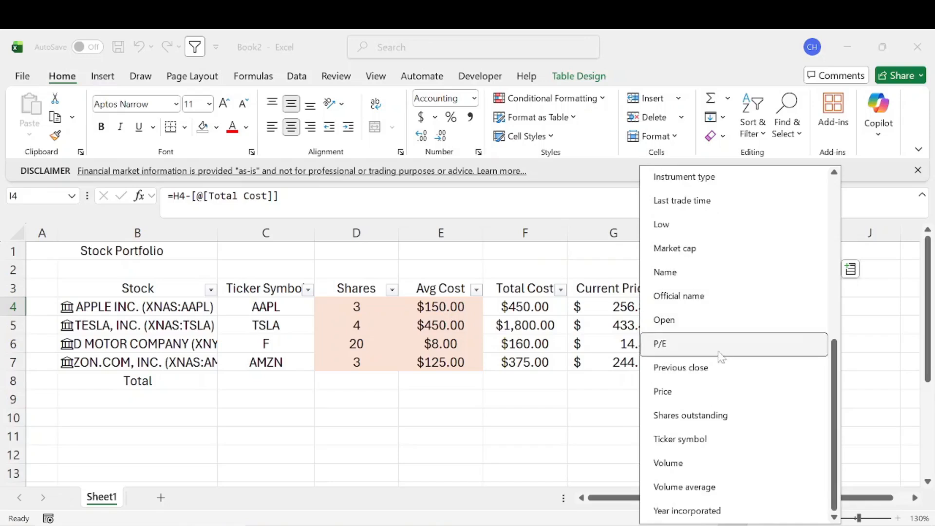
{"action": "left_click", "coordinate": [684, 350]}
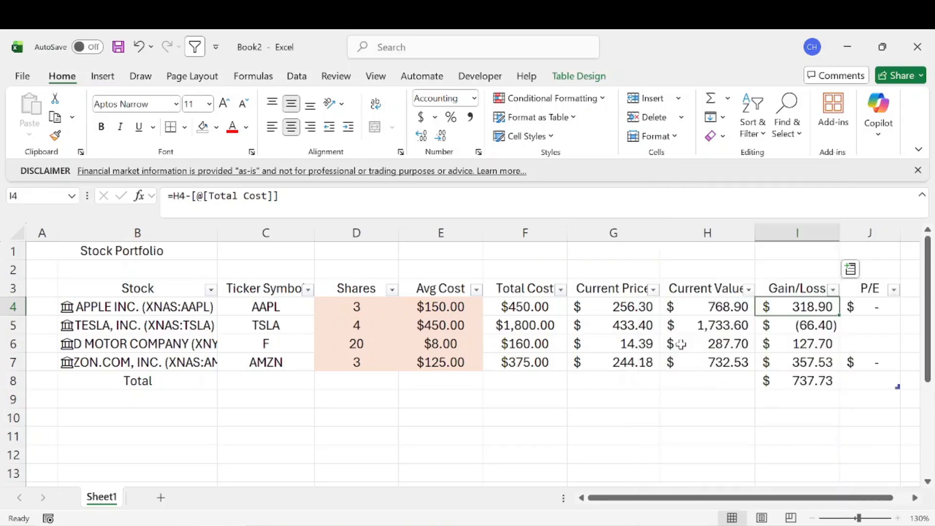
- Delete the P/E column, J3:J7, from the stock portfolio table
{"action": "left_click", "coordinate": [876, 294]}
{"action": "left_click_drag", "start_coordinate": [875, 294], "coordinate": [876, 360]}
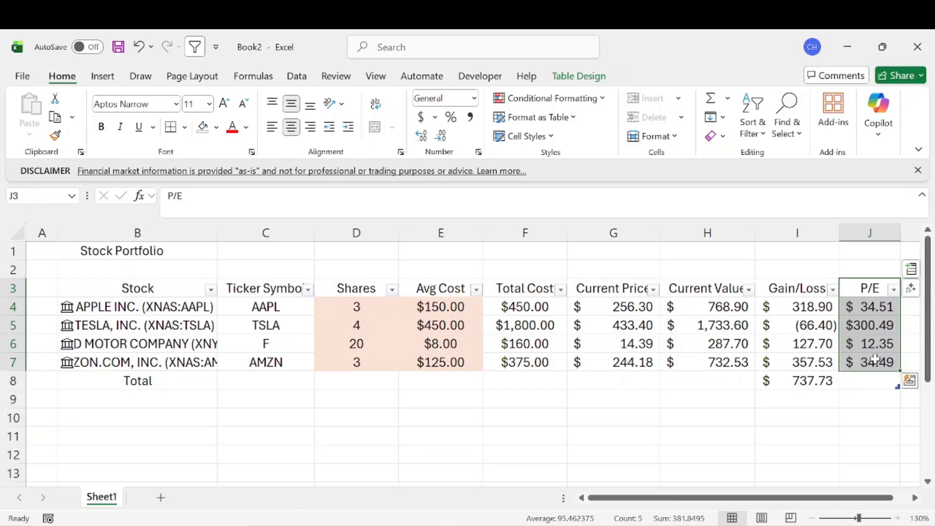
{"action": "right_click", "coordinate": [875, 360]}
{"action": "left_click", "coordinate": [765, 401]}
{"action": "left_click", "coordinate": [776, 412]}
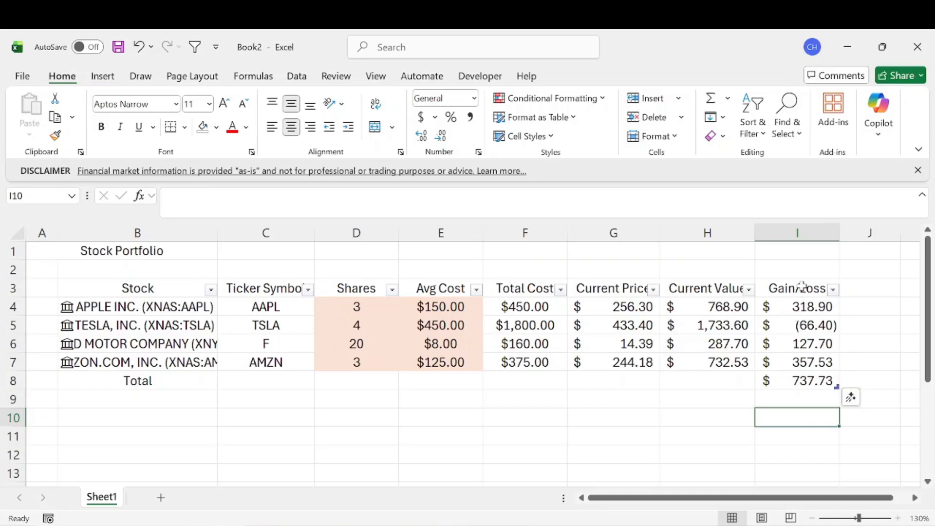
- Create a conditional formatting rule on Gain/Loss cells I4:I8 for cell values greater than 0
{"action": "left_click_drag", "start_coordinate": [802, 301], "coordinate": [804, 382]}
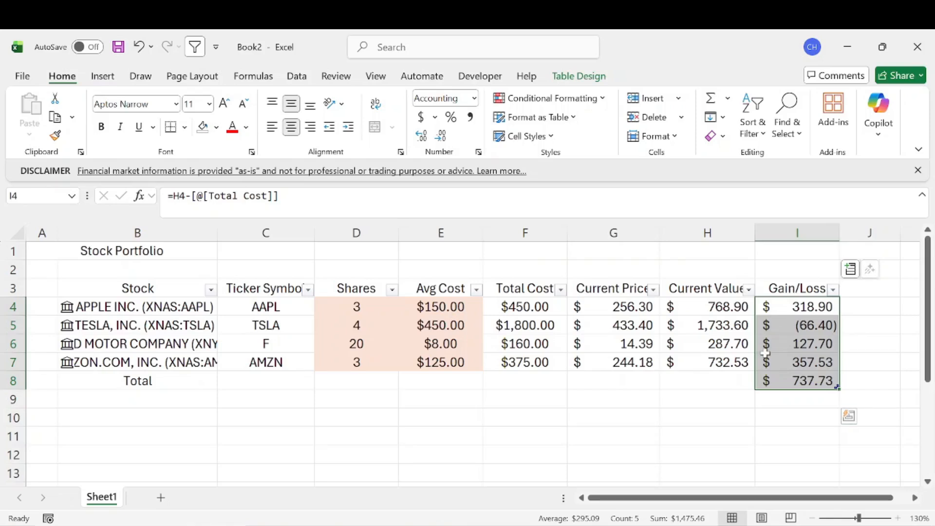
{"action": "left_click_drag", "start_coordinate": [799, 307], "coordinate": [800, 380]}
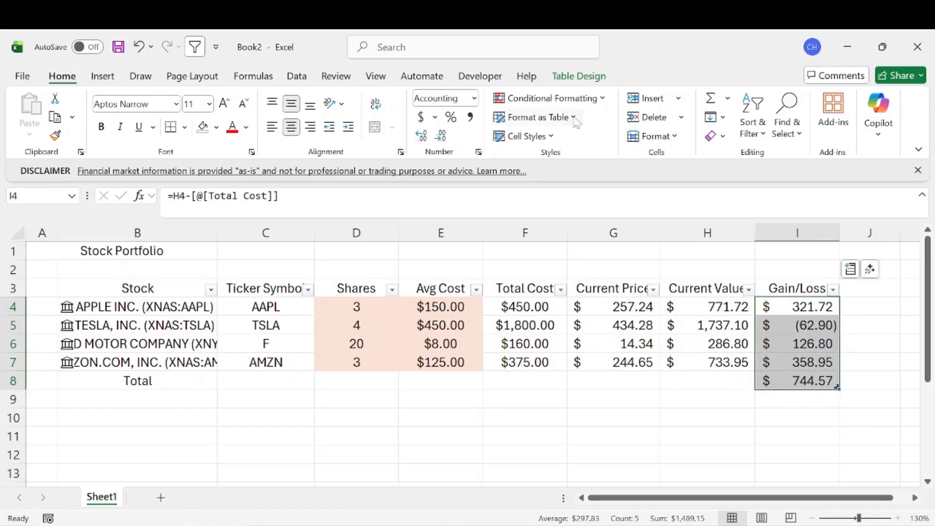
{"action": "left_click", "coordinate": [591, 103]}
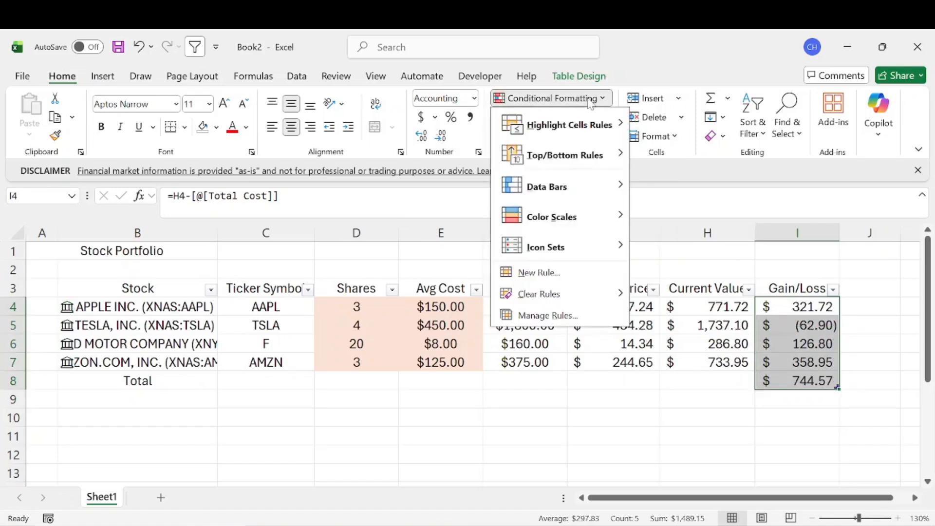
{"action": "left_click", "coordinate": [541, 274]}
{"action": "left_click", "coordinate": [341, 204]}
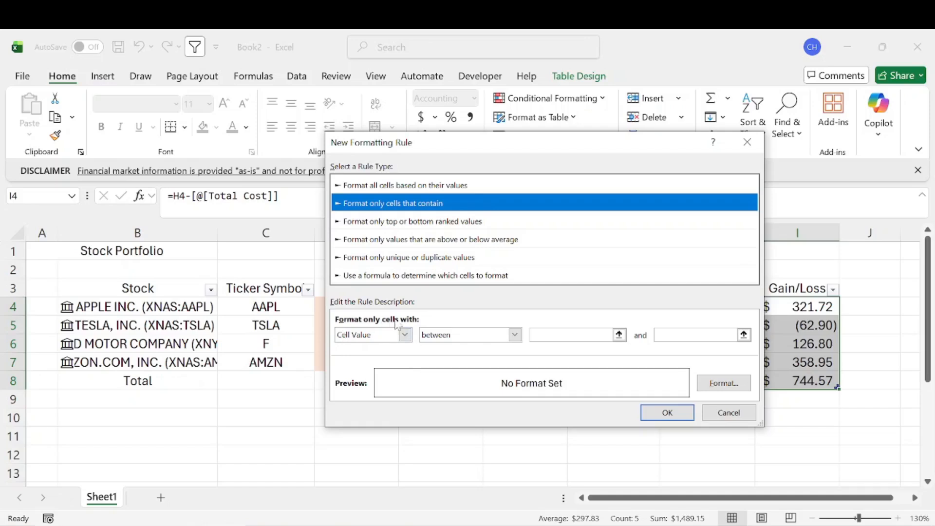
{"action": "left_click", "coordinate": [516, 336]}
{"action": "left_click", "coordinate": [497, 390]}
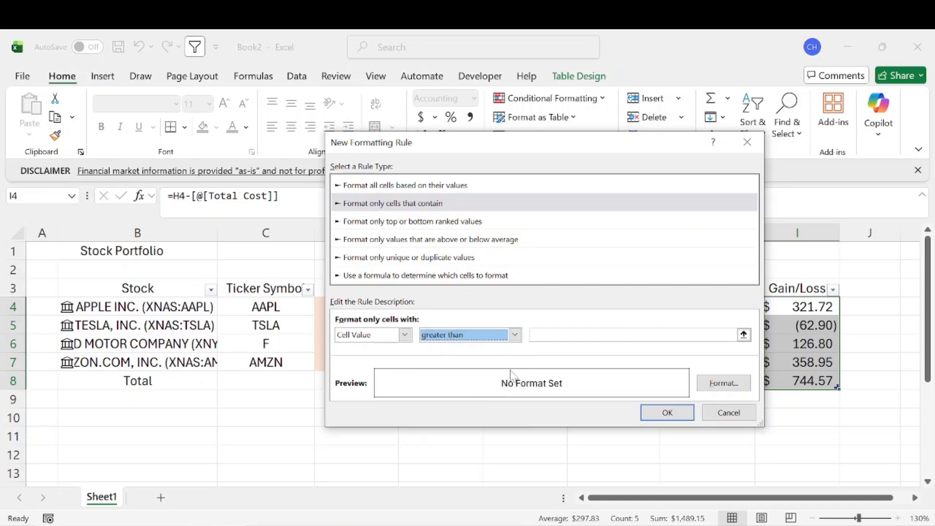
{"action": "type", "text": "0"}
- Give the greater-than-0 rule a light green fill and apply it to the Gain/Loss cells
{"action": "left_click", "coordinate": [723, 383]}
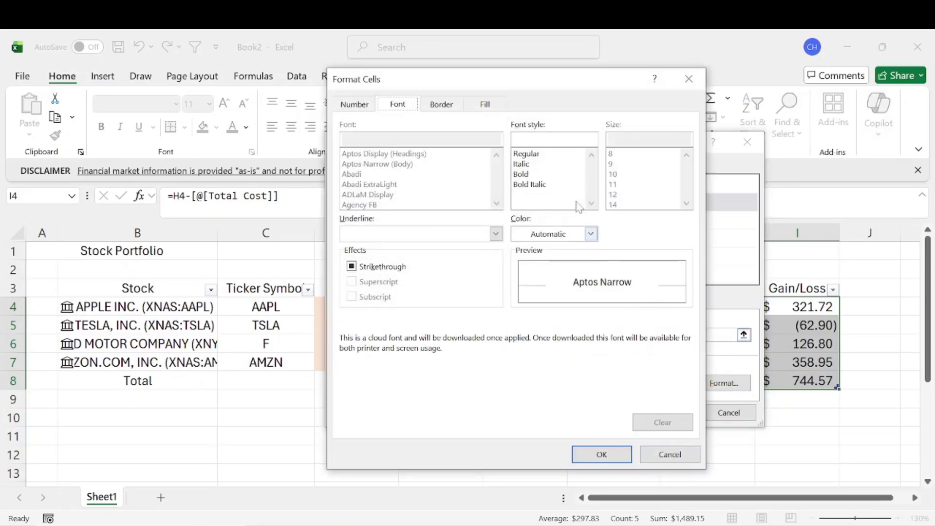
{"action": "left_click", "coordinate": [490, 104]}
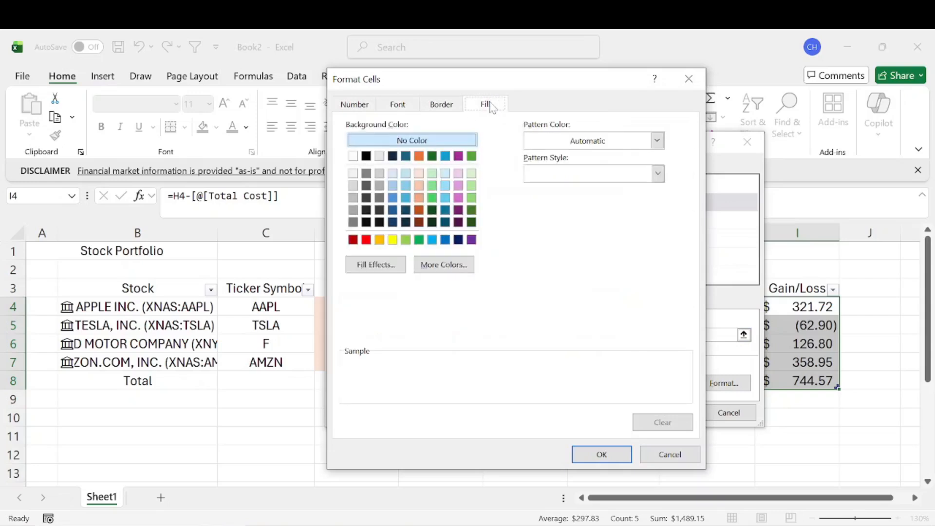
{"action": "left_click", "coordinate": [472, 174]}
{"action": "left_click", "coordinate": [617, 459]}
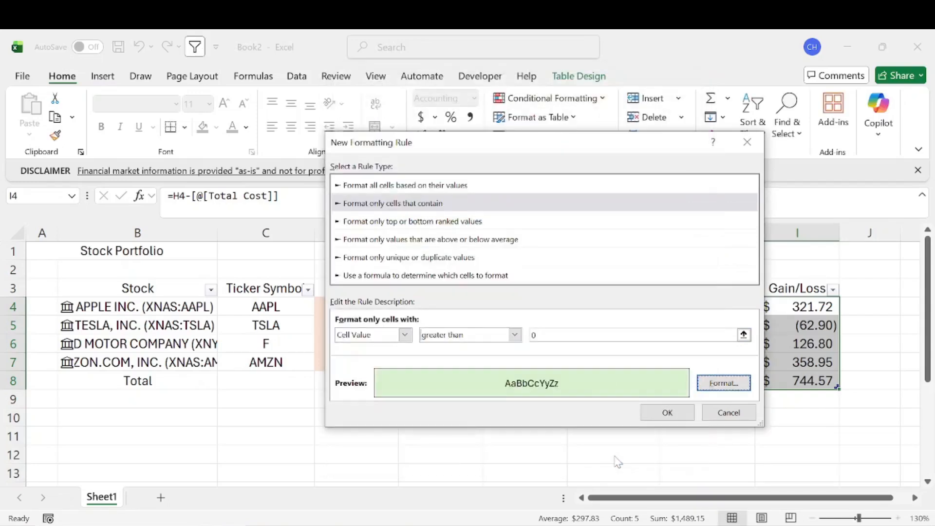
{"action": "left_click", "coordinate": [668, 413]}
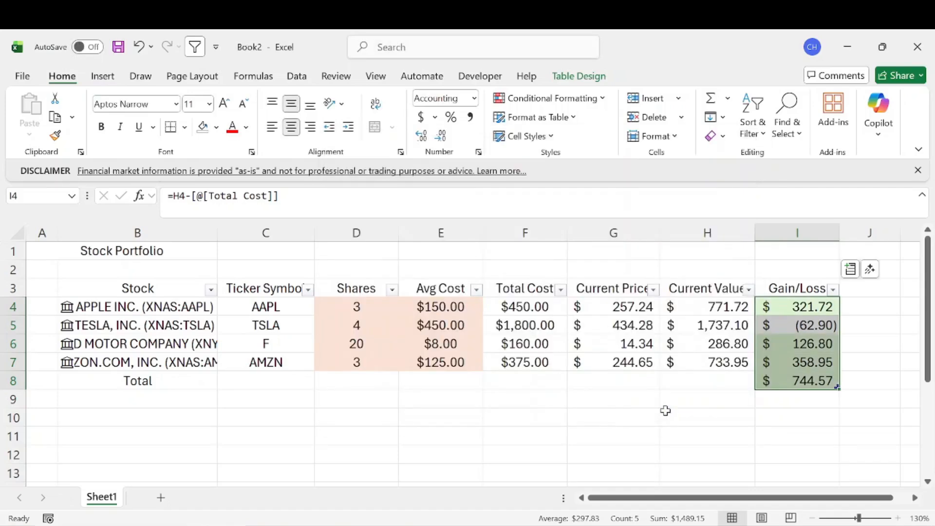
- Create a second conditional formatting rule on Gain/Loss cells I4:I8 for cell values less than 0
{"action": "left_click", "coordinate": [574, 100]}
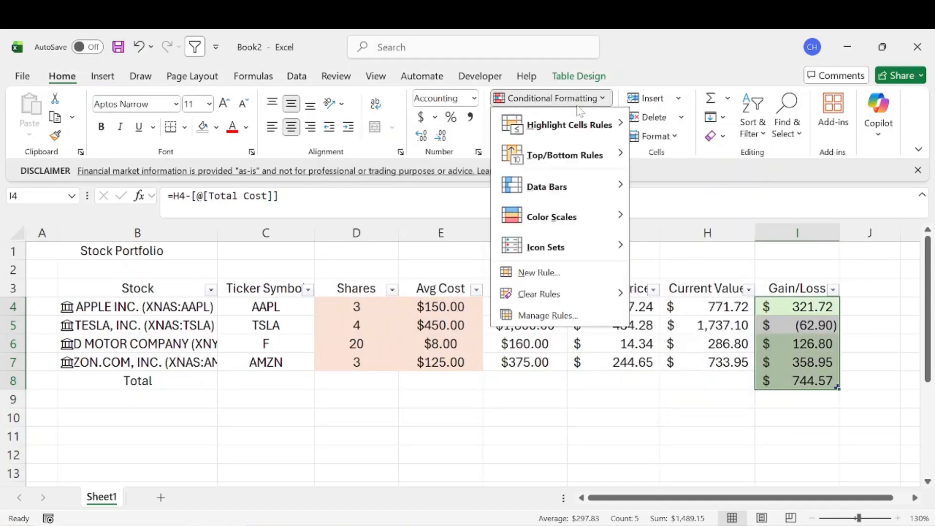
{"action": "left_click", "coordinate": [556, 272]}
{"action": "left_click_drag", "start_coordinate": [615, 130], "coordinate": [500, 130]}
{"action": "left_click", "coordinate": [317, 190]}
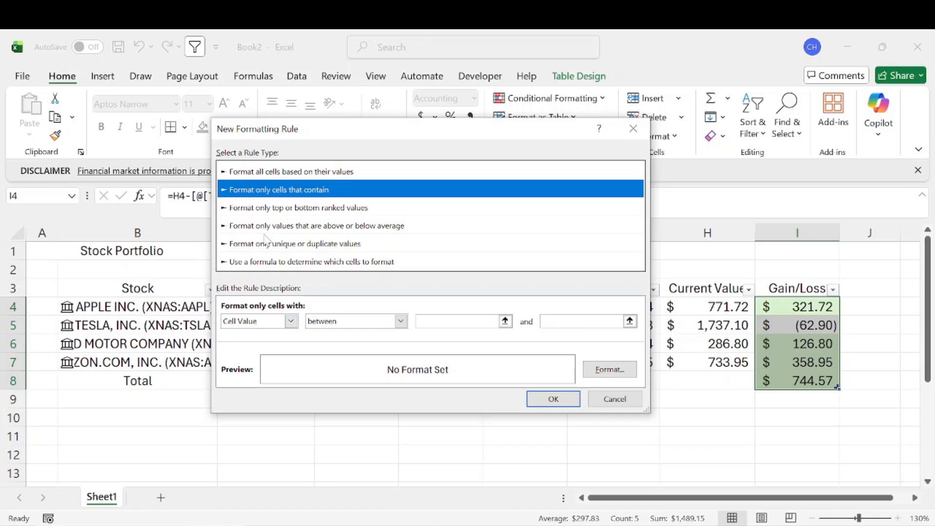
{"action": "left_click", "coordinate": [401, 322]}
{"action": "left_click", "coordinate": [346, 386]}
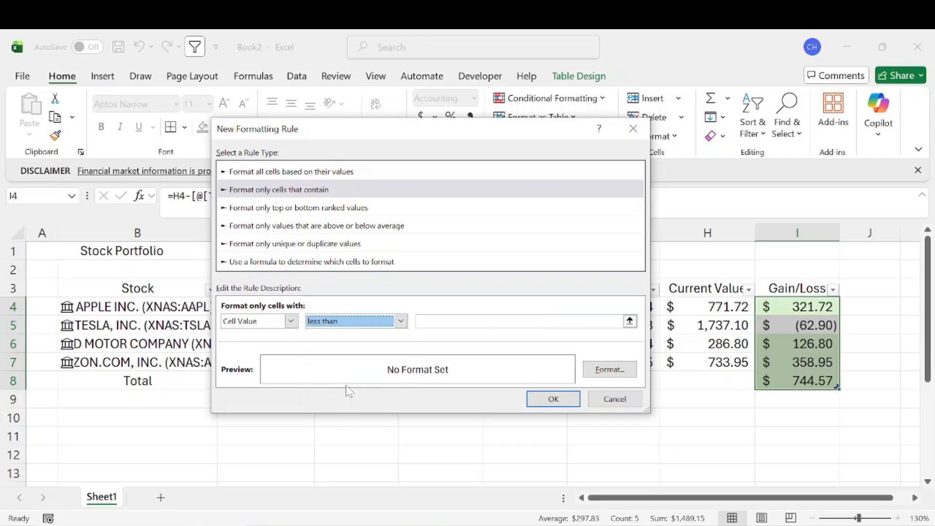
{"action": "left_click", "coordinate": [458, 321]}
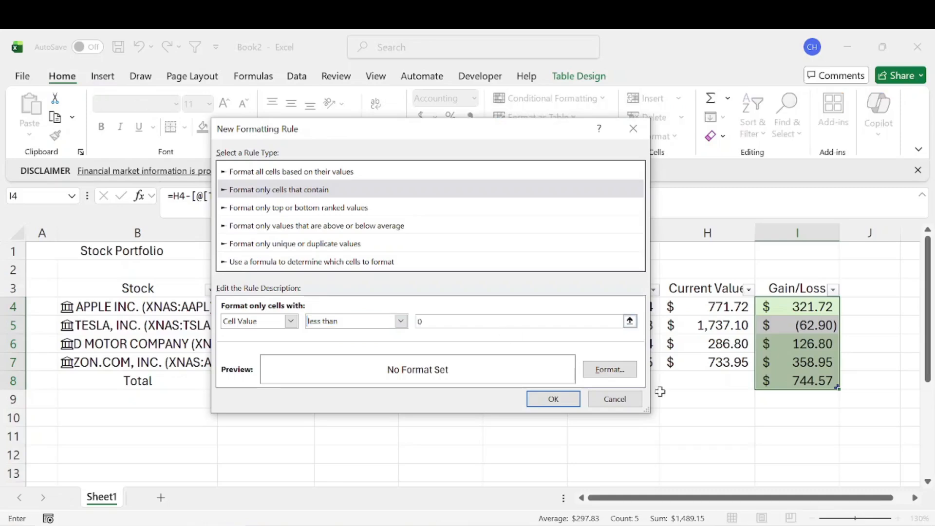
- Give the less-than-0 rule a gold-orange fill and apply it to the Gain/Loss cells
{"action": "left_click", "coordinate": [609, 369]}
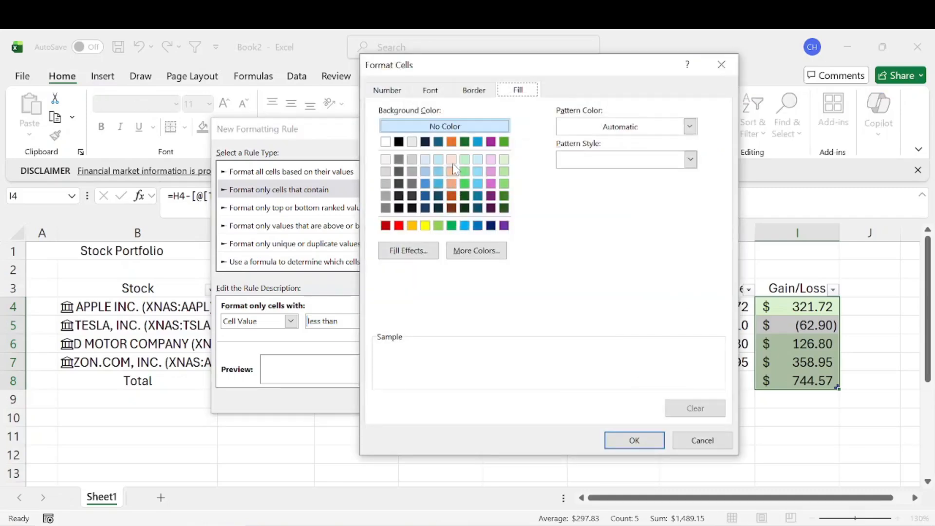
{"action": "left_click", "coordinate": [413, 226]}
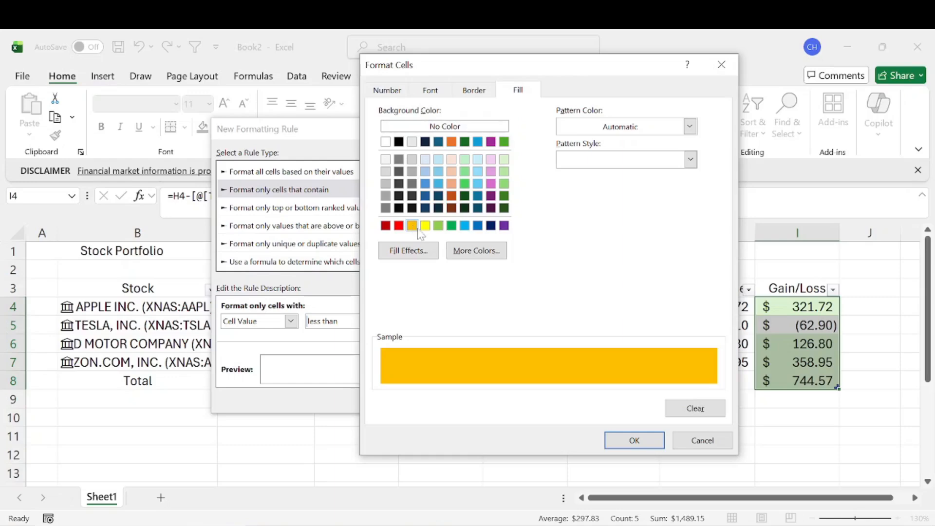
{"action": "left_click", "coordinate": [632, 440]}
{"action": "left_click", "coordinate": [573, 401]}
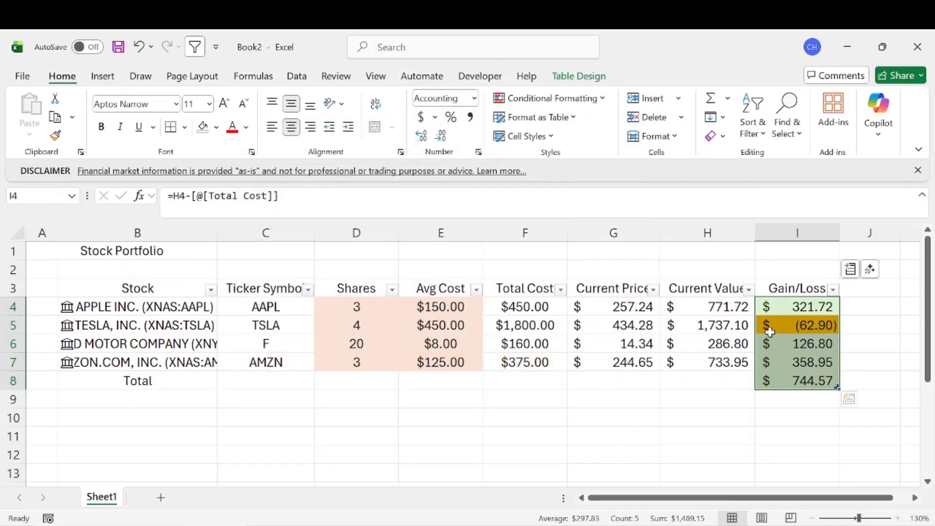
{"action": "left_click", "coordinate": [691, 419]}
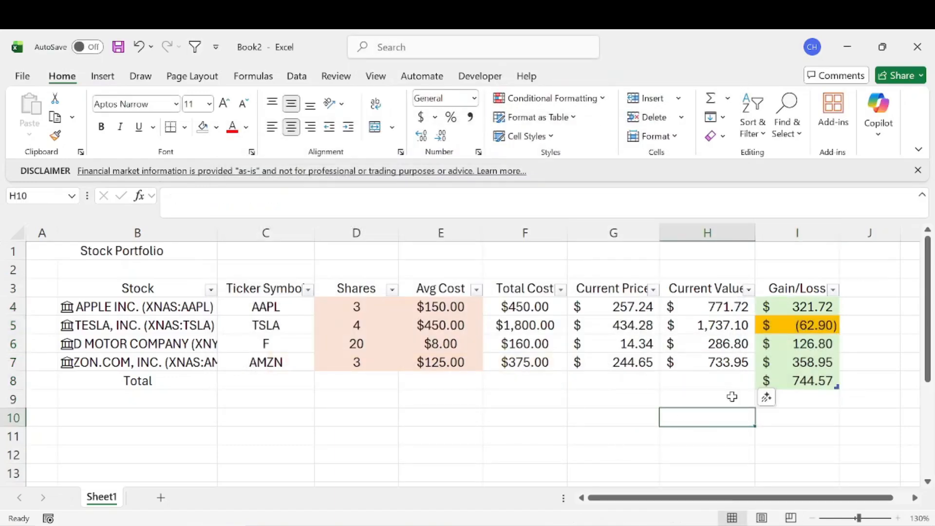
- Test the Gain/Loss highlighting by entering 20 as Ford's average cost in E6 and restoring it to 8
{"action": "left_click_drag", "start_coordinate": [799, 384], "coordinate": [799, 344]}
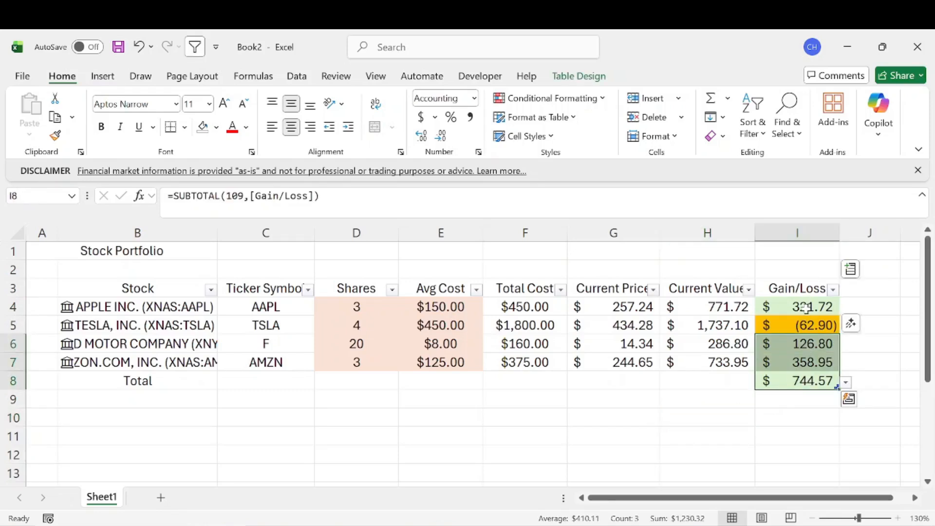
{"action": "left_click_drag", "start_coordinate": [807, 308], "coordinate": [799, 380]}
{"action": "left_click", "coordinate": [467, 343]}
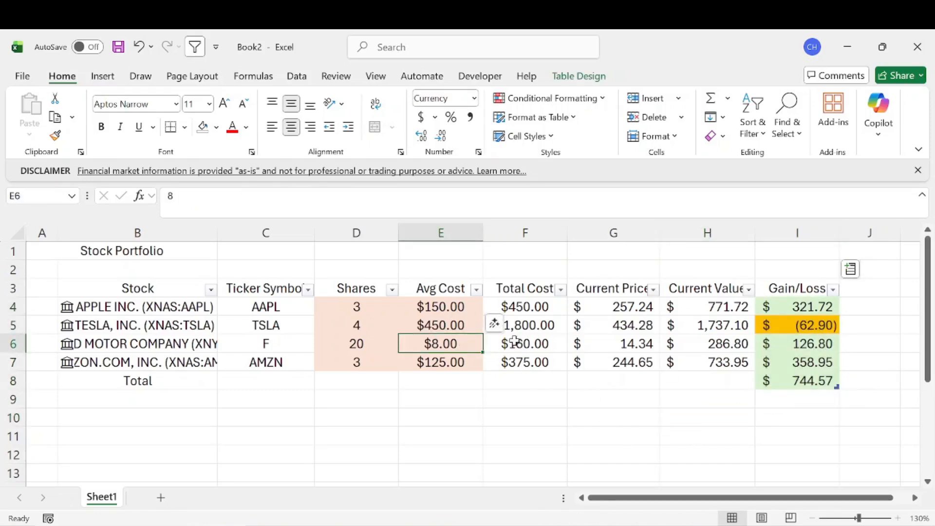
{"action": "type", "text": "20"}
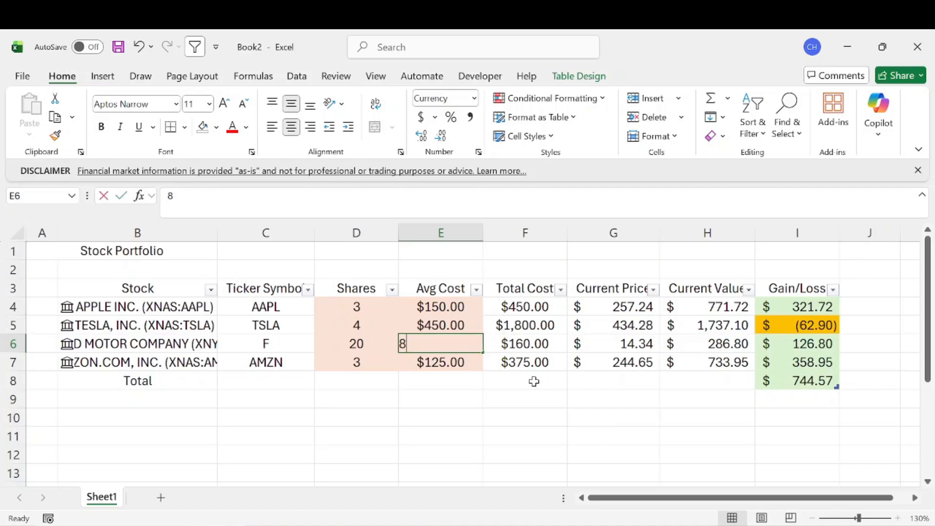
{"action": "key", "text": "Return"}
{"action": "left_click_drag", "start_coordinate": [440, 344], "coordinate": [799, 344]}
{"action": "left_click_drag", "start_coordinate": [434, 343], "coordinate": [776, 347]}
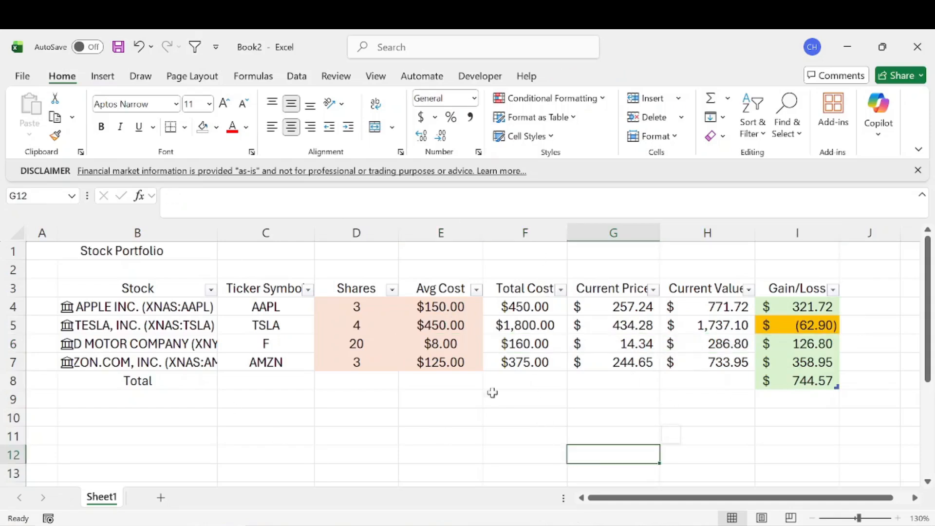
{"action": "left_click_drag", "start_coordinate": [170, 293], "coordinate": [799, 382]}
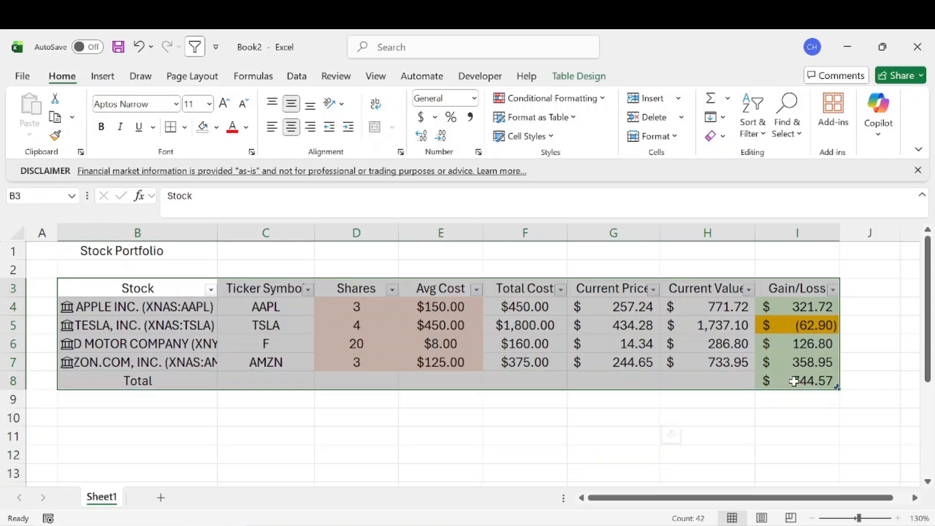
{"action": "left_click", "coordinate": [374, 412]}
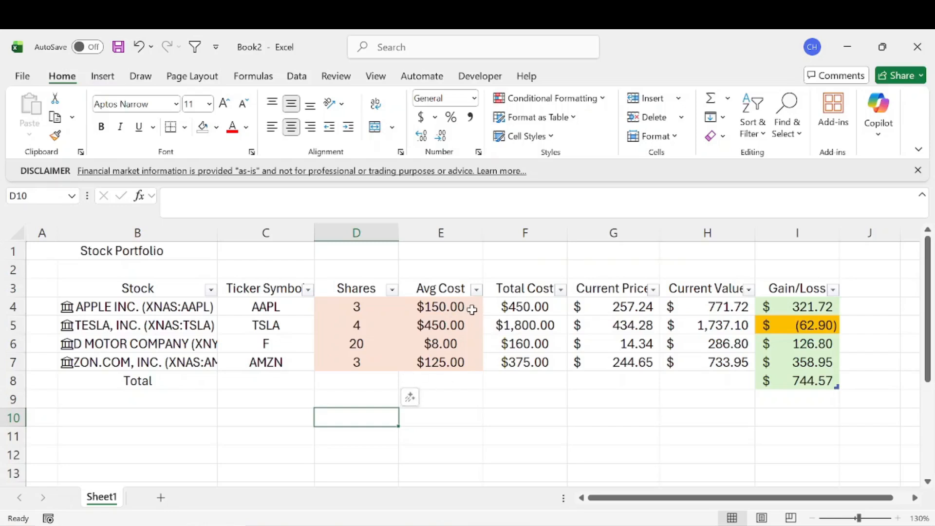
- Insert a pie chart of Total Cost by Ticker Symbol from C3:C7 and F3:F7, and apply the dark grey gradient chart style
{"action": "left_click_drag", "start_coordinate": [512, 306], "coordinate": [533, 361]}
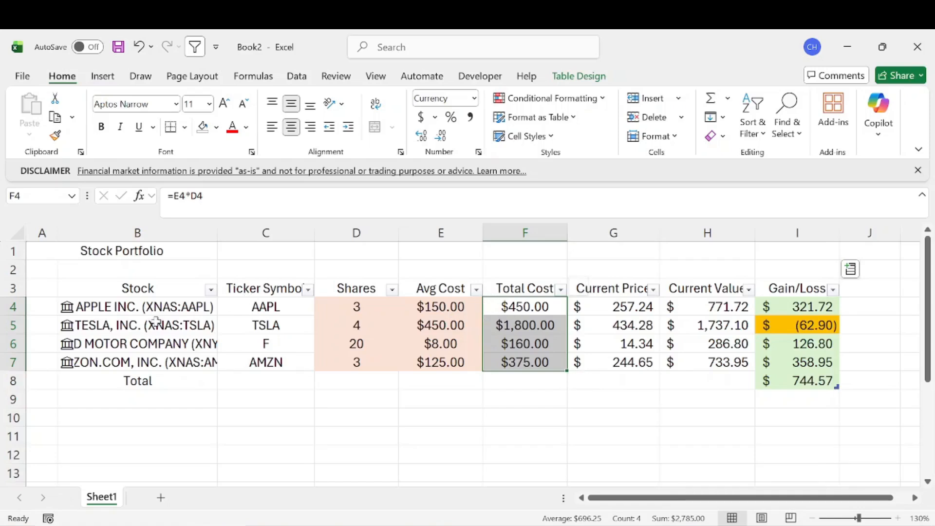
{"action": "left_click_drag", "start_coordinate": [271, 304], "coordinate": [281, 369]}
{"action": "left_click_drag", "start_coordinate": [535, 309], "coordinate": [535, 369]}
{"action": "left_click_drag", "start_coordinate": [280, 293], "coordinate": [267, 361]}
{"action": "left_click_drag", "start_coordinate": [537, 291], "coordinate": [534, 359]}
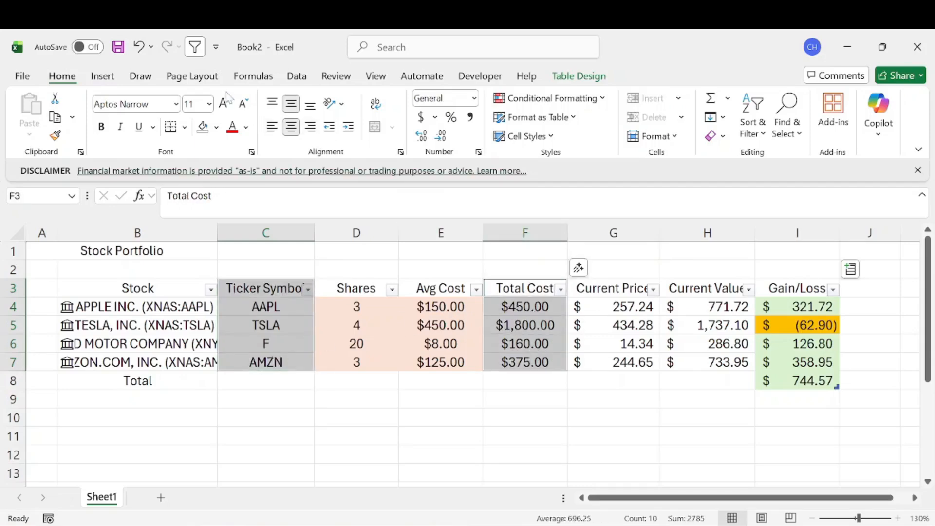
{"action": "left_click", "coordinate": [110, 77]}
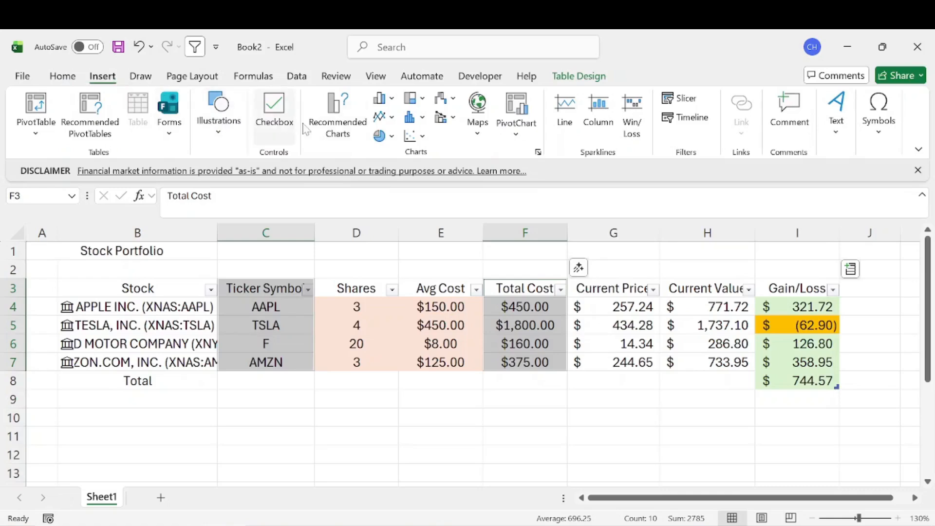
{"action": "left_click", "coordinate": [335, 125]}
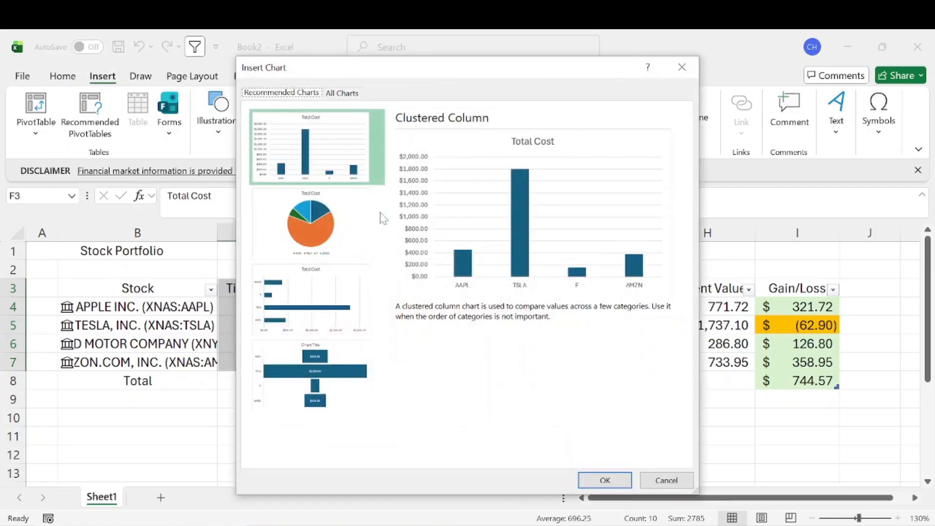
{"action": "left_click", "coordinate": [330, 222]}
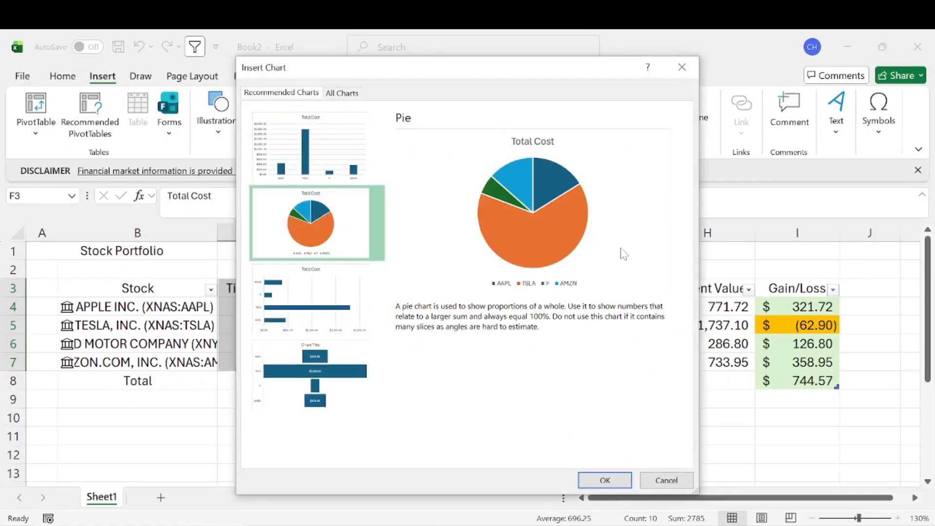
{"action": "left_click", "coordinate": [605, 481]}
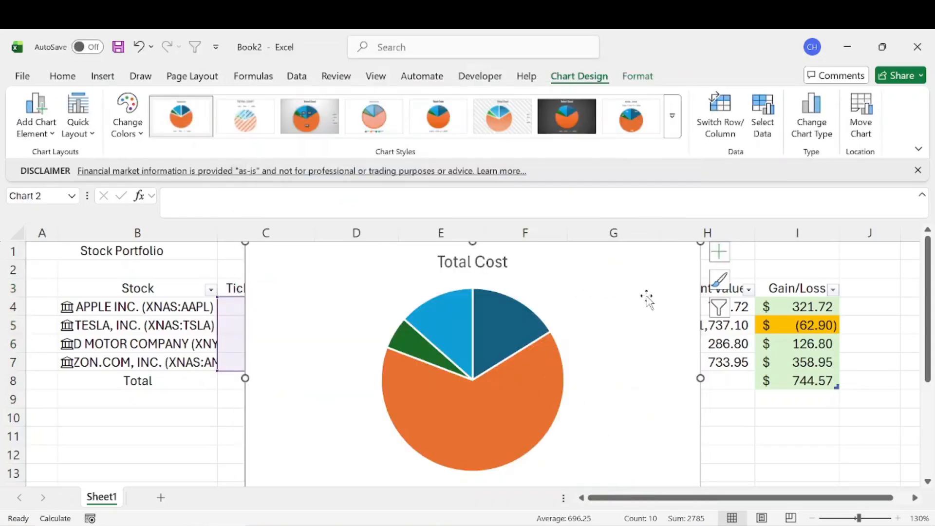
{"action": "left_click", "coordinate": [588, 121]}
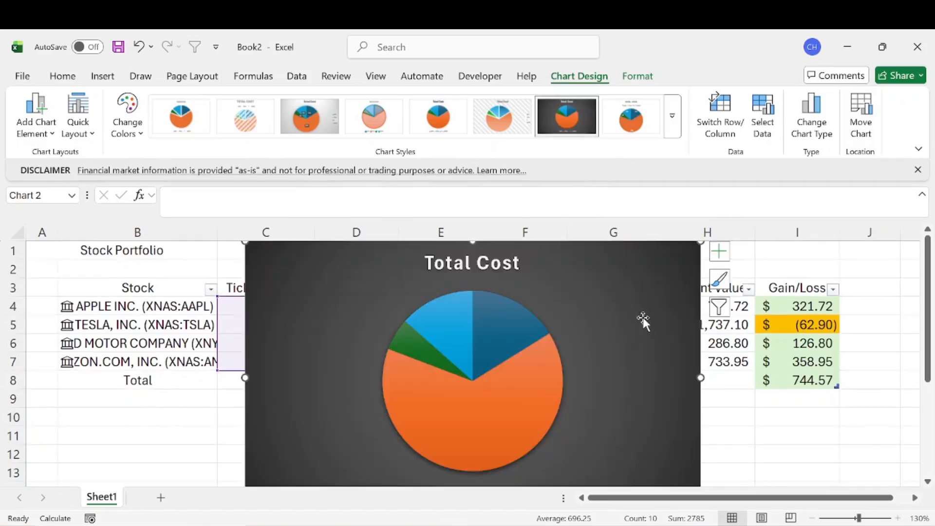
- Shrink the Total Cost pie chart to about two-thirds of its size and place it below the Total row, under columns B to D
{"action": "scroll", "coordinate": [648, 333], "scroll_direction": "down", "scroll_amount": 2}
{"action": "left_click_drag", "start_coordinate": [698, 411], "coordinate": [598, 336]}
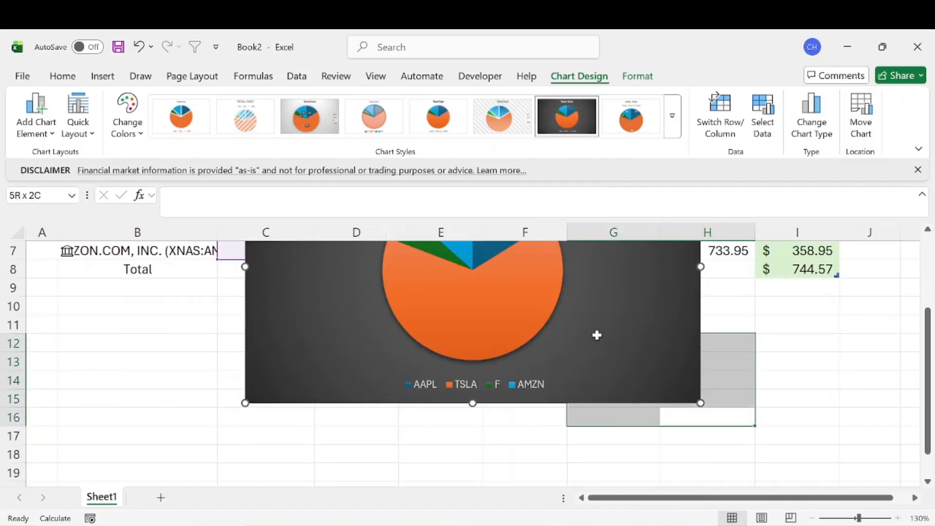
{"action": "left_click", "coordinate": [633, 352]}
{"action": "left_click_drag", "start_coordinate": [700, 404], "coordinate": [550, 322]}
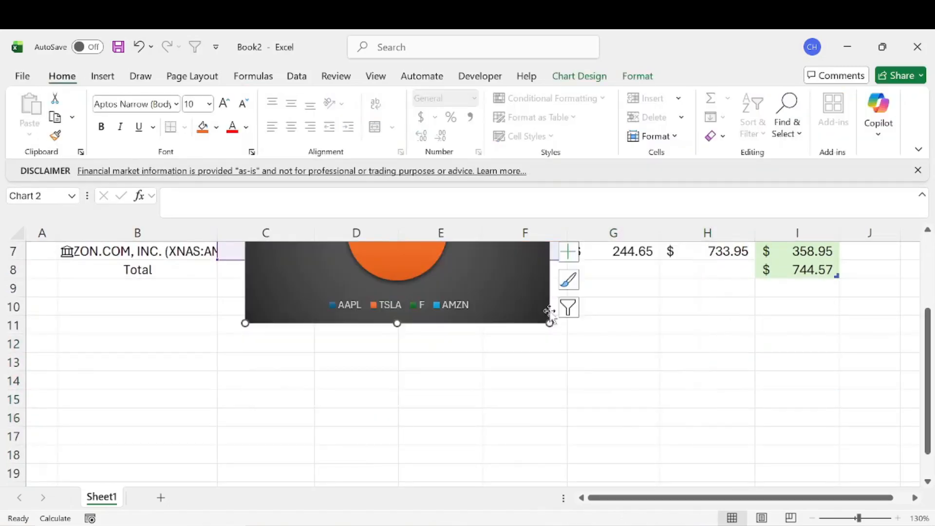
{"action": "left_click_drag", "start_coordinate": [517, 294], "coordinate": [352, 458]}
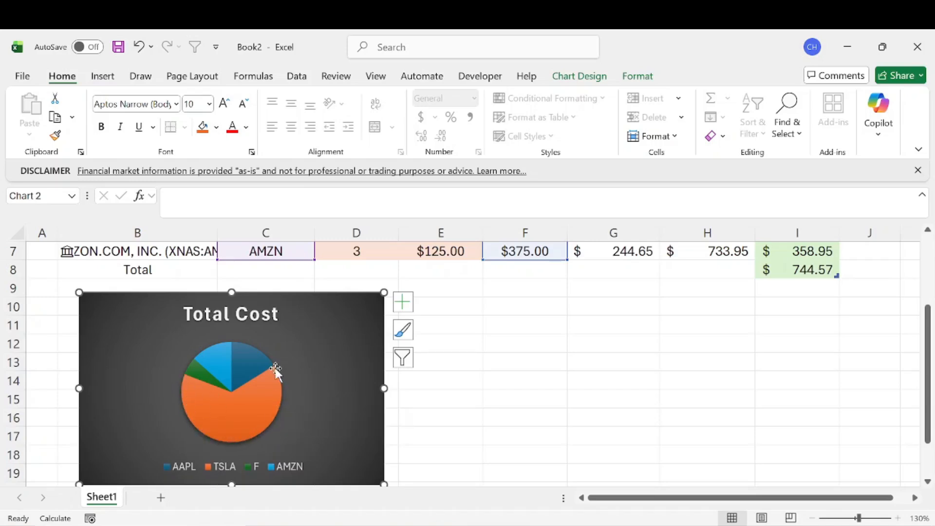
{"action": "key", "text": "Escape"}
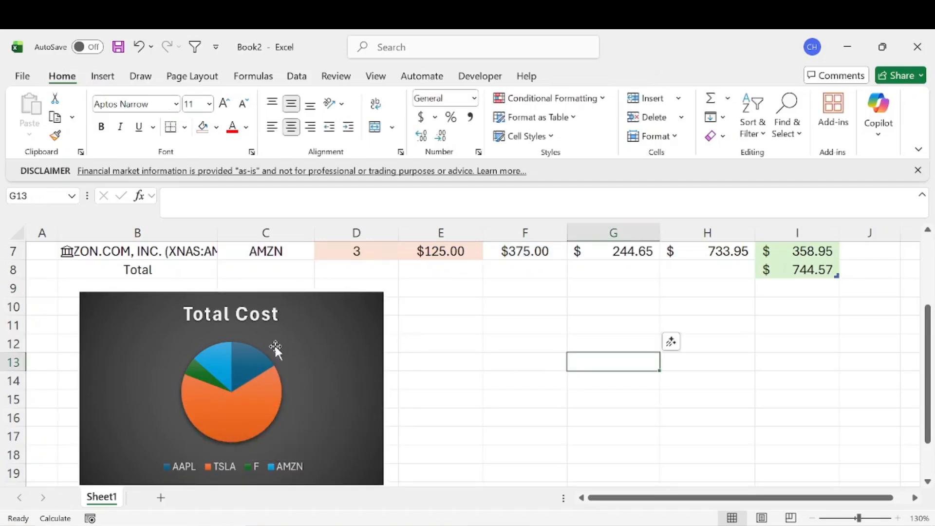
{"action": "scroll", "coordinate": [313, 329], "scroll_direction": "up", "scroll_amount": 2}
{"action": "left_click_drag", "start_coordinate": [273, 306], "coordinate": [285, 364]}
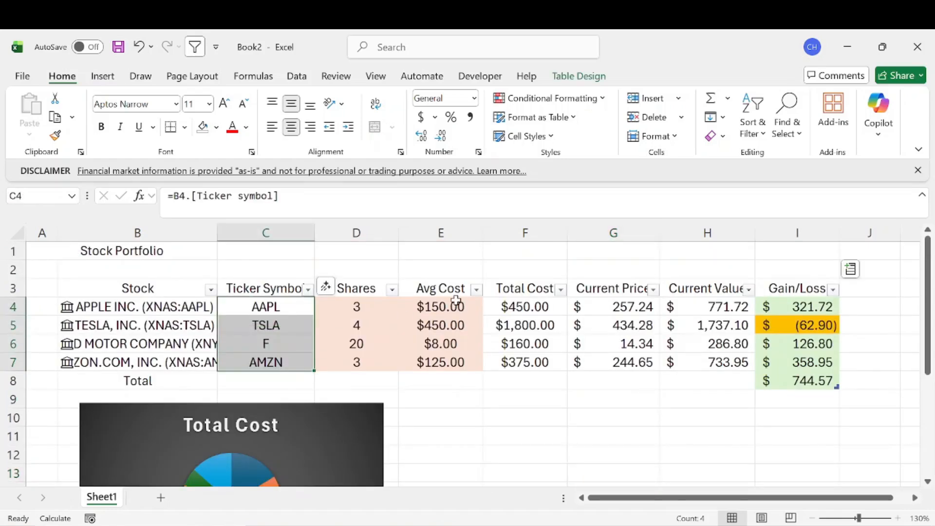
{"action": "left_click_drag", "start_coordinate": [356, 307], "coordinate": [398, 396]}
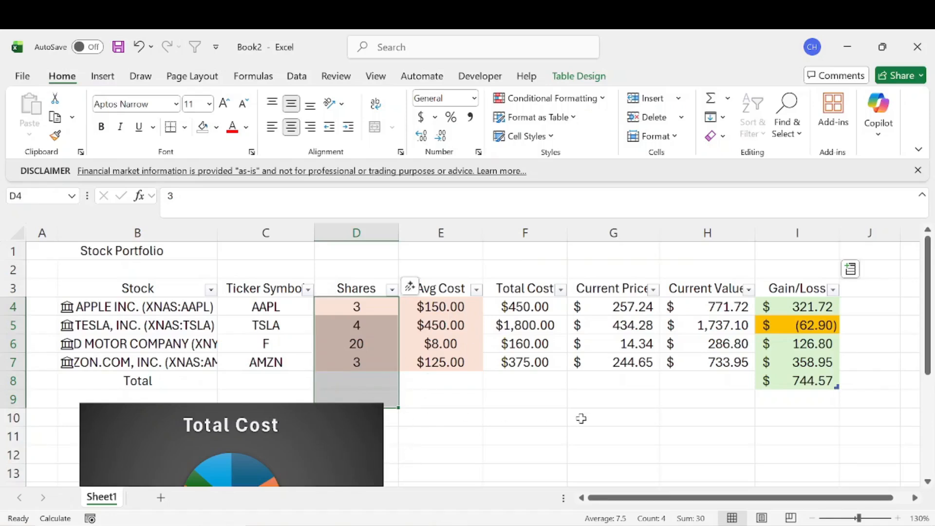
{"action": "left_click_drag", "start_coordinate": [797, 357], "coordinate": [798, 359]}
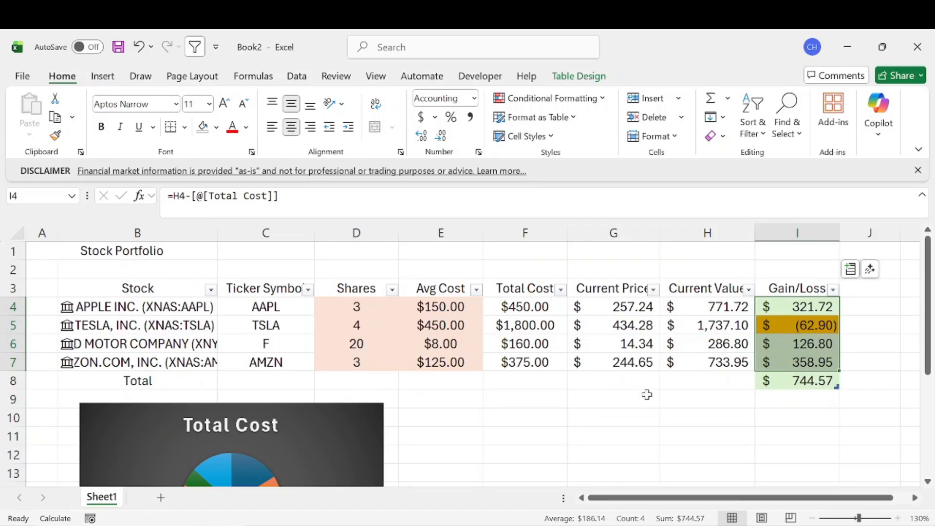
{"action": "left_click", "coordinate": [502, 406]}
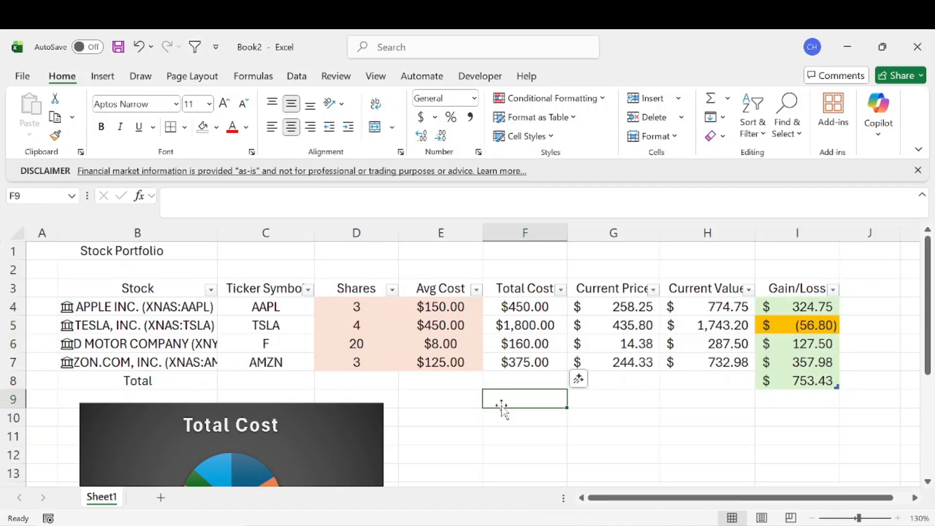